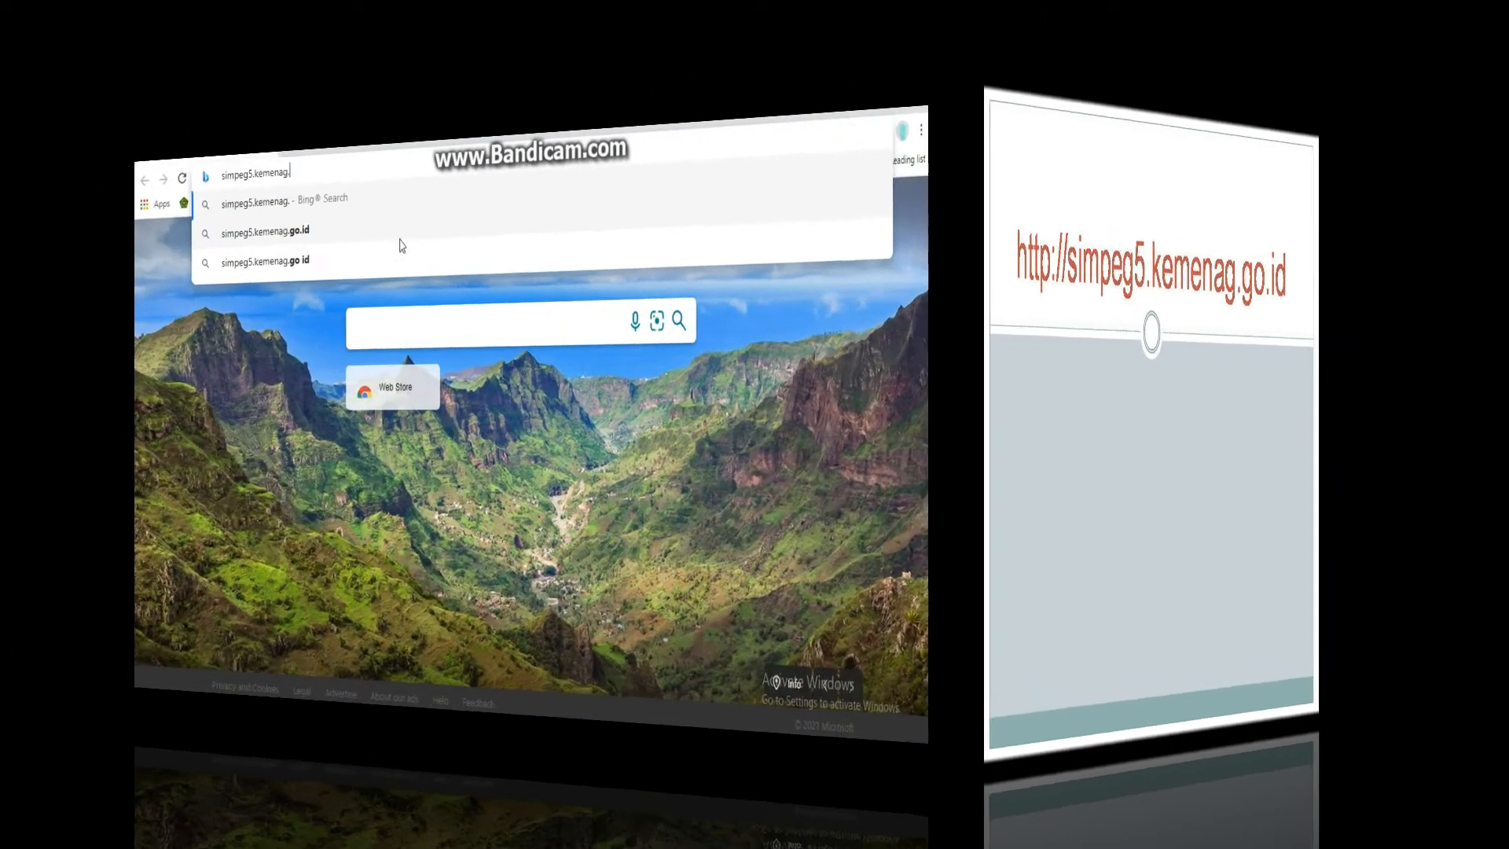
- Load the SIMPEG site and log in with the employee's NIP and password
{"action": "type", "text": "id"}
{"action": "key", "text": "Return"}
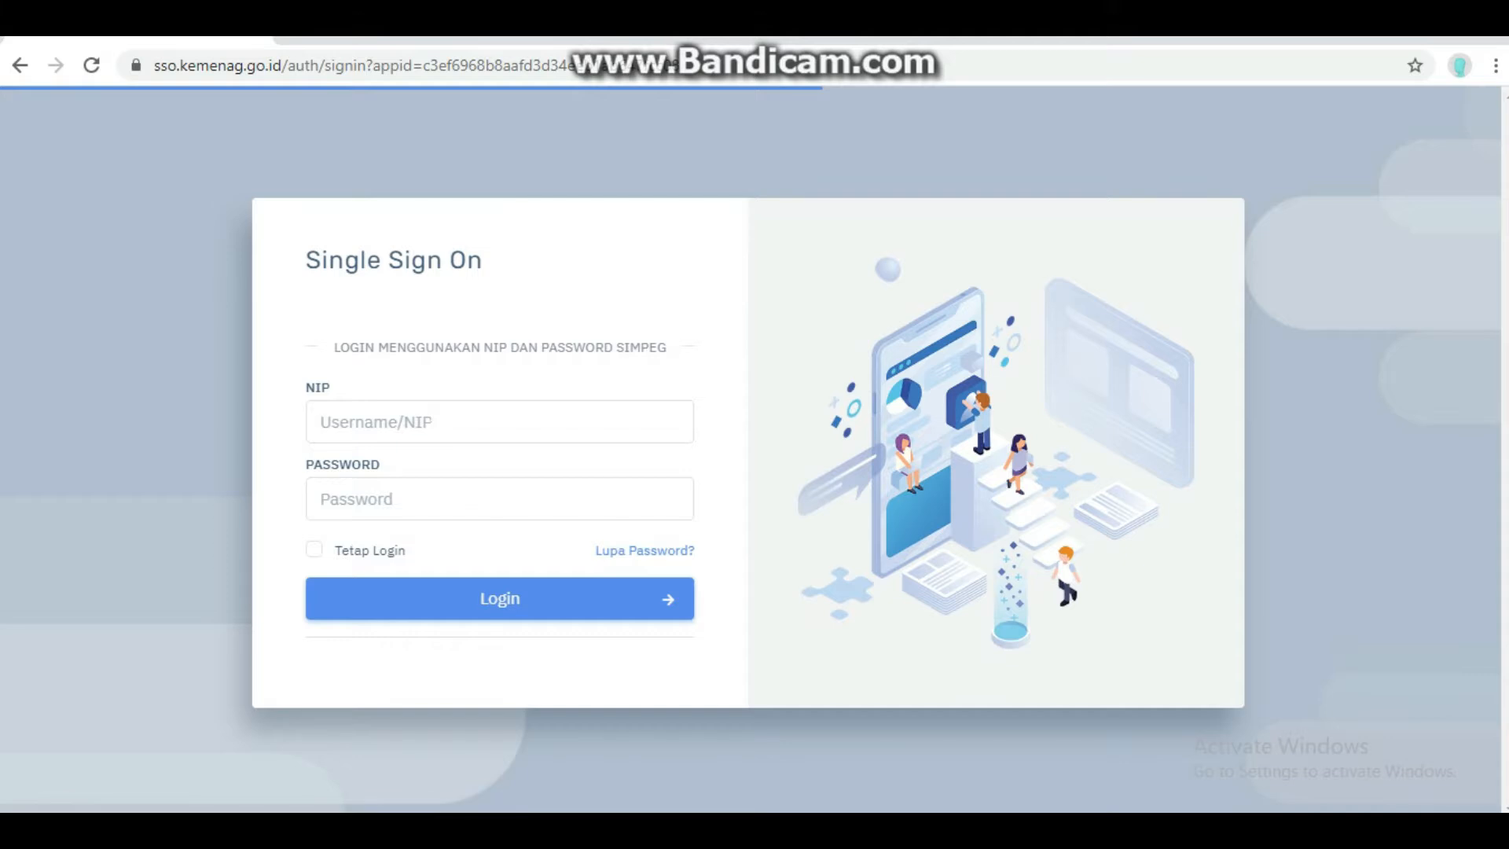
{"action": "left_click", "coordinate": [428, 422]}
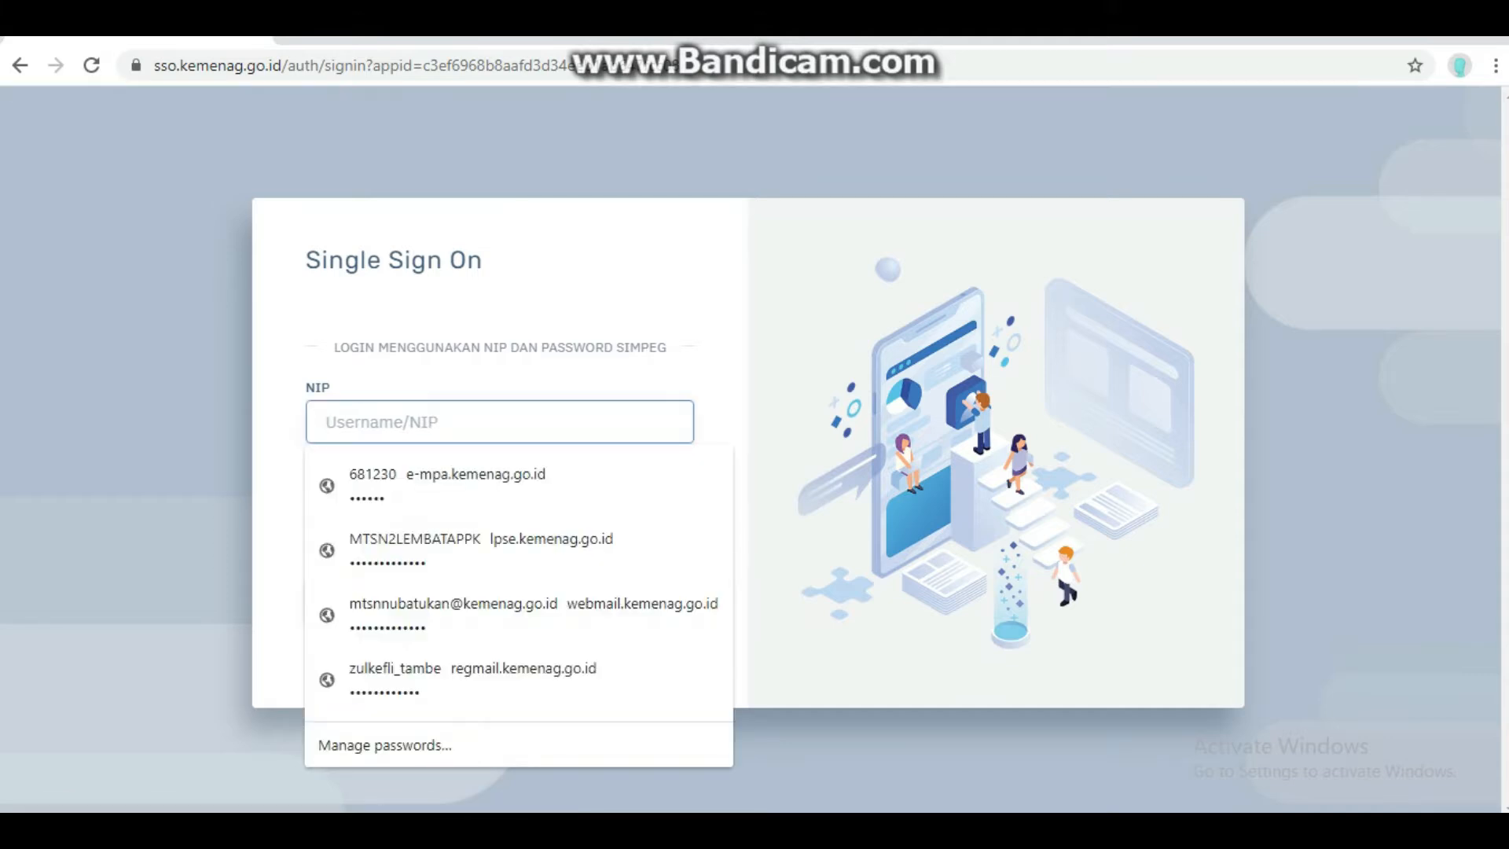
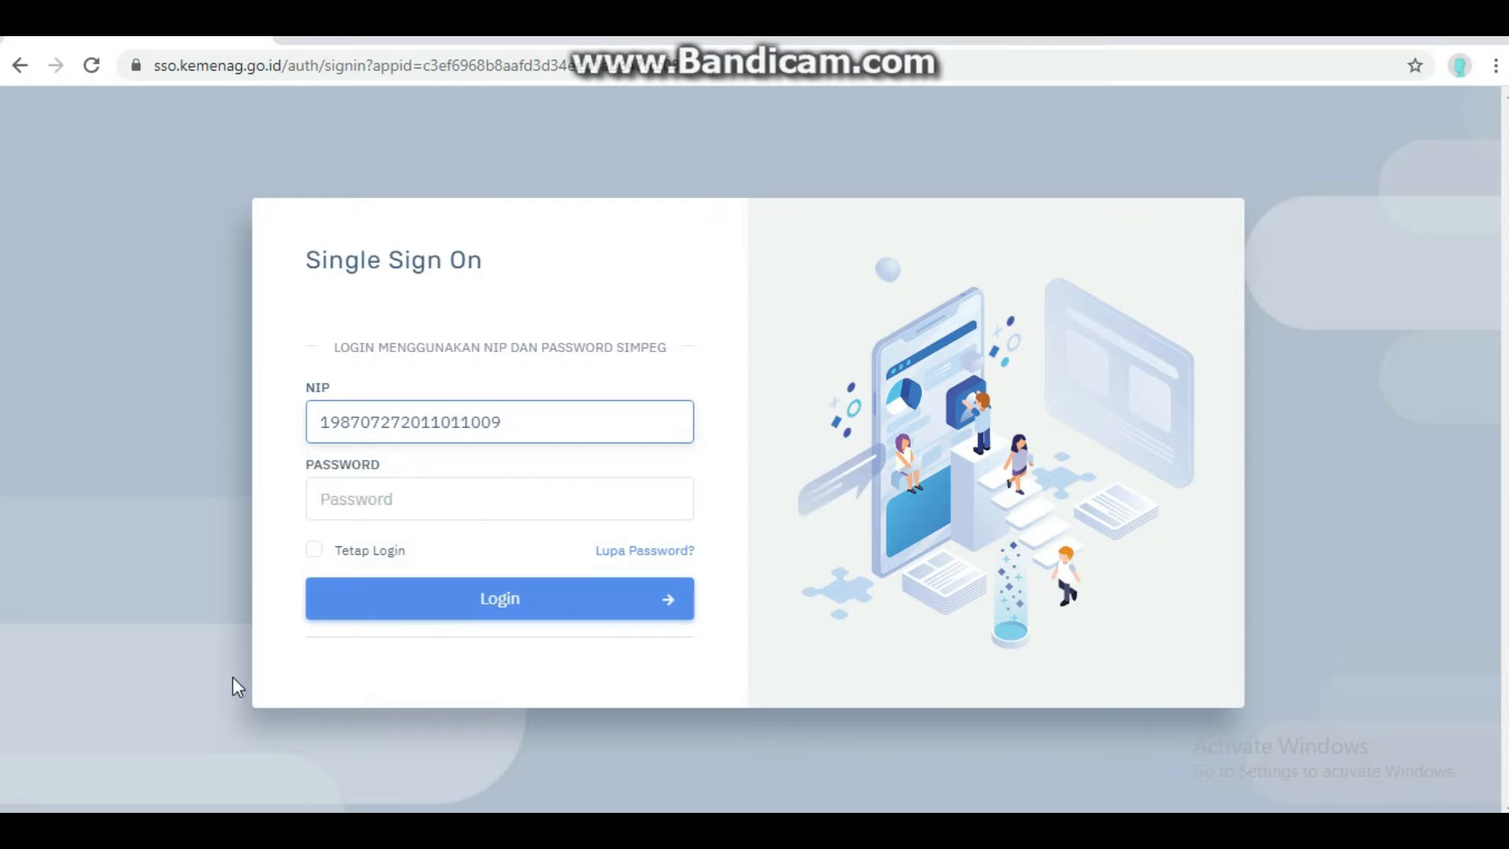
{"action": "key", "text": "Tab"}
{"action": "type", "text": "******"}
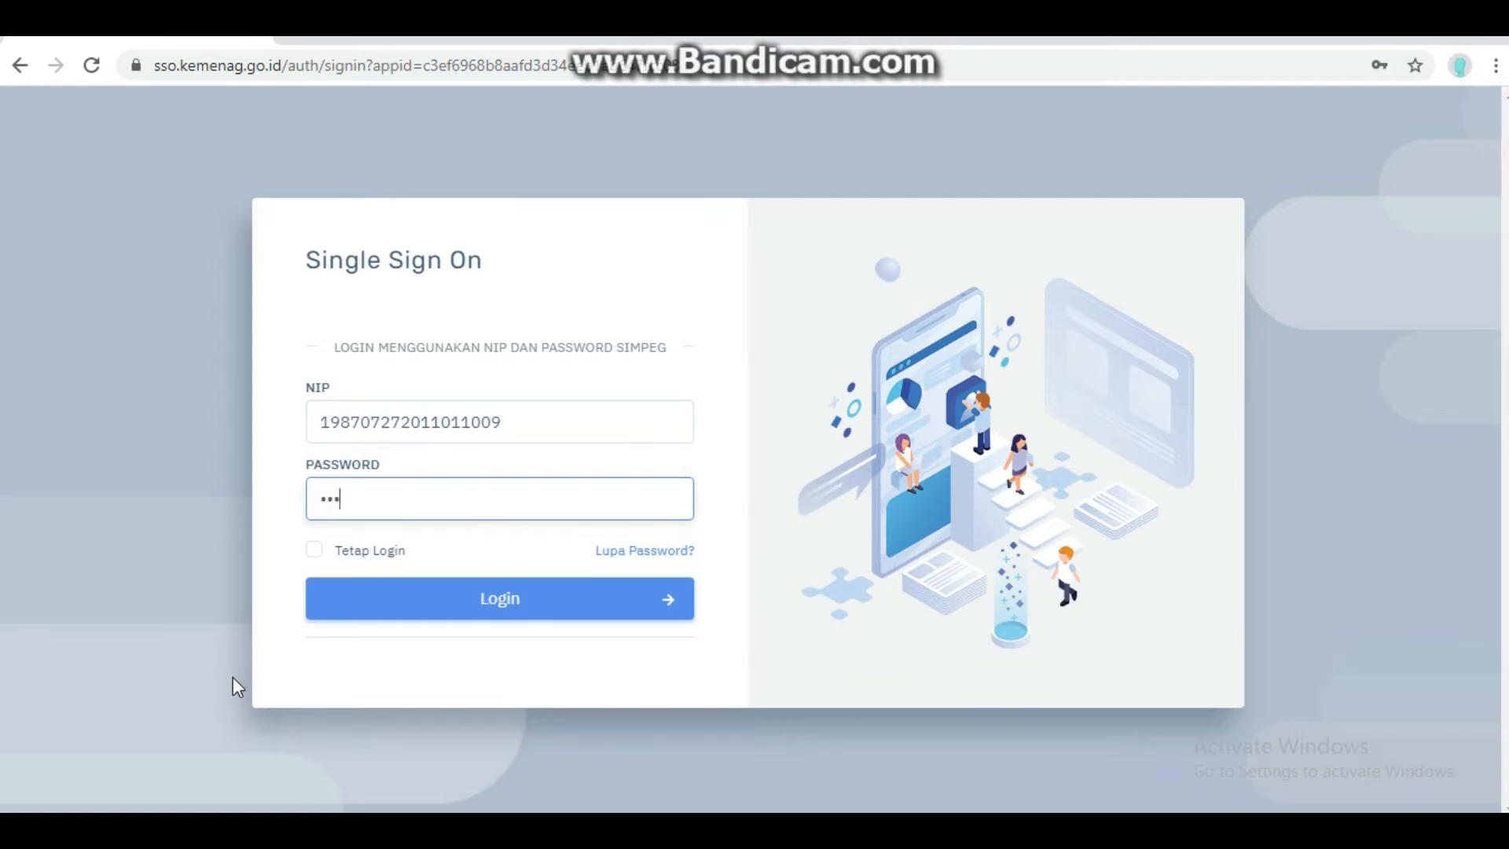
{"action": "left_click", "coordinate": [396, 612]}
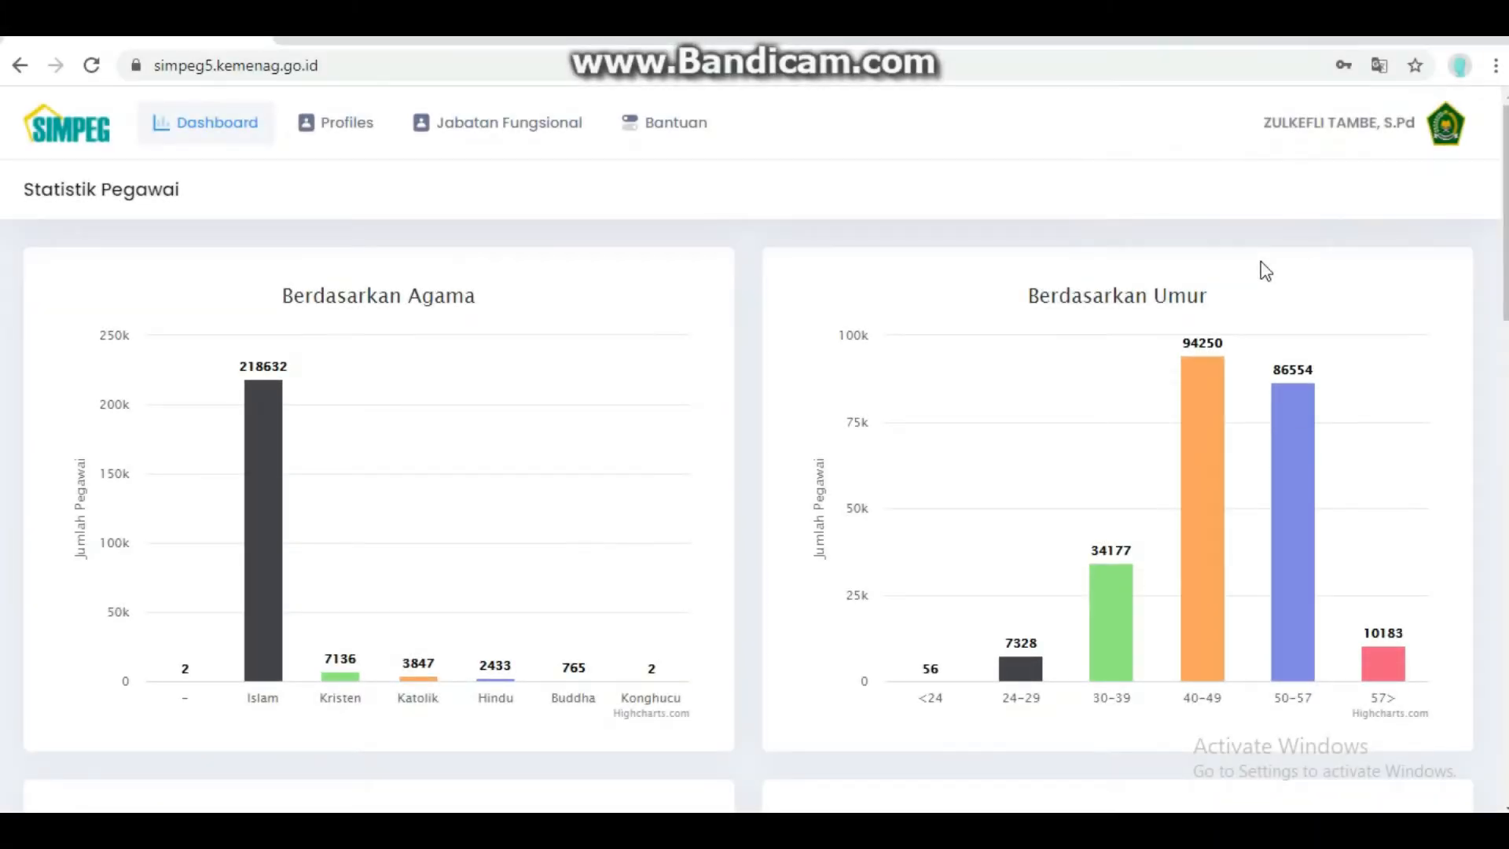
- Go to Profiles > Data Pegawai and expand the Pendidikan section in the sidebar
{"action": "left_click", "coordinate": [702, 132]}
{"action": "left_click", "coordinate": [337, 132]}
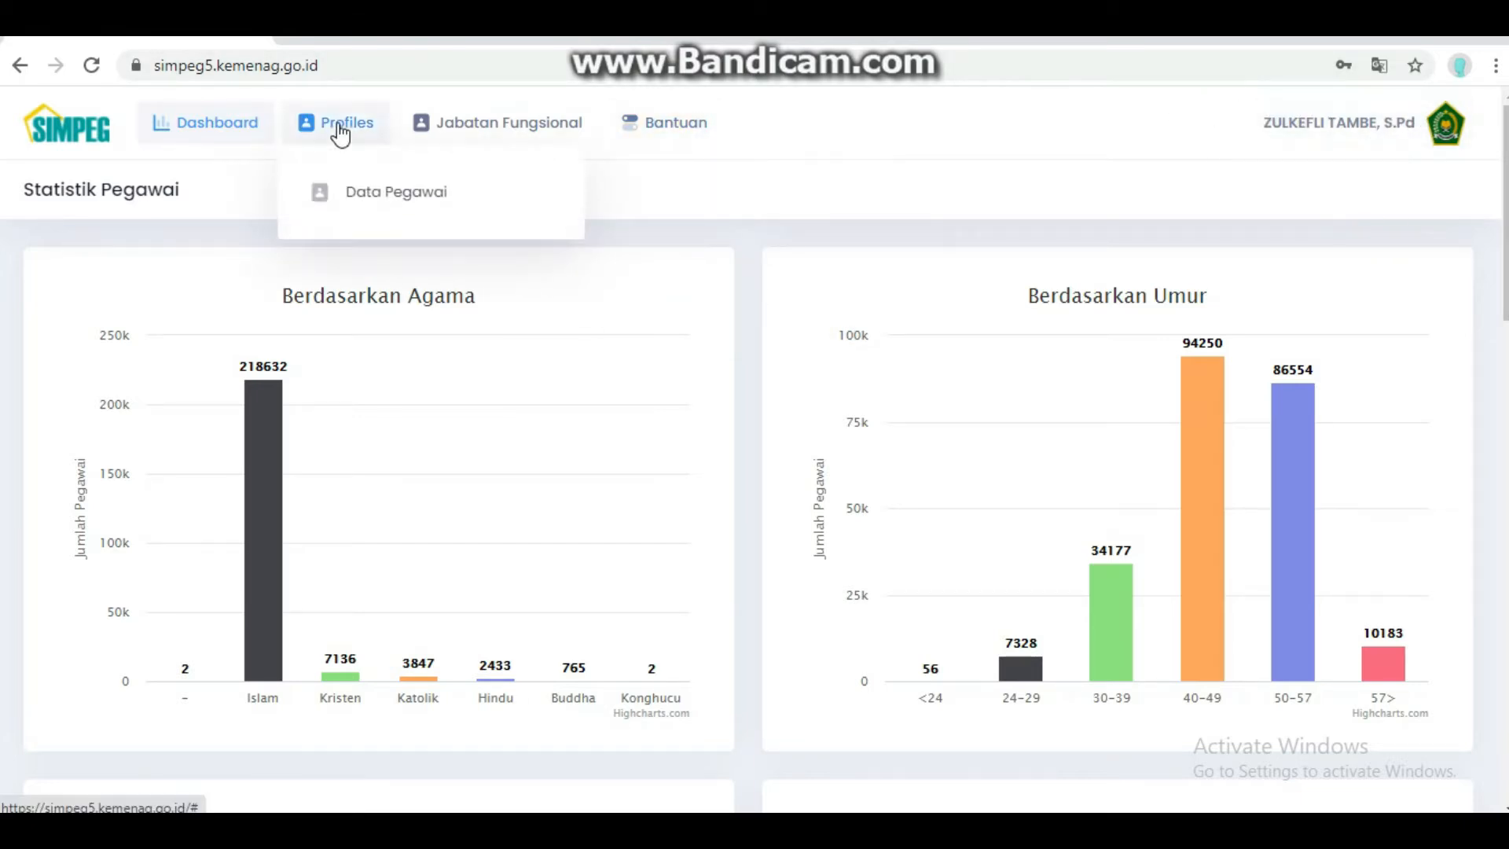
{"action": "left_click", "coordinate": [350, 195]}
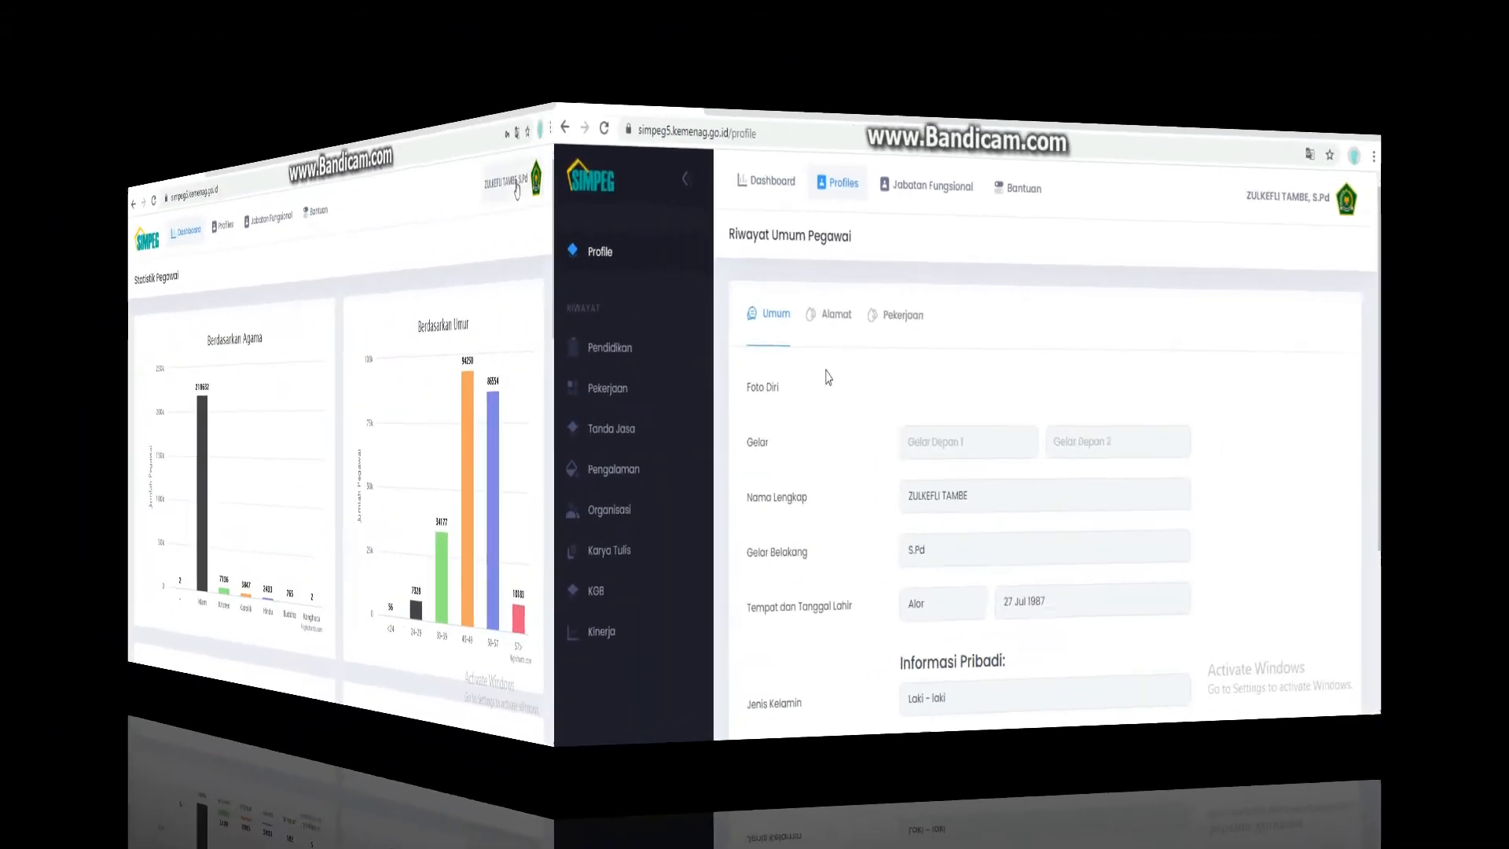
{"action": "left_click", "coordinate": [338, 128]}
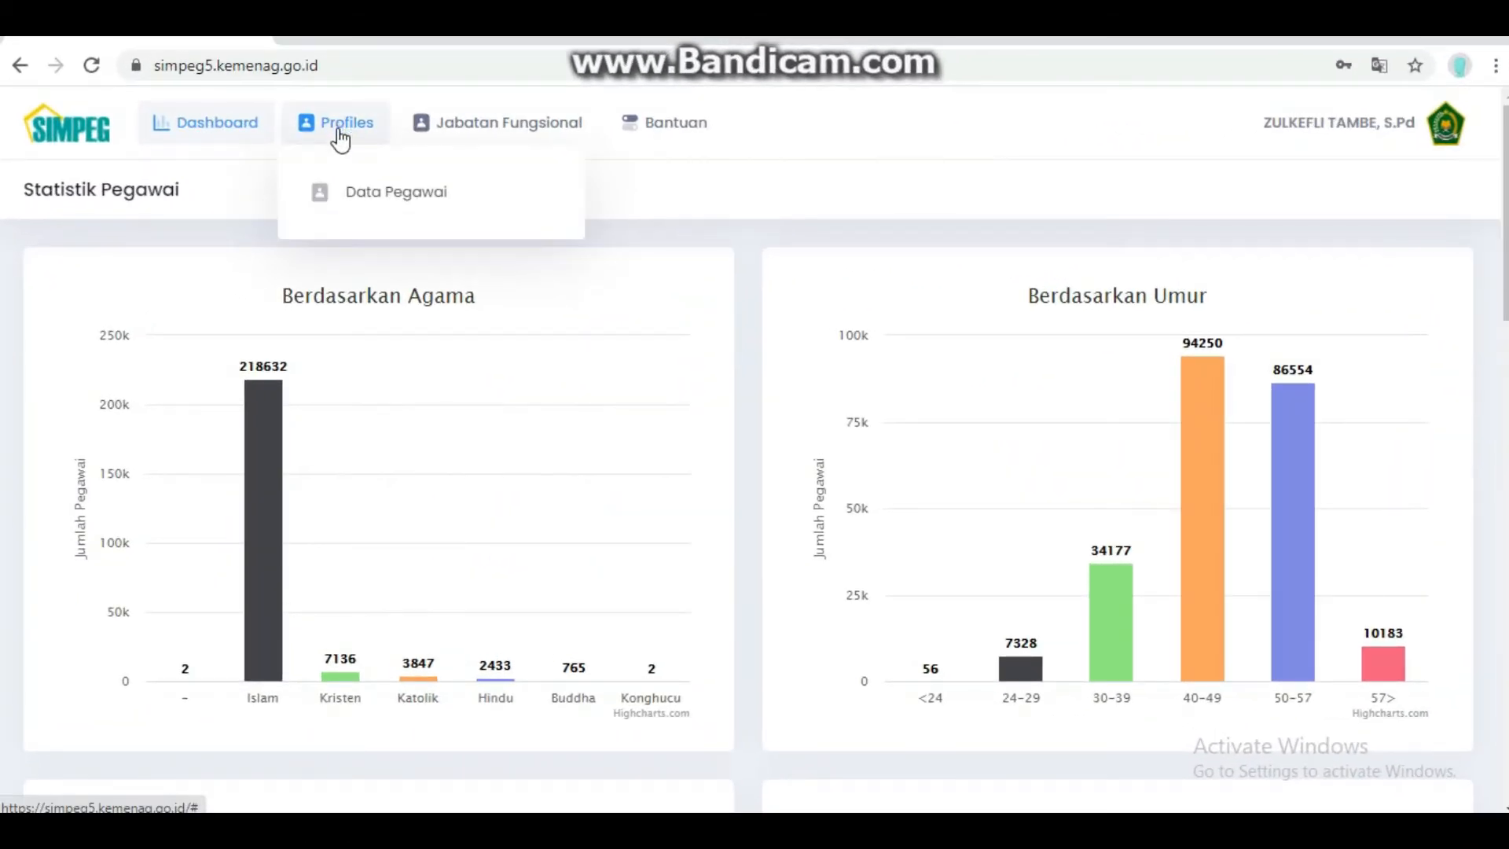
{"action": "left_click", "coordinate": [351, 195]}
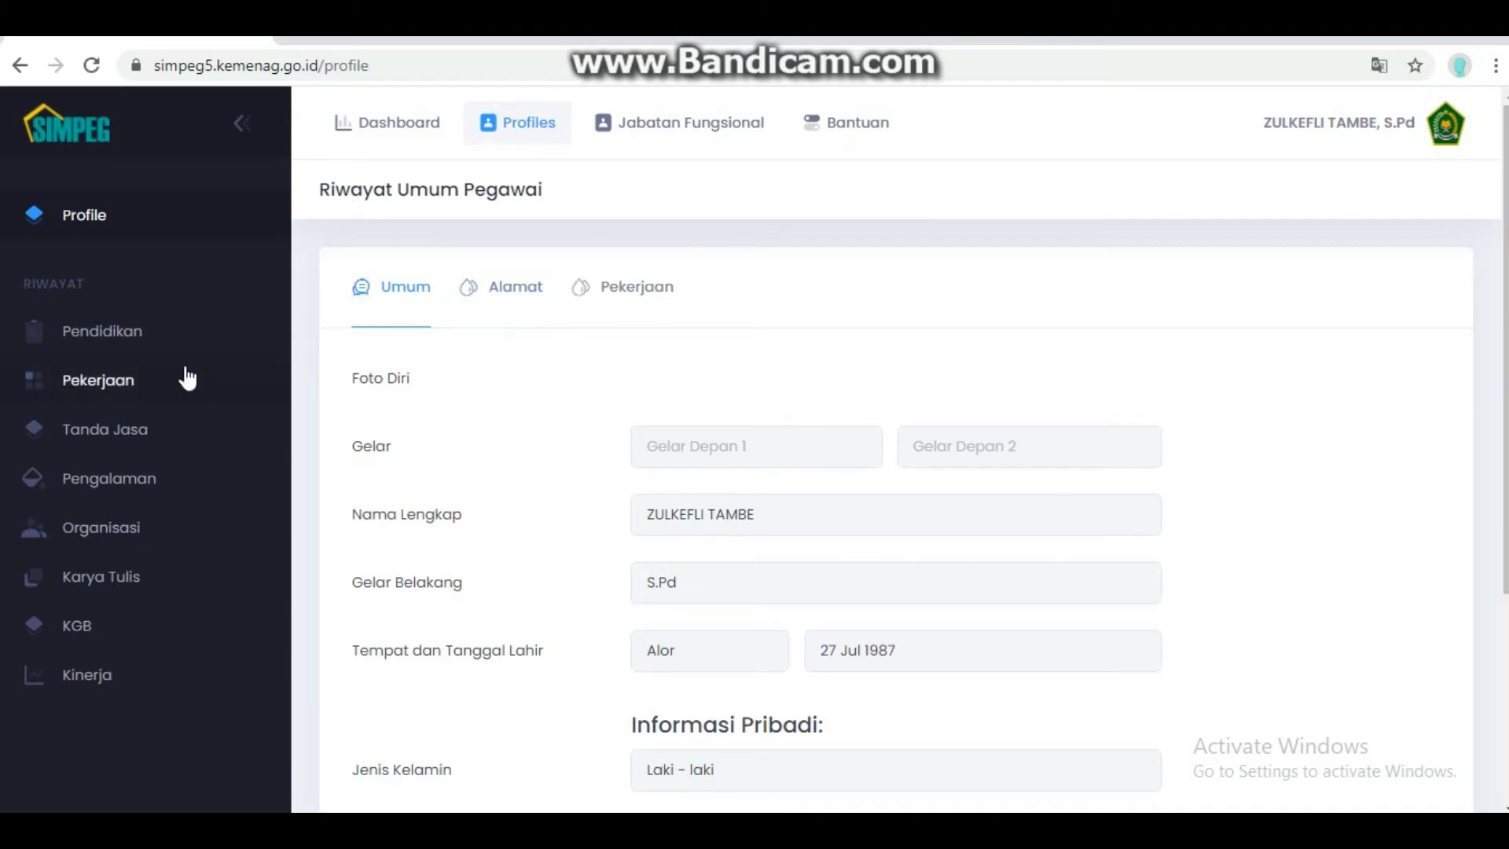
{"action": "left_click", "coordinate": [142, 343]}
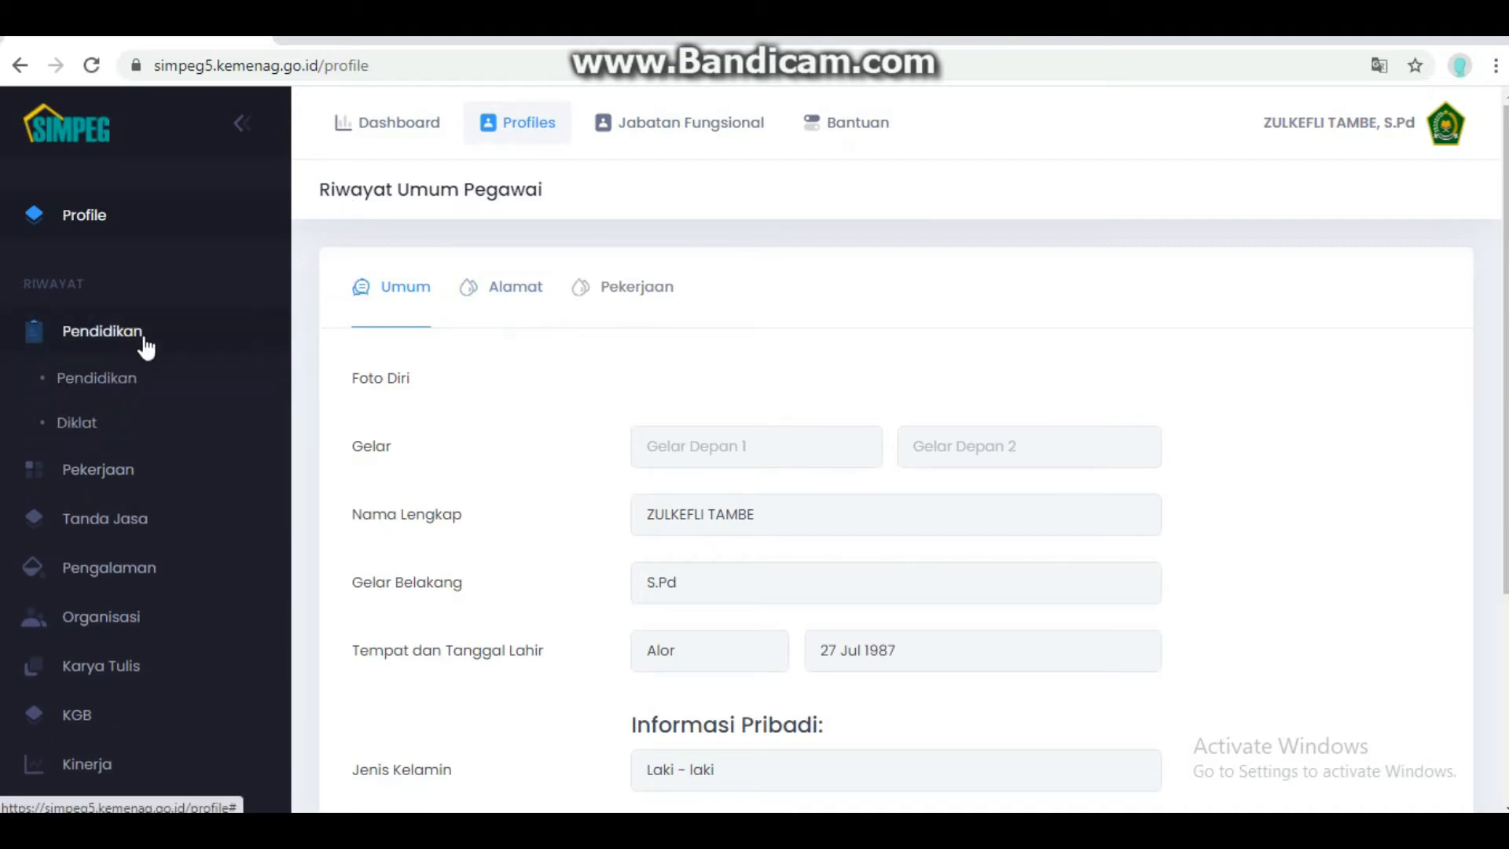
- Open the Riwayat Pendidikan list and view the SD record's new document
{"action": "left_click", "coordinate": [105, 385]}
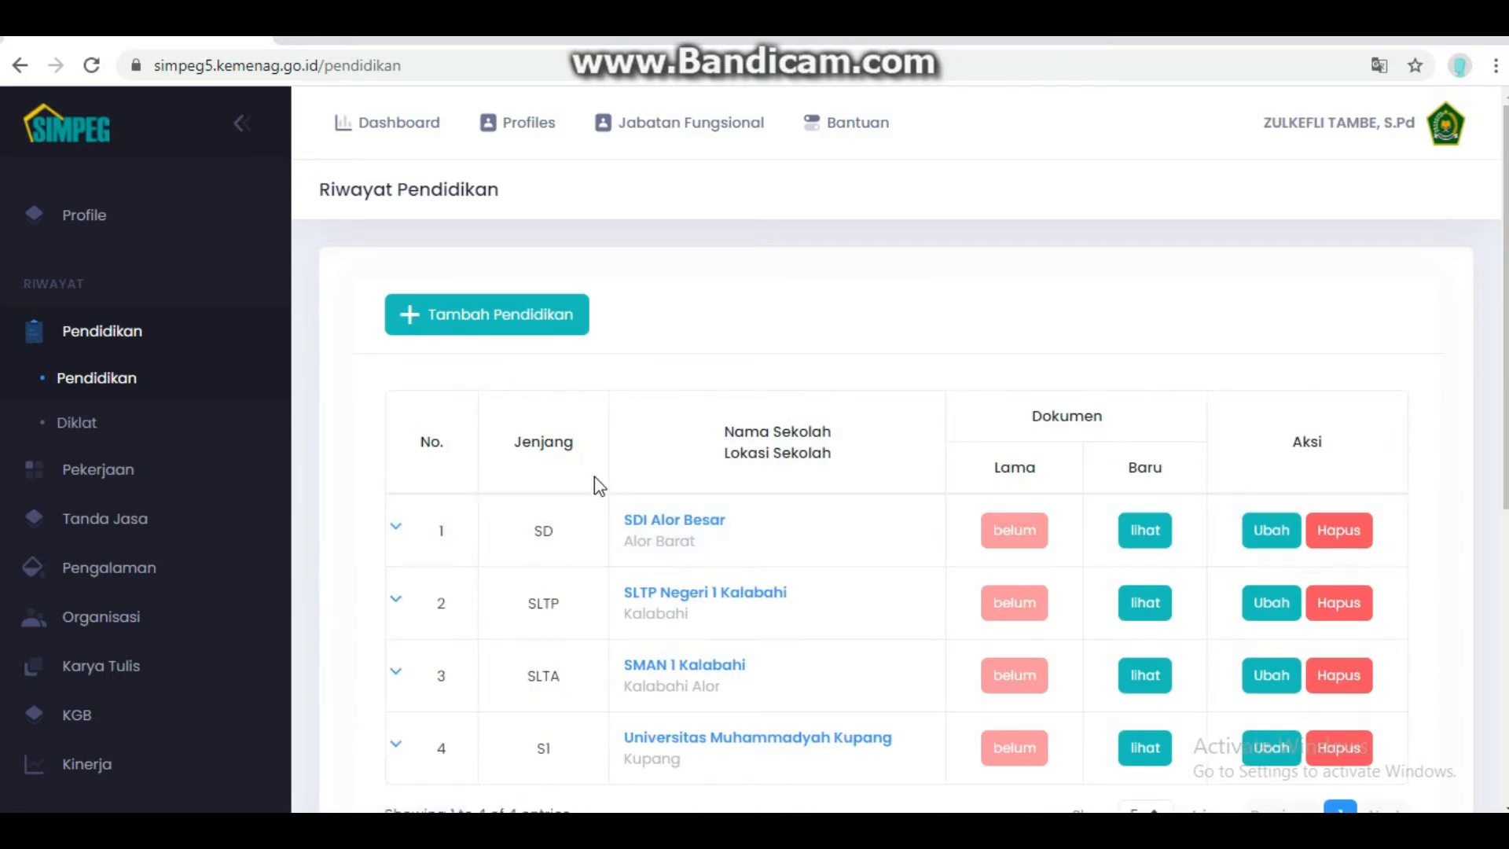
{"action": "scroll", "coordinate": [582, 532], "scroll_direction": "down", "scroll_amount": 1}
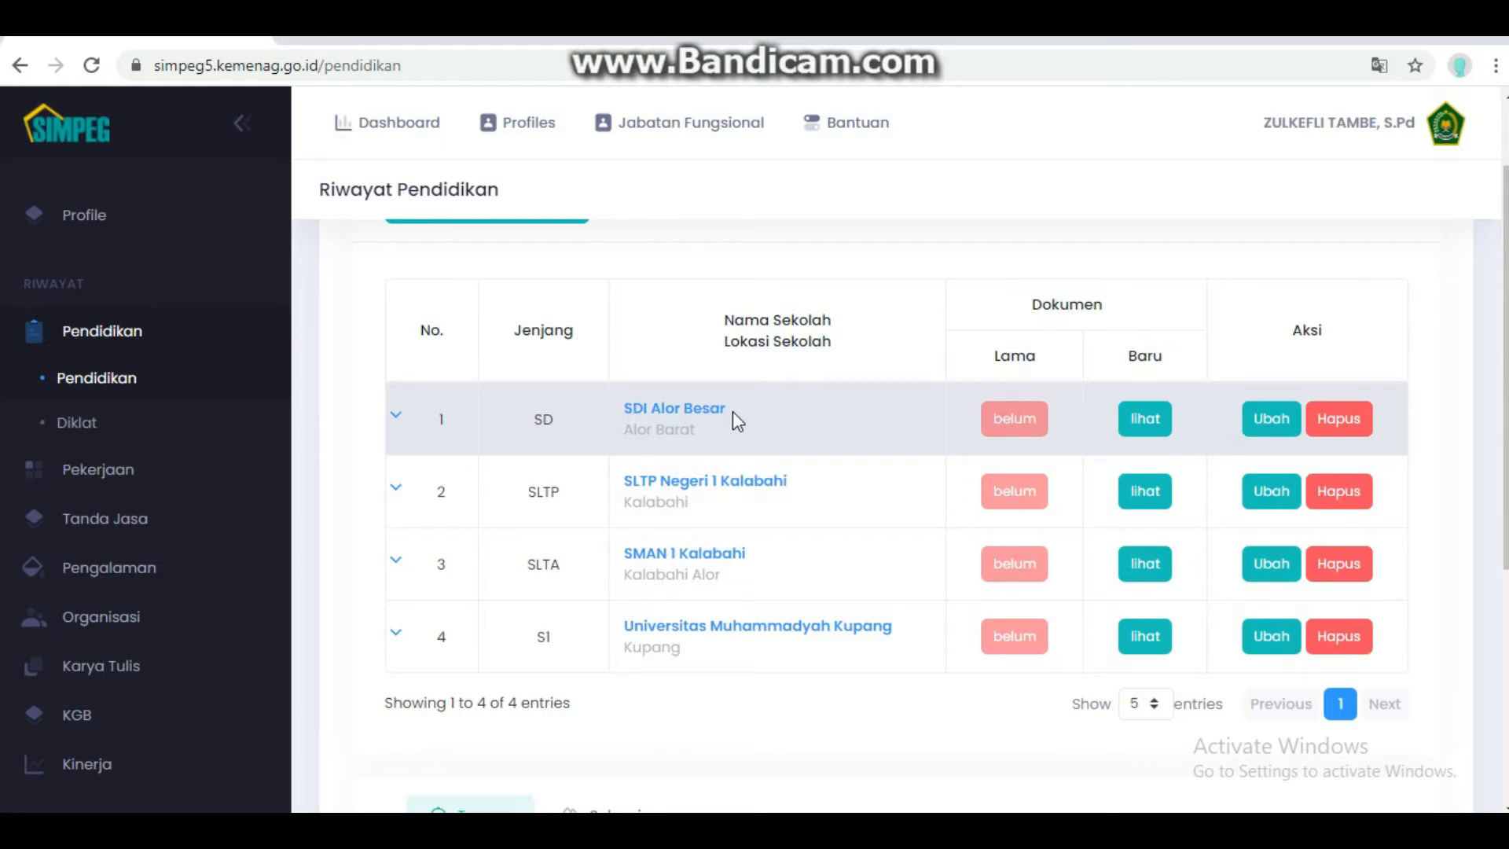
{"action": "left_click", "coordinate": [1145, 424]}
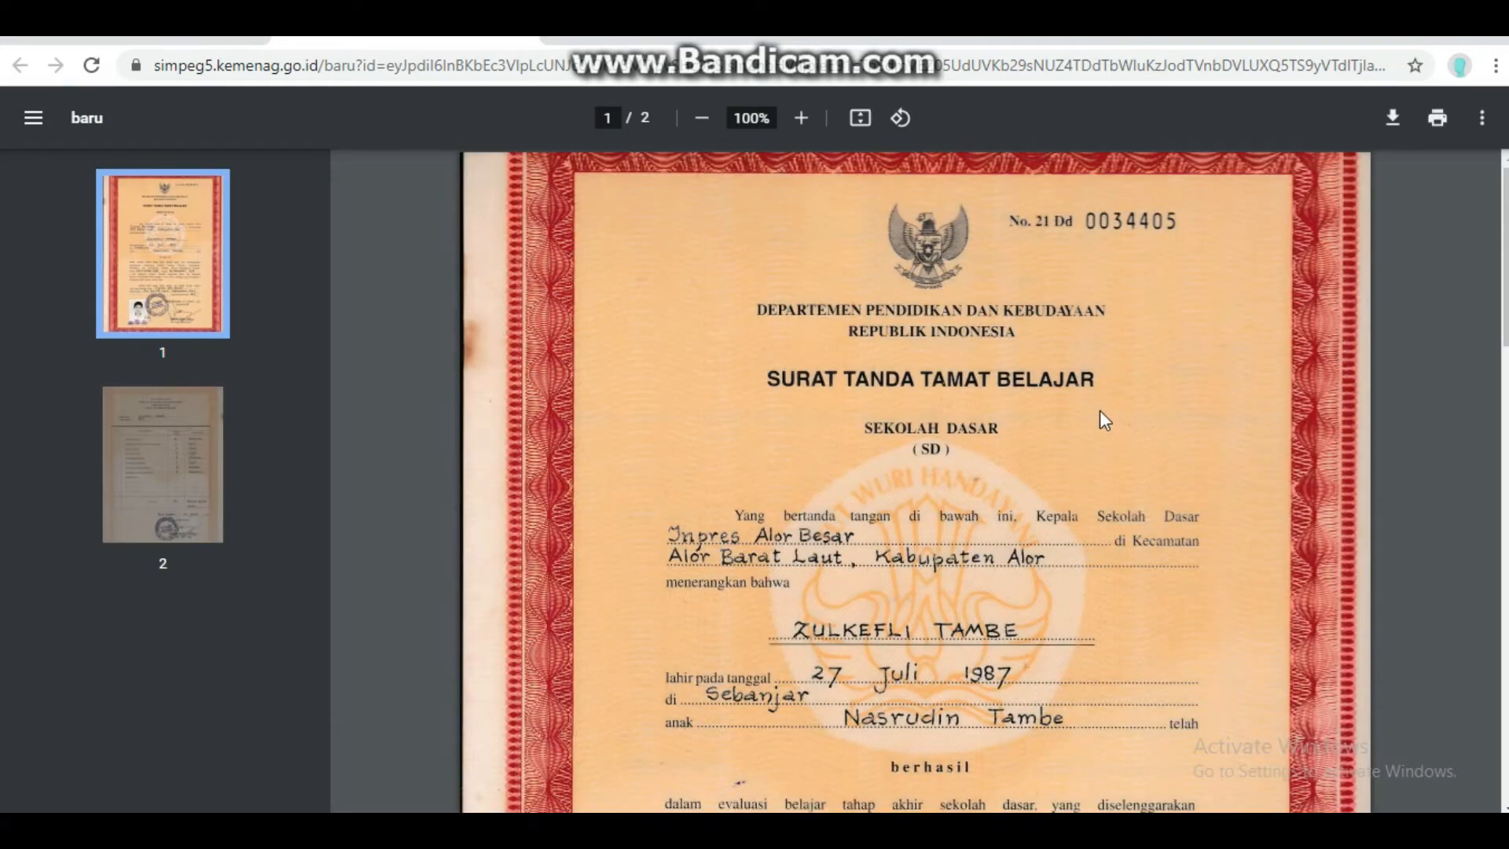
- Read through the SDI Alor Besar certificate and grade sheet, then return to the education list
{"action": "scroll", "coordinate": [955, 367], "scroll_direction": "down", "scroll_amount": 7}
{"action": "scroll", "coordinate": [948, 377], "scroll_direction": "down", "scroll_amount": 5}
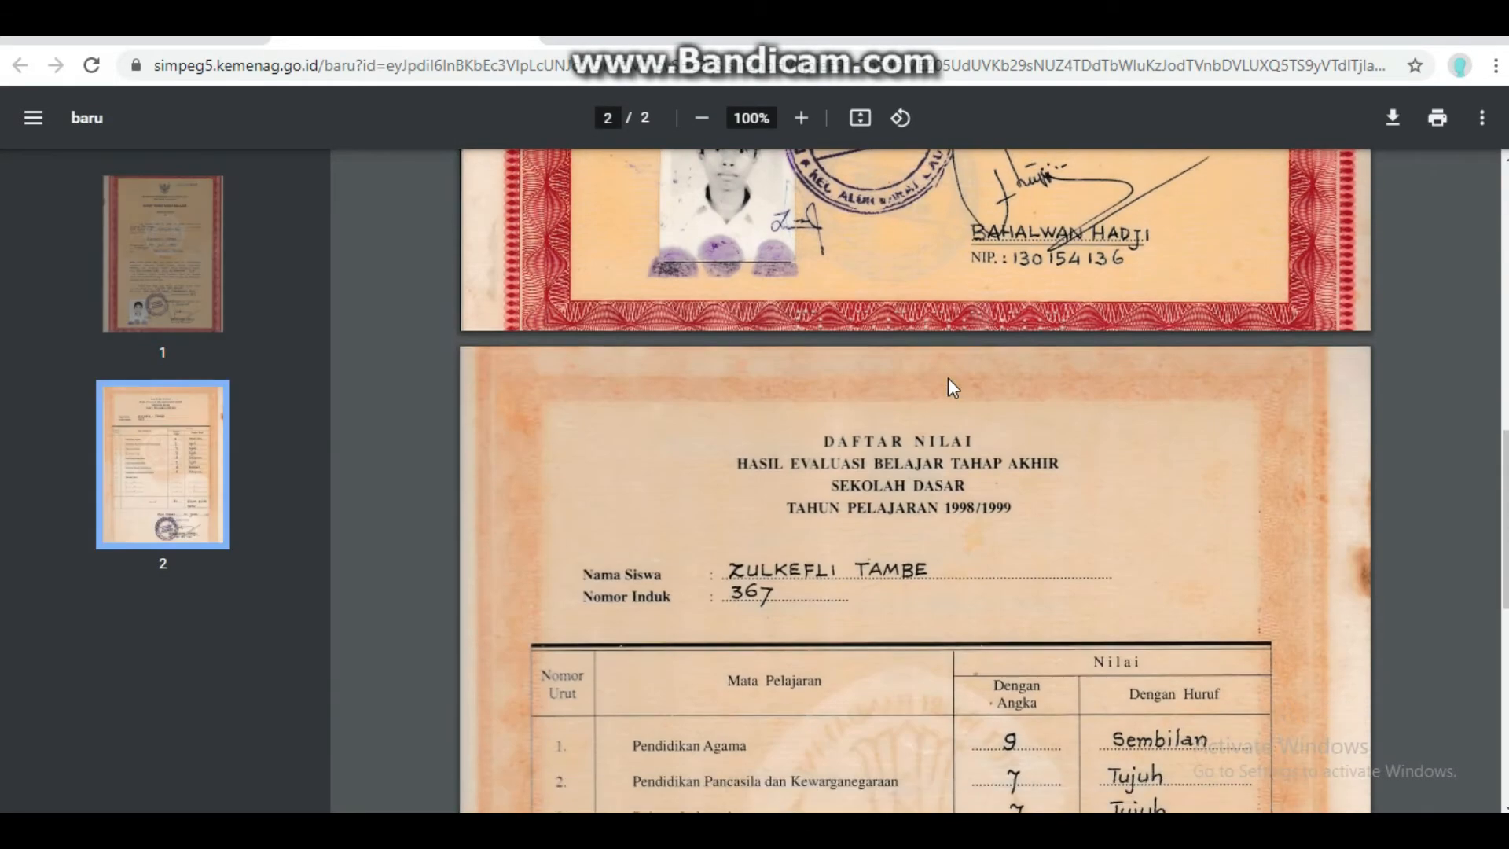
{"action": "scroll", "coordinate": [948, 378], "scroll_direction": "up", "scroll_amount": 12}
{"action": "scroll", "coordinate": [948, 378], "scroll_direction": "down", "scroll_amount": 20}
{"action": "scroll", "coordinate": [947, 388], "scroll_direction": "down", "scroll_amount": 4}
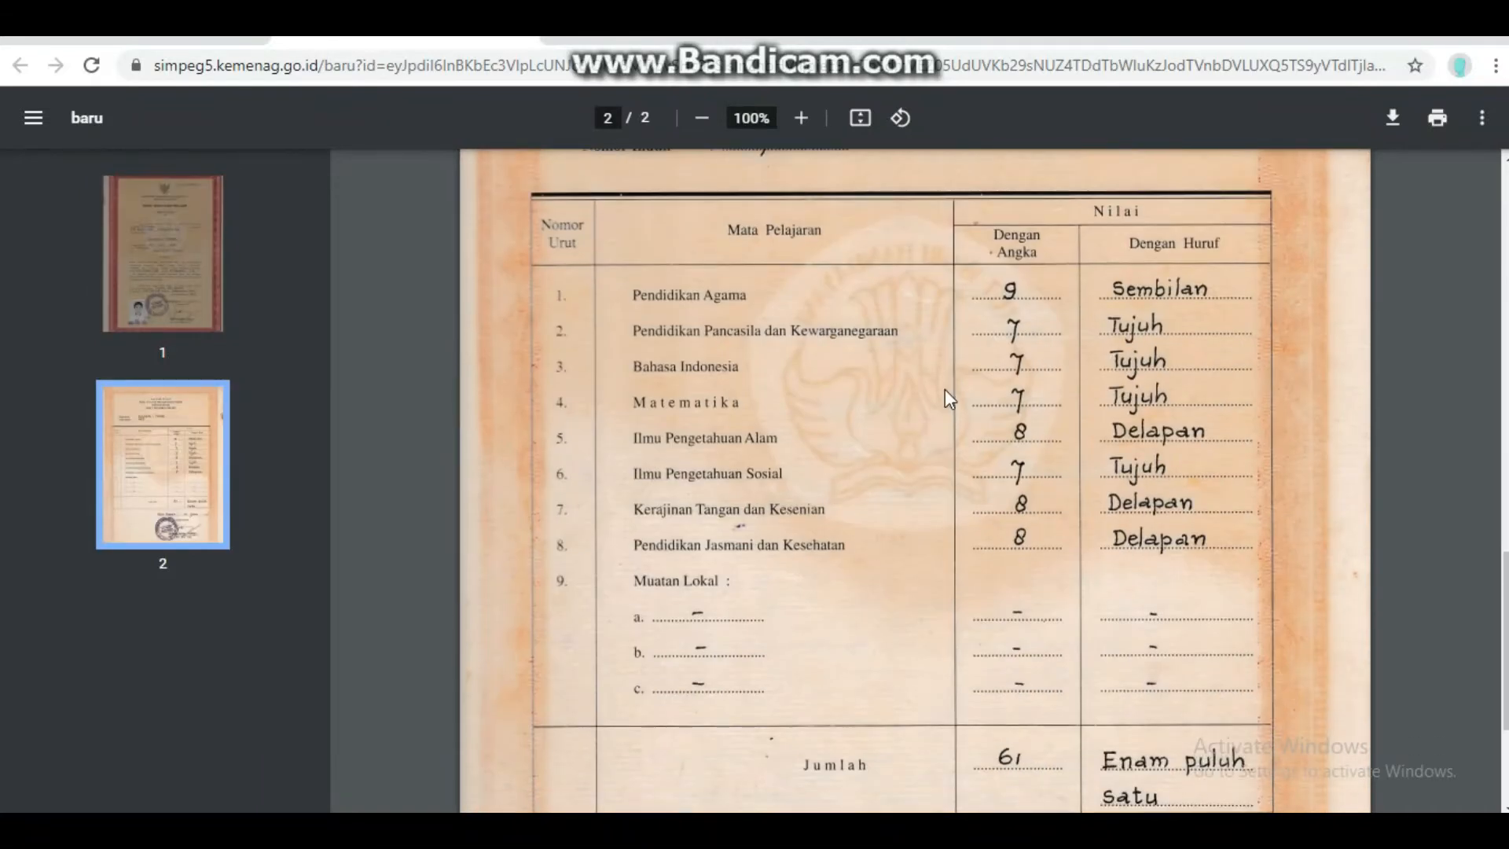
{"action": "scroll", "coordinate": [944, 389], "scroll_direction": "up", "scroll_amount": 10}
{"action": "scroll", "coordinate": [936, 384], "scroll_direction": "down", "scroll_amount": 5}
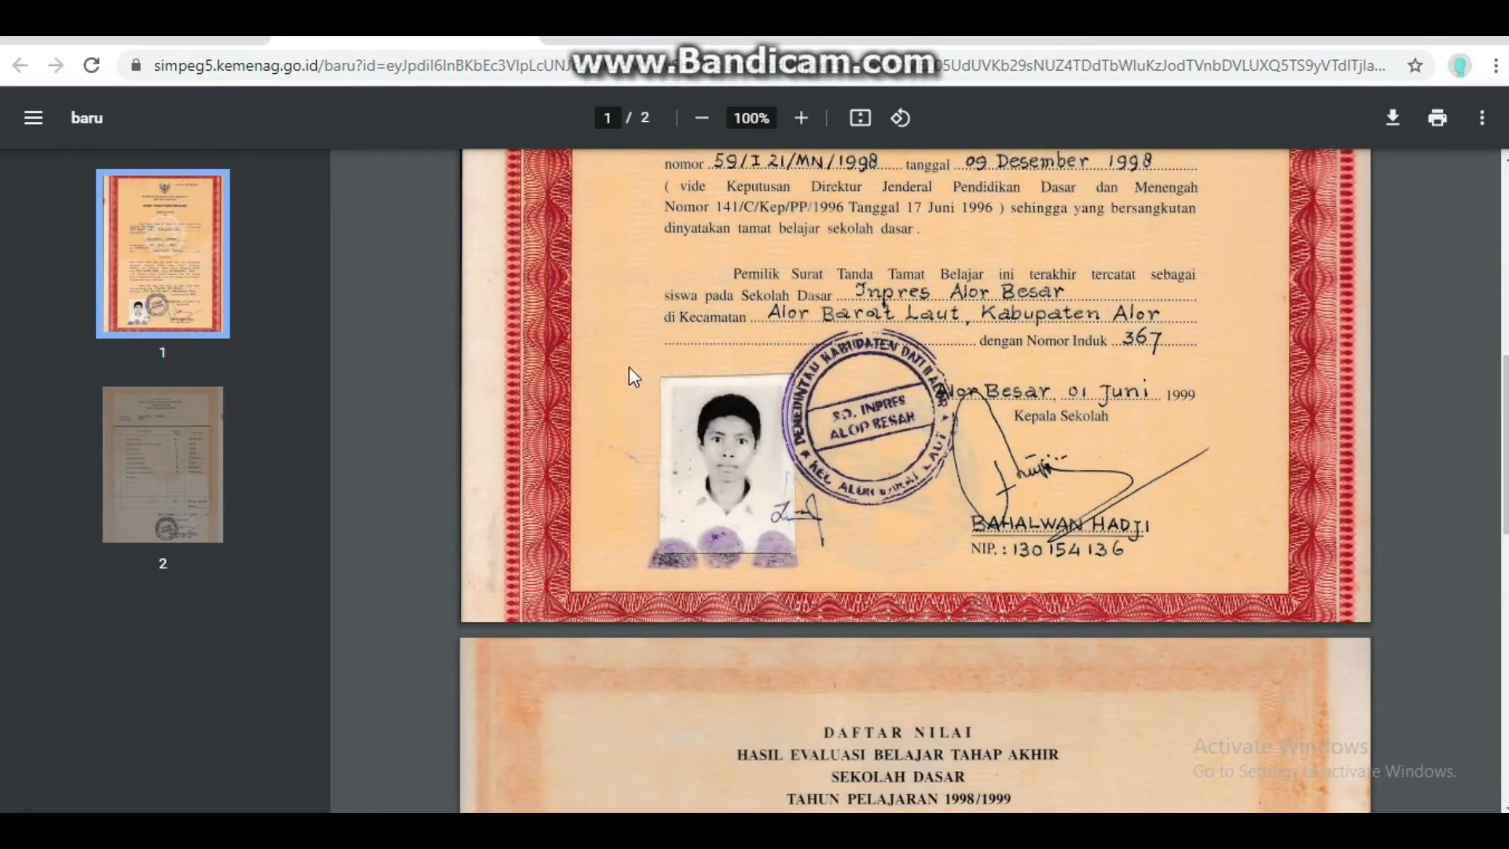
{"action": "scroll", "coordinate": [490, 322], "scroll_direction": "up", "scroll_amount": 5}
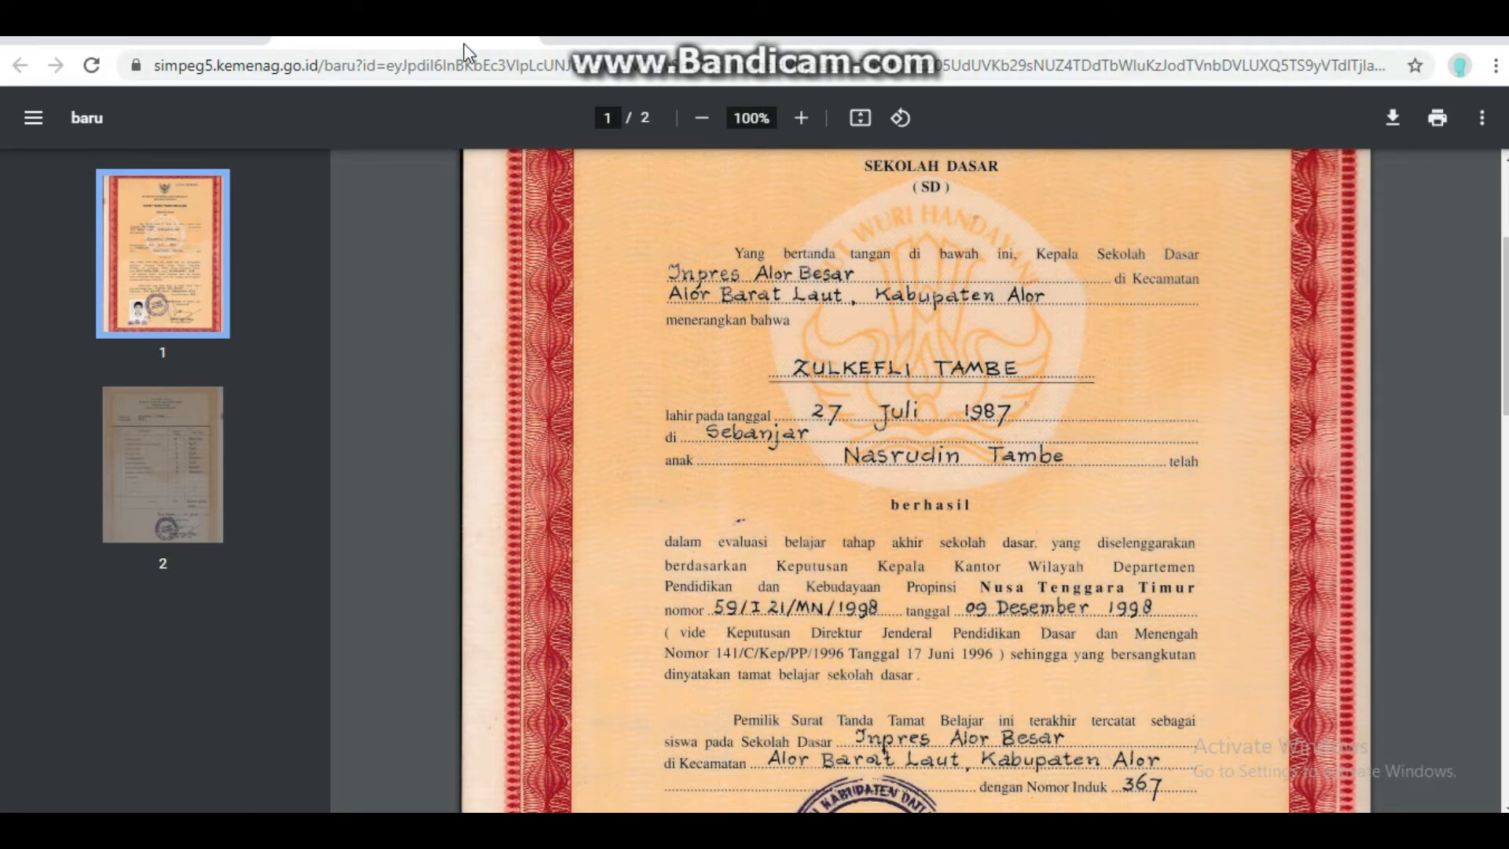
{"action": "left_click", "coordinate": [236, 41]}
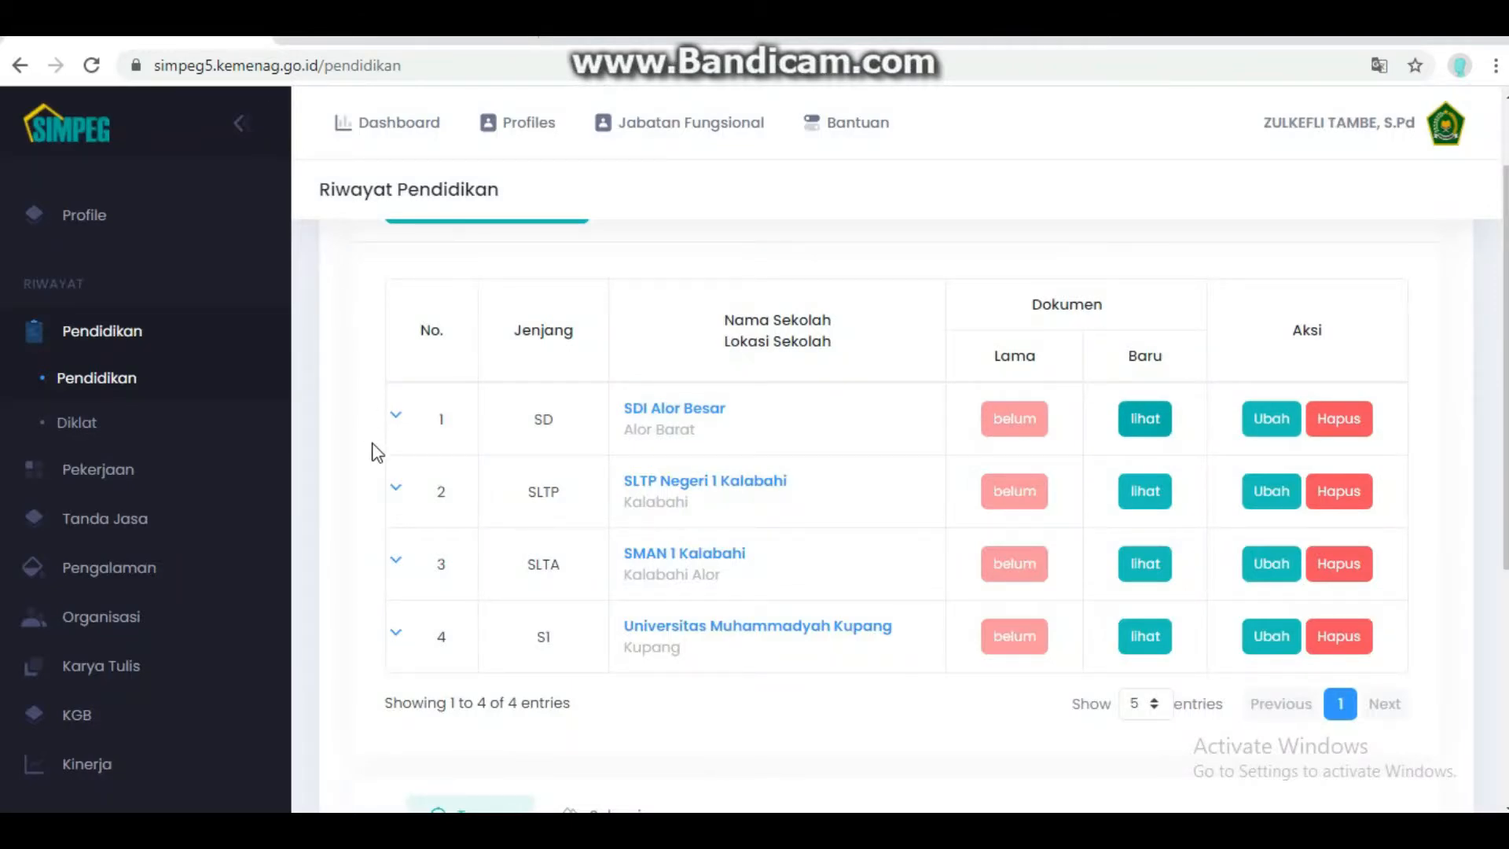
{"action": "left_click", "coordinate": [1275, 424]}
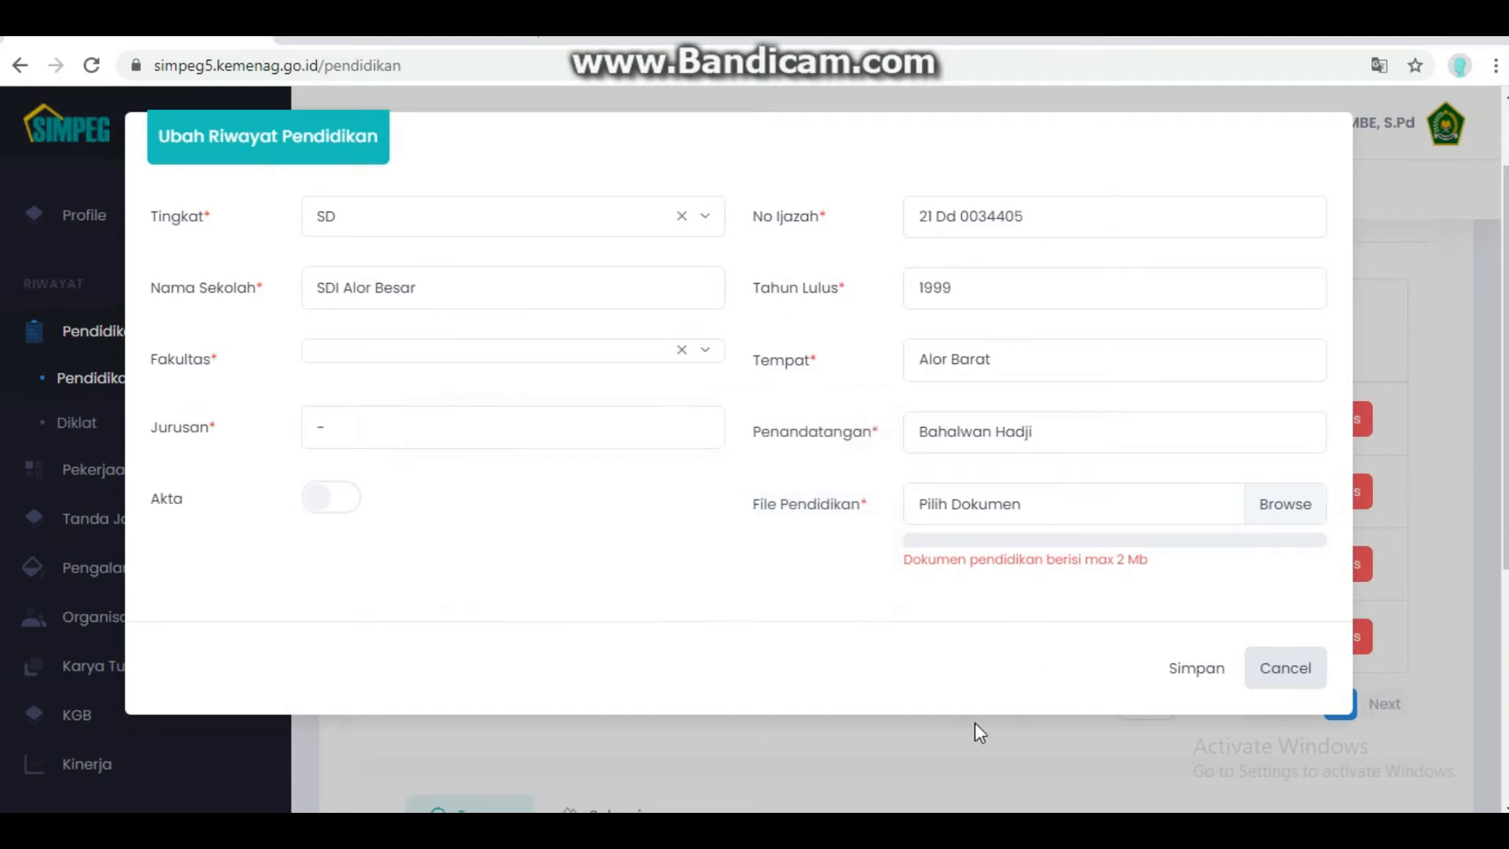
{"action": "mouse_move", "coordinate": [1229, 511]}
{"action": "left_click", "coordinate": [1281, 675]}
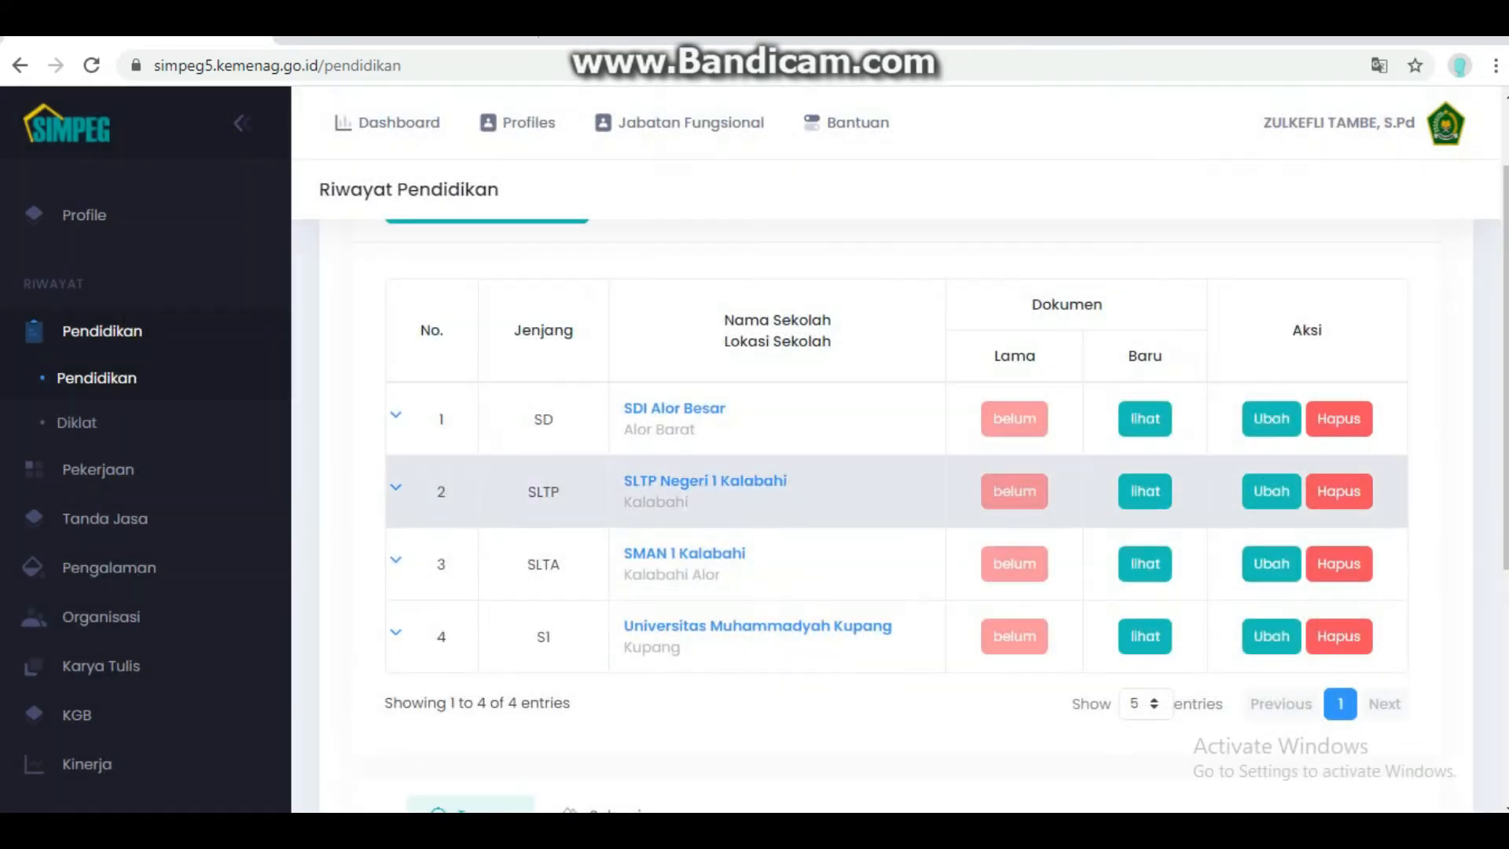
{"action": "left_click", "coordinate": [1270, 492]}
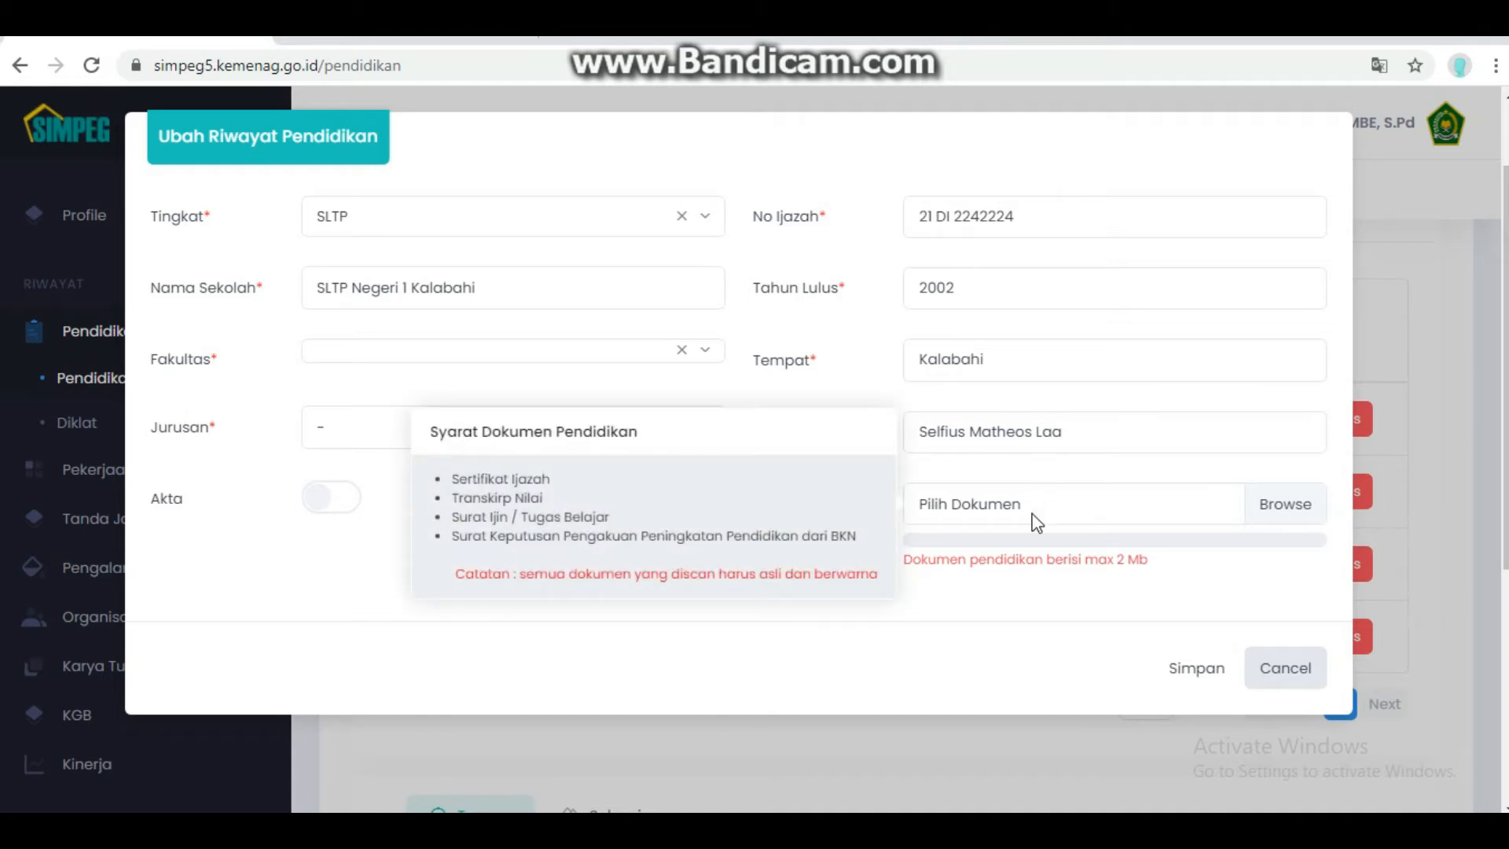
{"action": "mouse_move", "coordinate": [1139, 517]}
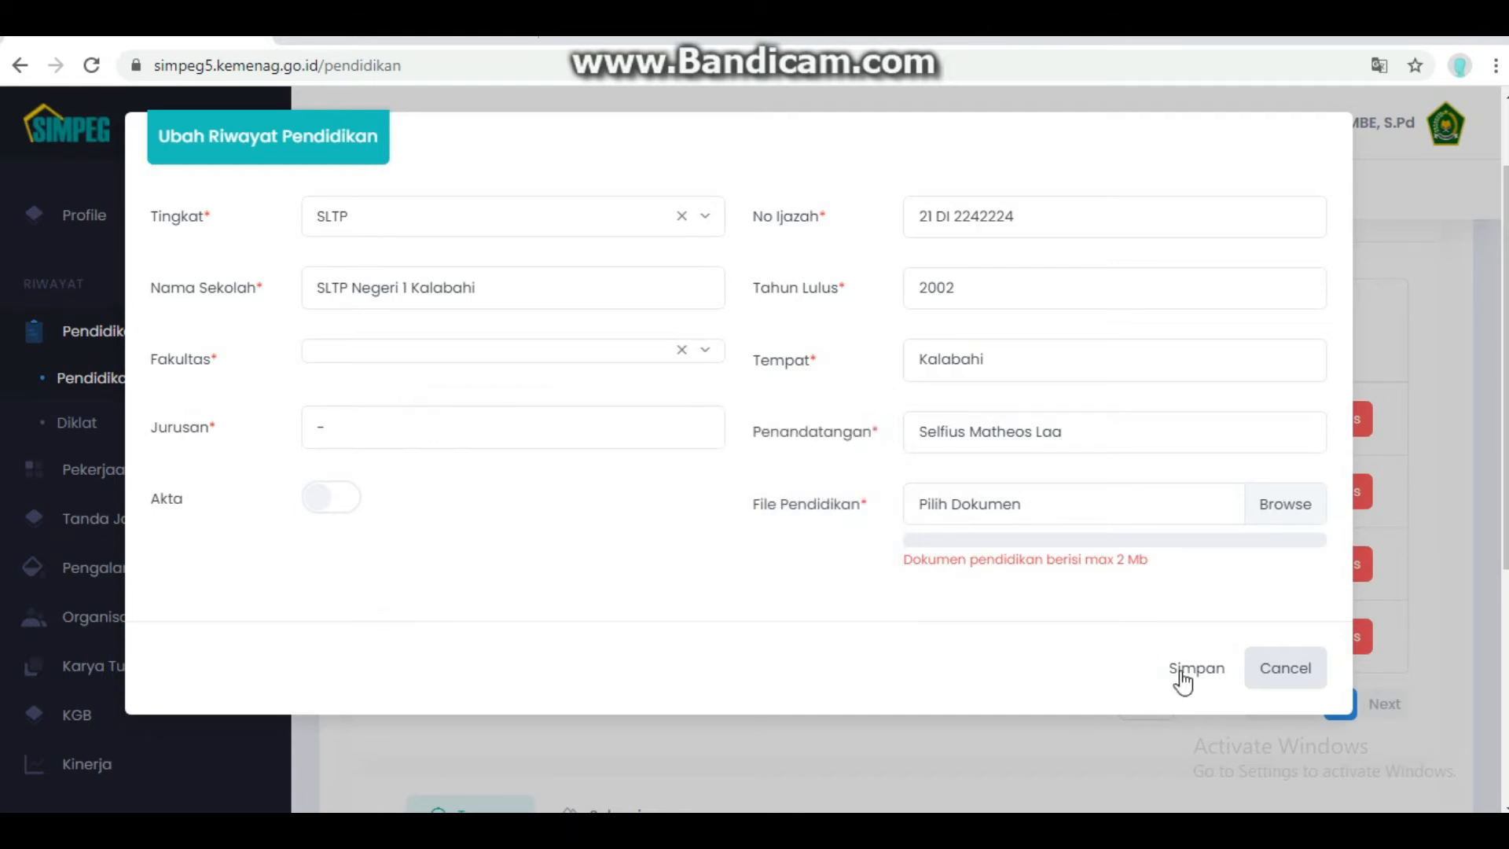
{"action": "left_click", "coordinate": [1283, 669]}
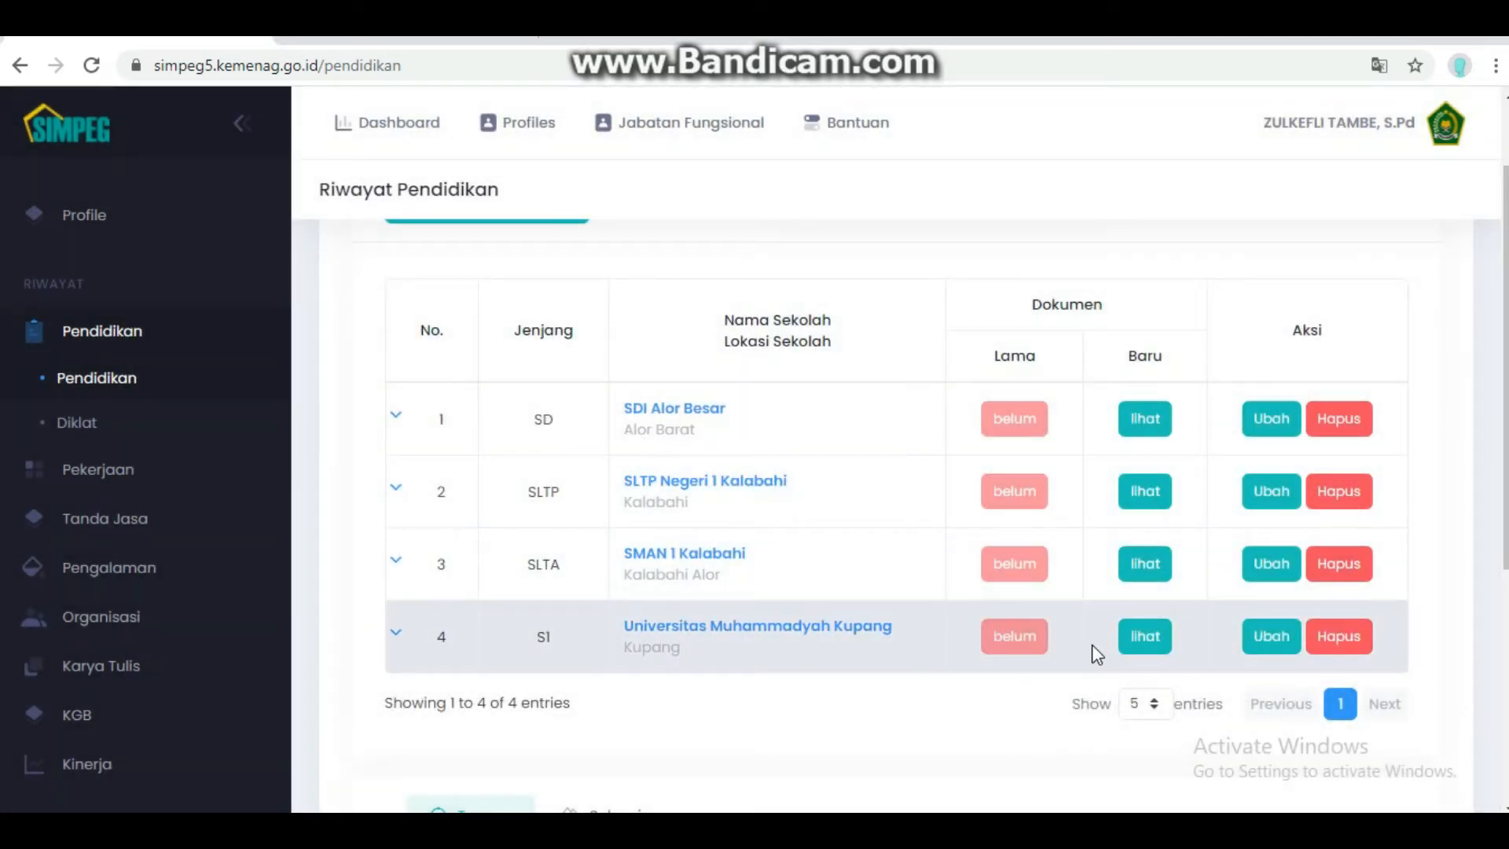
- Page through the S1 record's four-page diploma and academic transcript, then return to the list
{"action": "left_click", "coordinate": [1141, 638]}
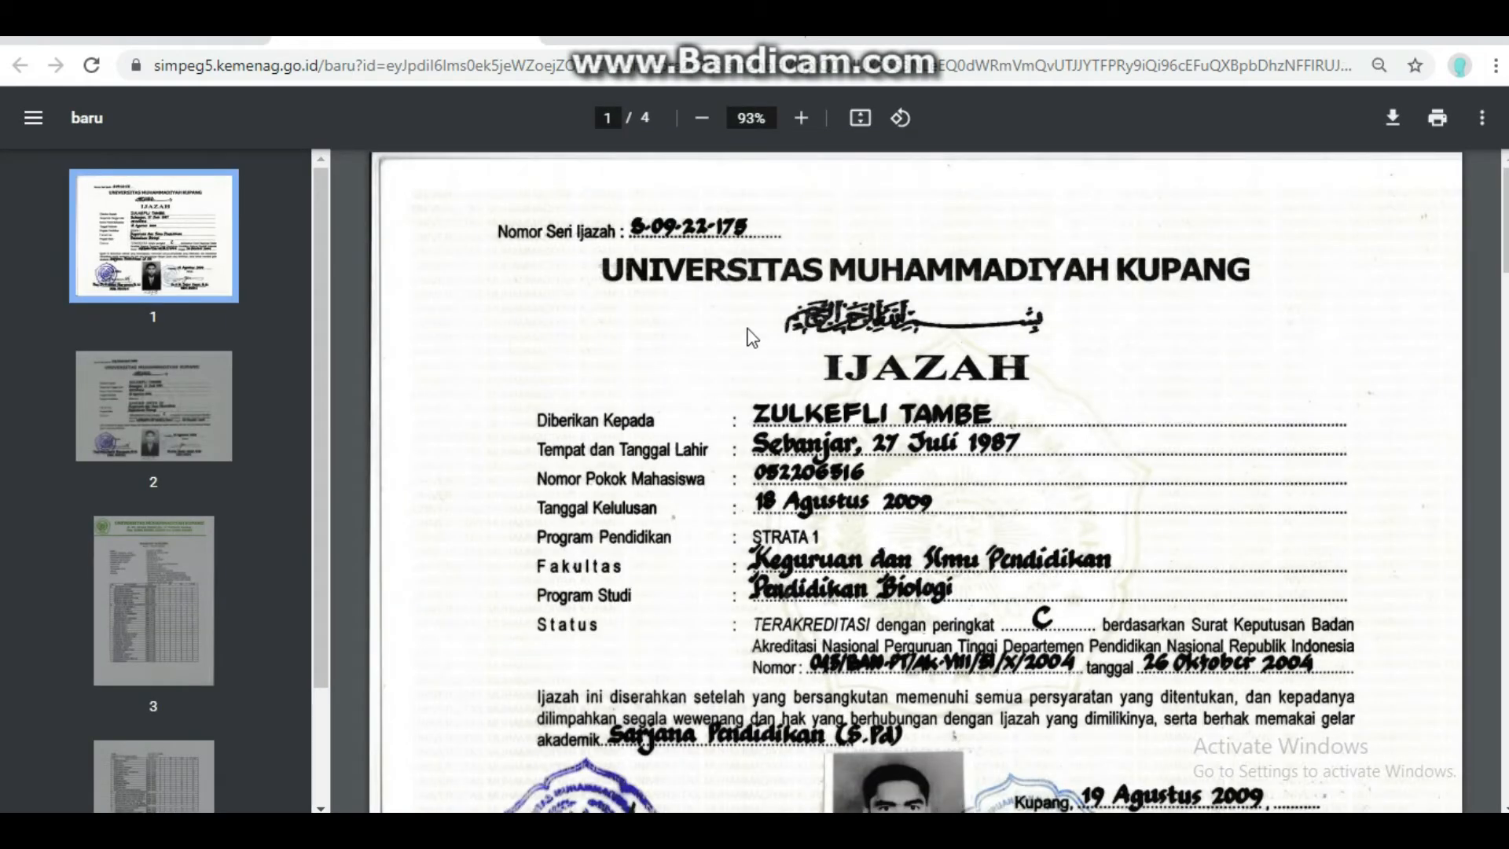
{"action": "left_click", "coordinate": [202, 404]}
{"action": "left_click", "coordinate": [175, 629]}
{"action": "scroll", "coordinate": [149, 693], "scroll_direction": "down", "scroll_amount": 2}
{"action": "left_click", "coordinate": [145, 729]}
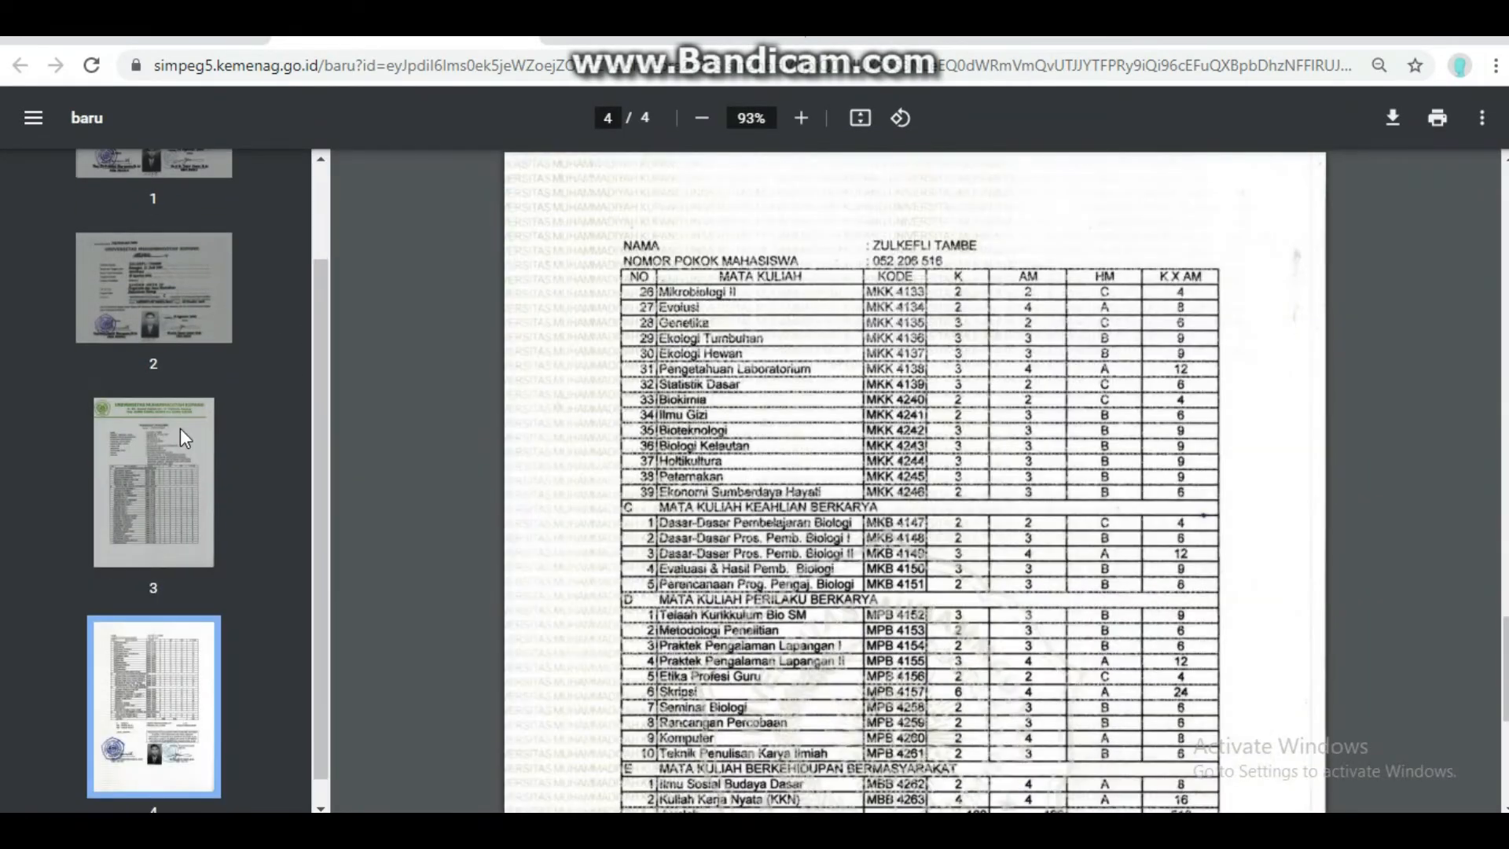
{"action": "left_click", "coordinate": [195, 421]}
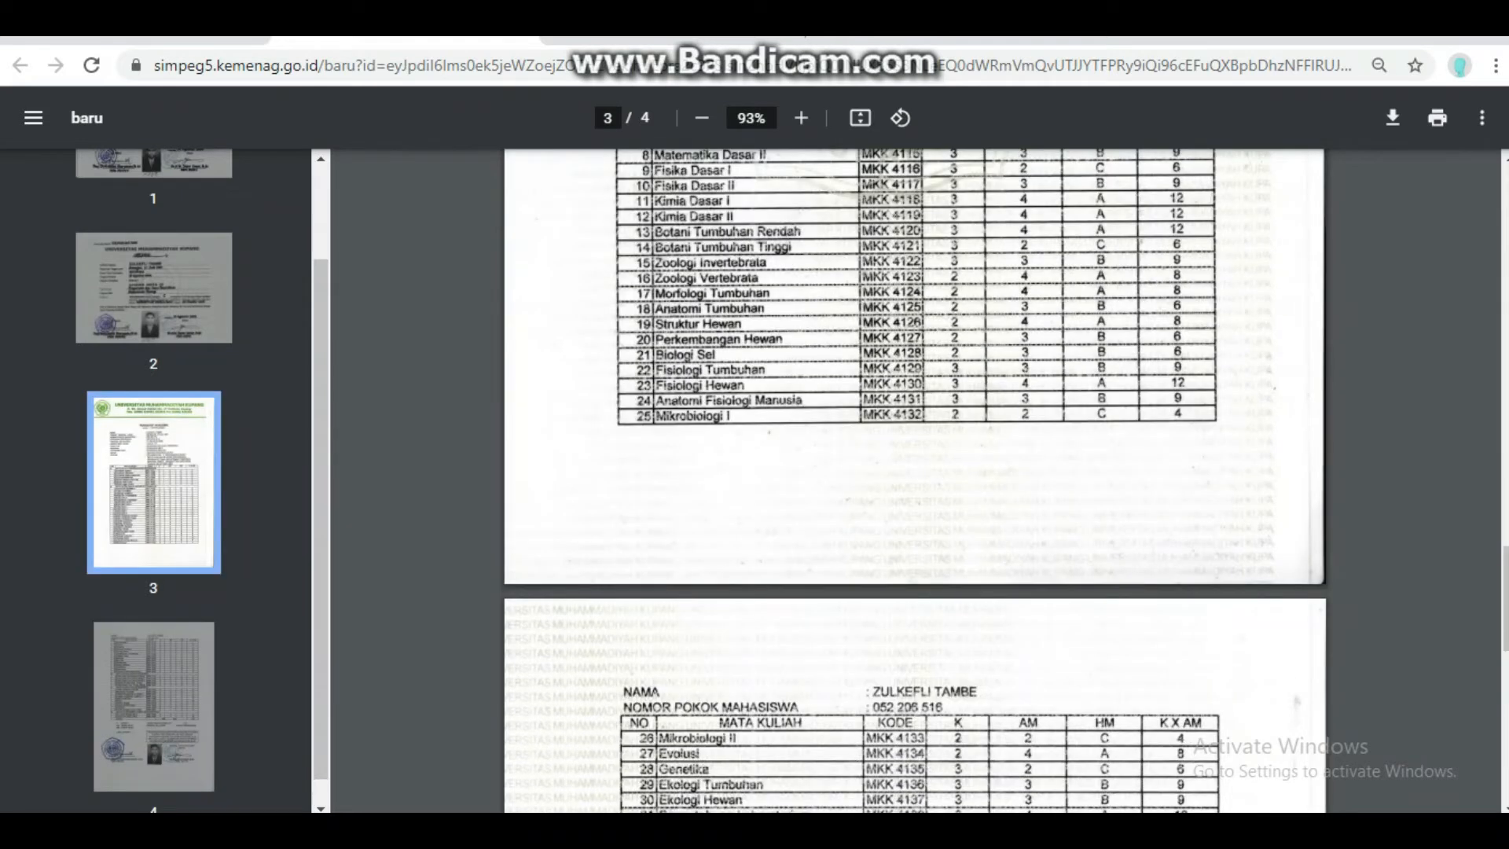
{"action": "scroll", "coordinate": [1025, 263], "scroll_direction": "up", "scroll_amount": 5}
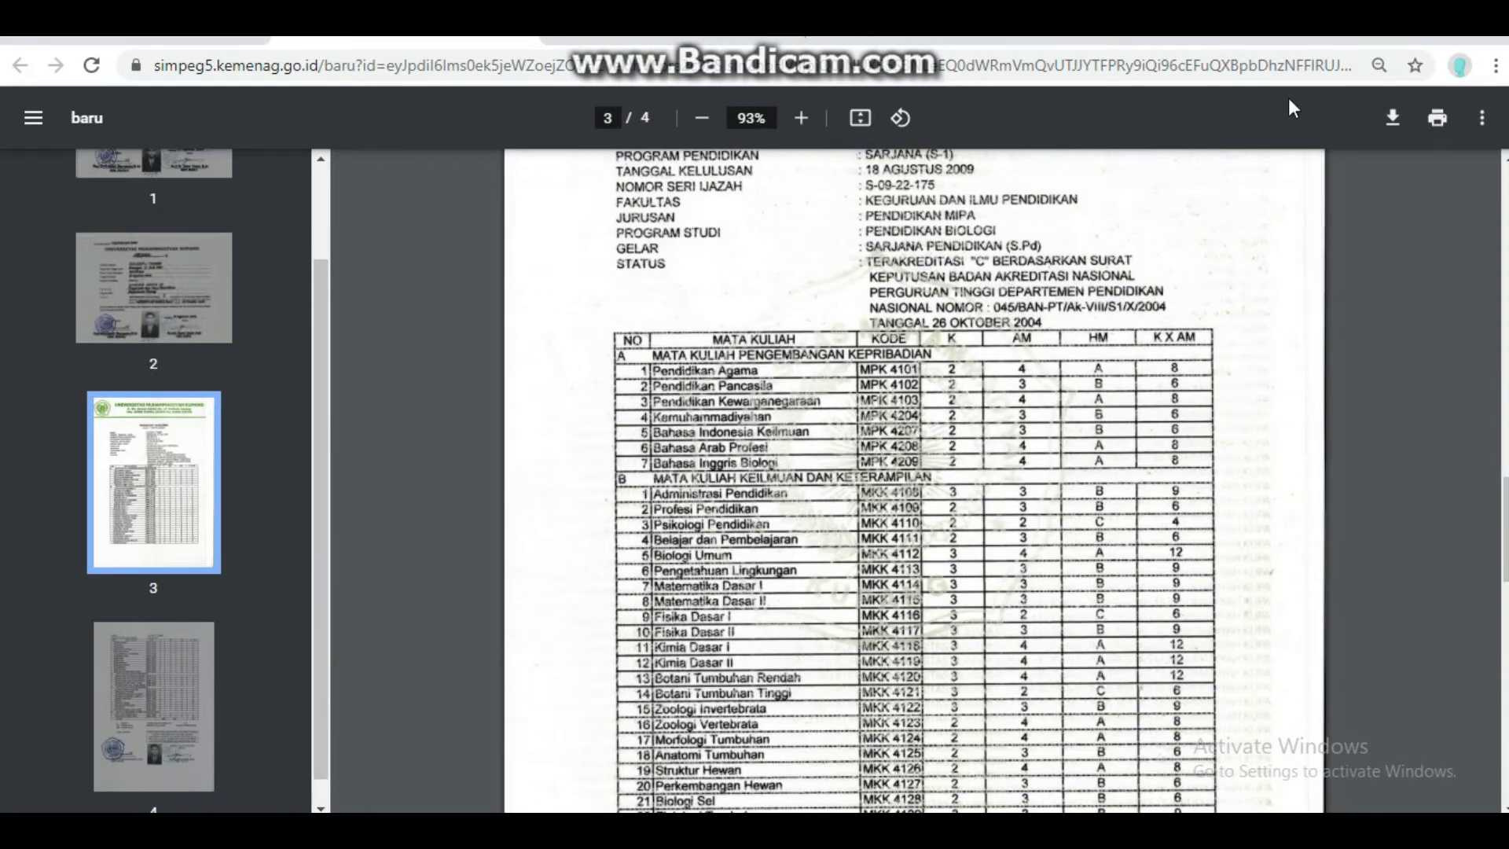
{"action": "scroll", "coordinate": [778, 161], "scroll_direction": "up", "scroll_amount": 4}
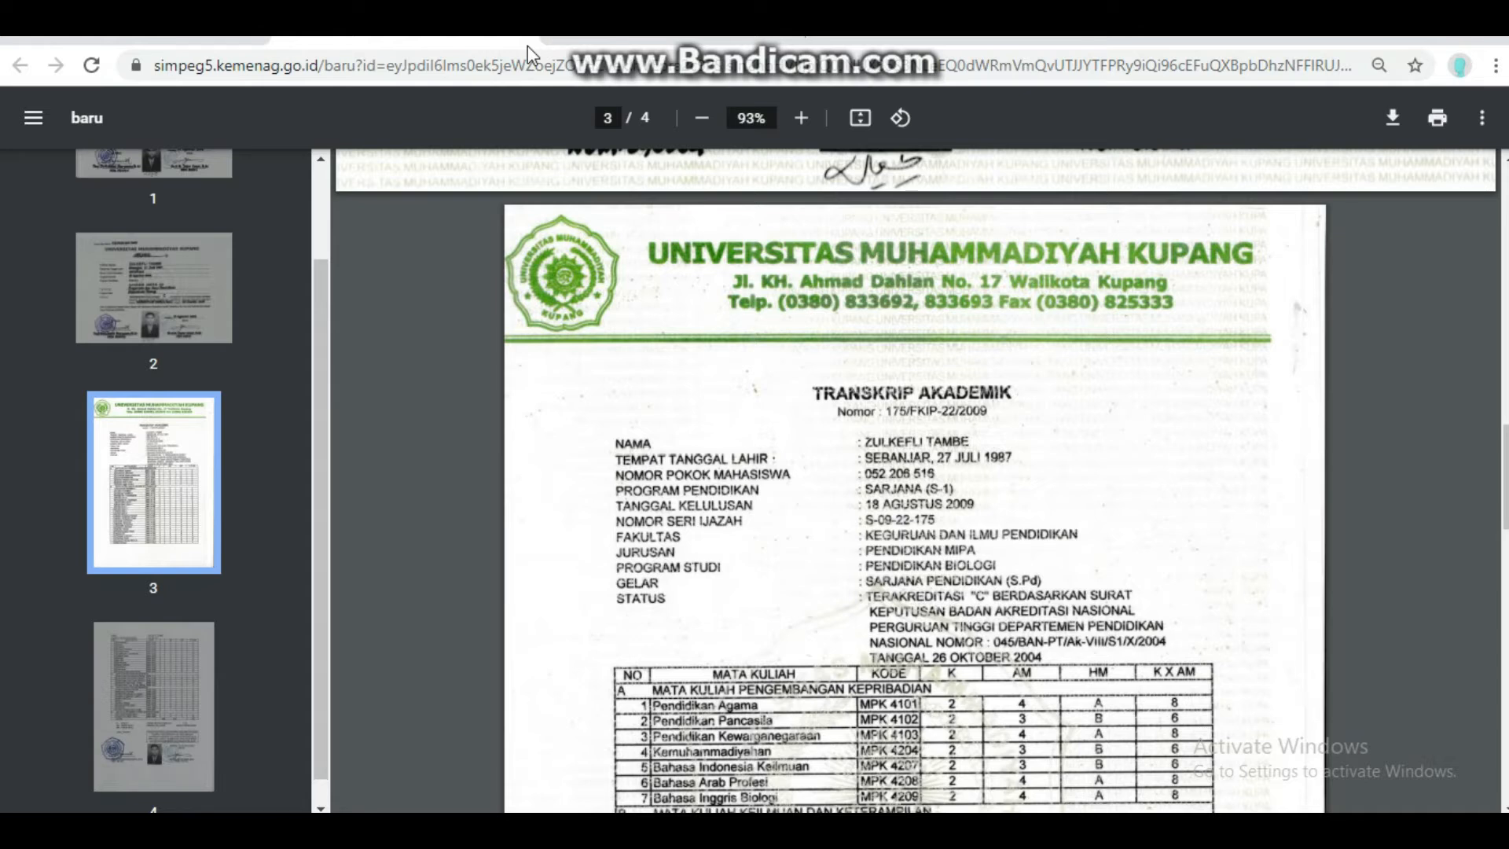
{"action": "scroll", "coordinate": [487, 110], "scroll_direction": "up", "scroll_amount": 3}
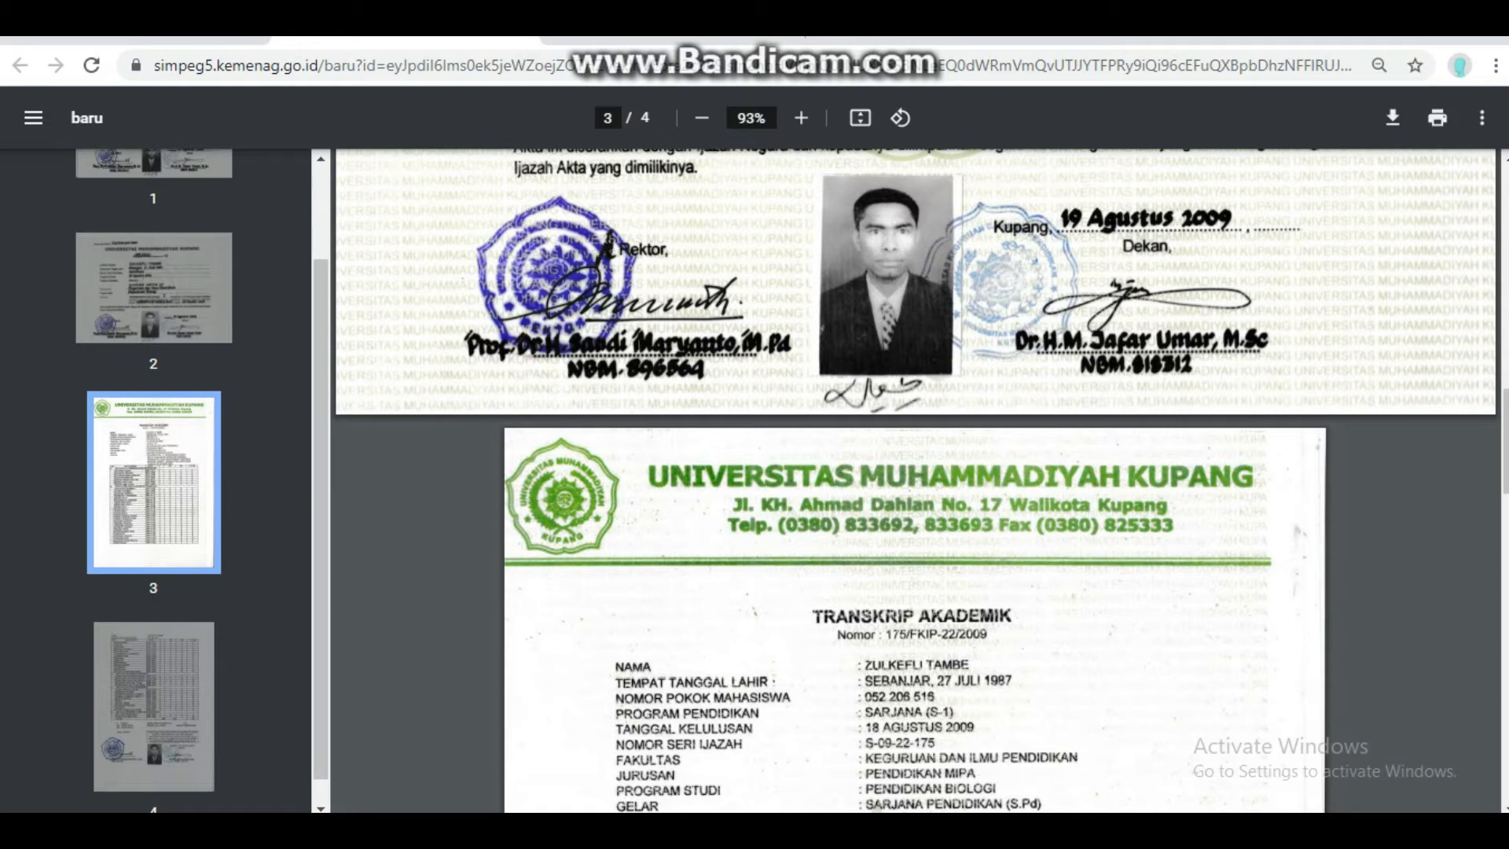
{"action": "left_click", "coordinate": [211, 43]}
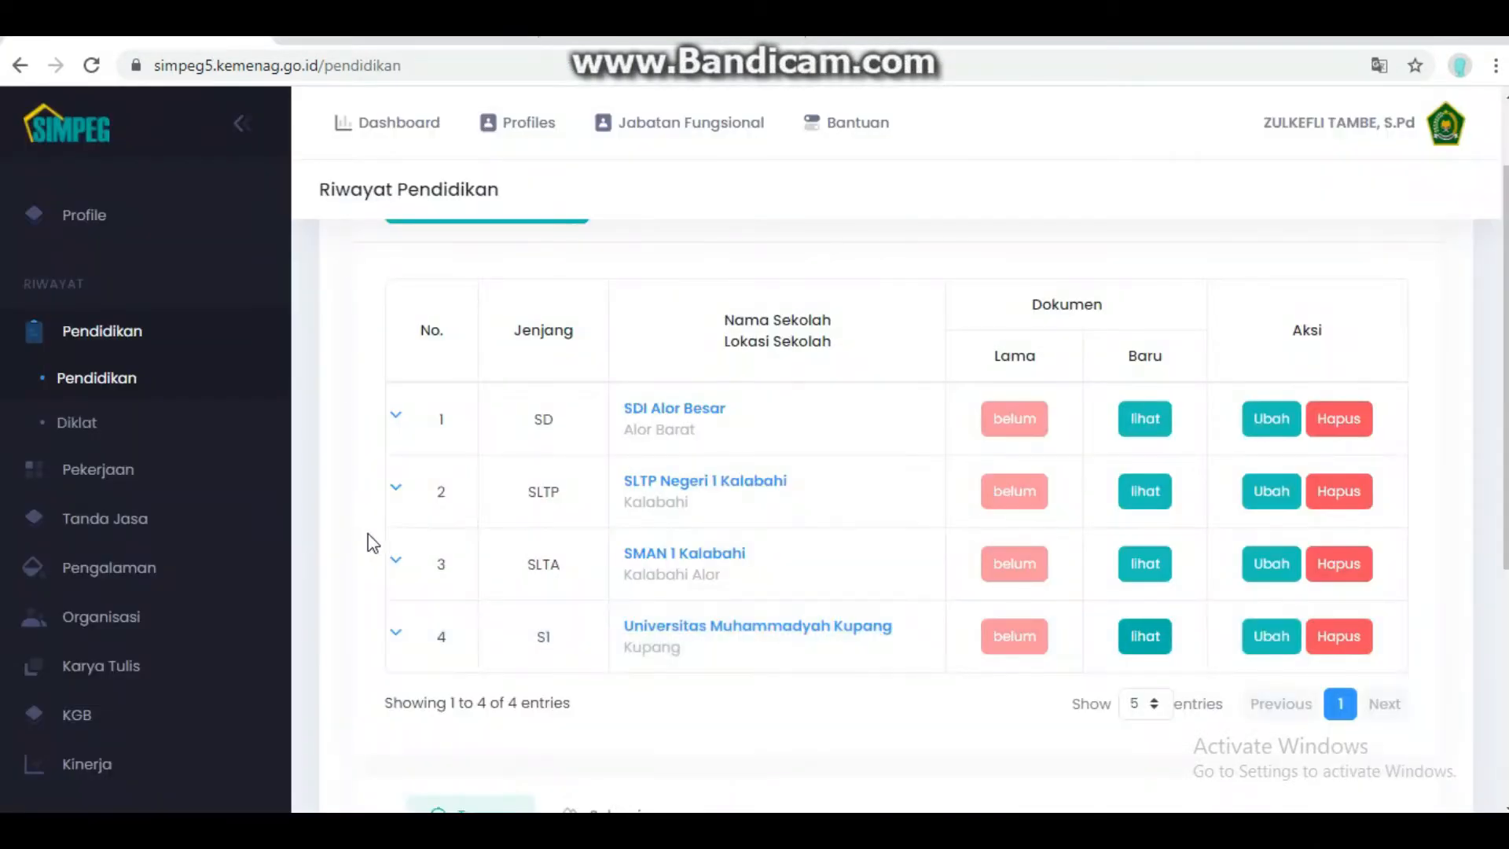
- Open Riwayat diklat and inspect the first training record's edit form, cancelling without changes
{"action": "left_click", "coordinate": [77, 424]}
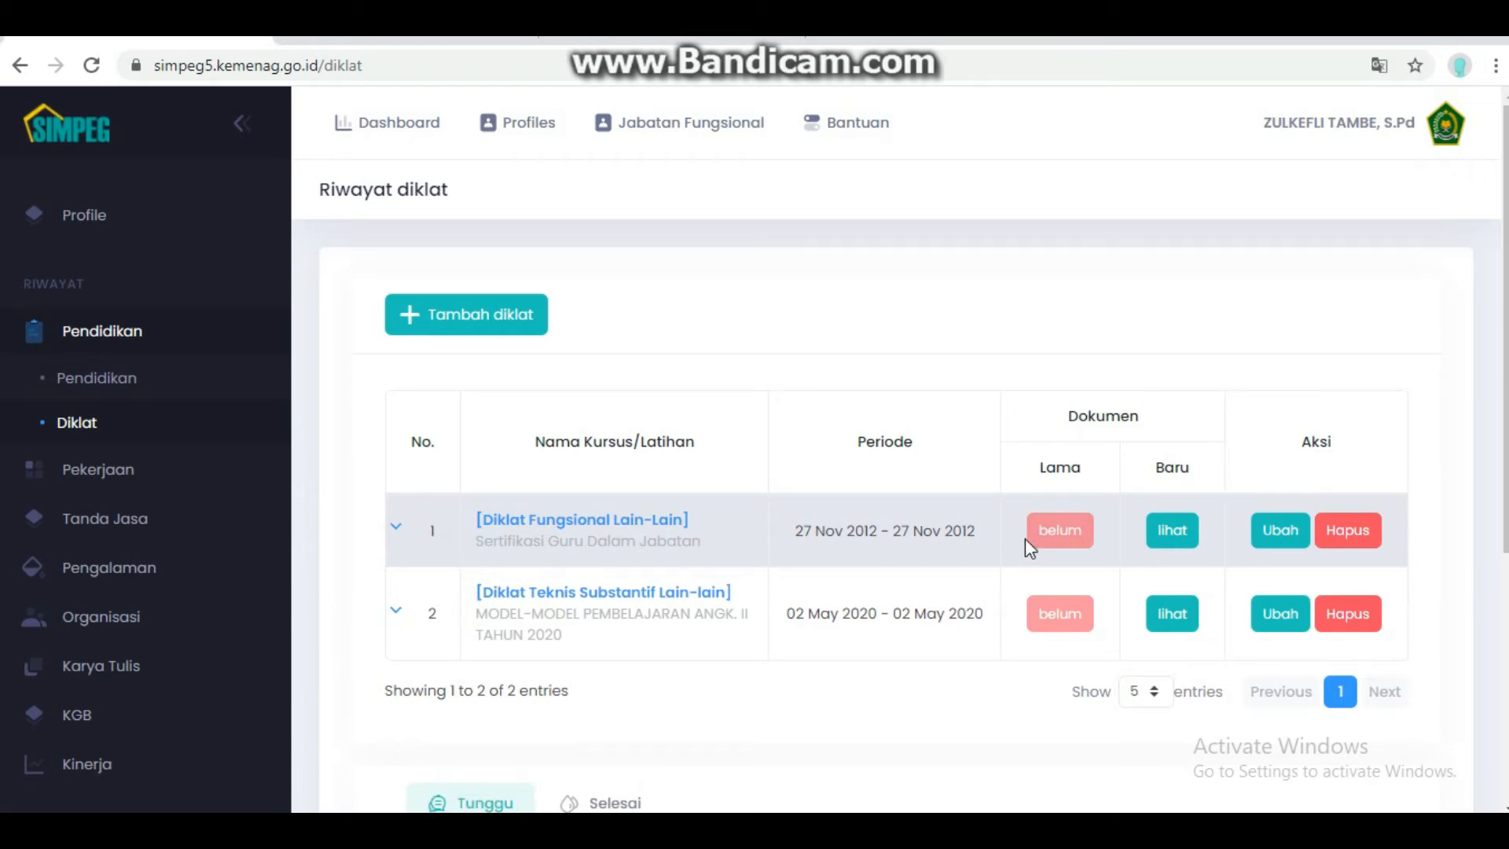
{"action": "left_click", "coordinate": [1284, 536]}
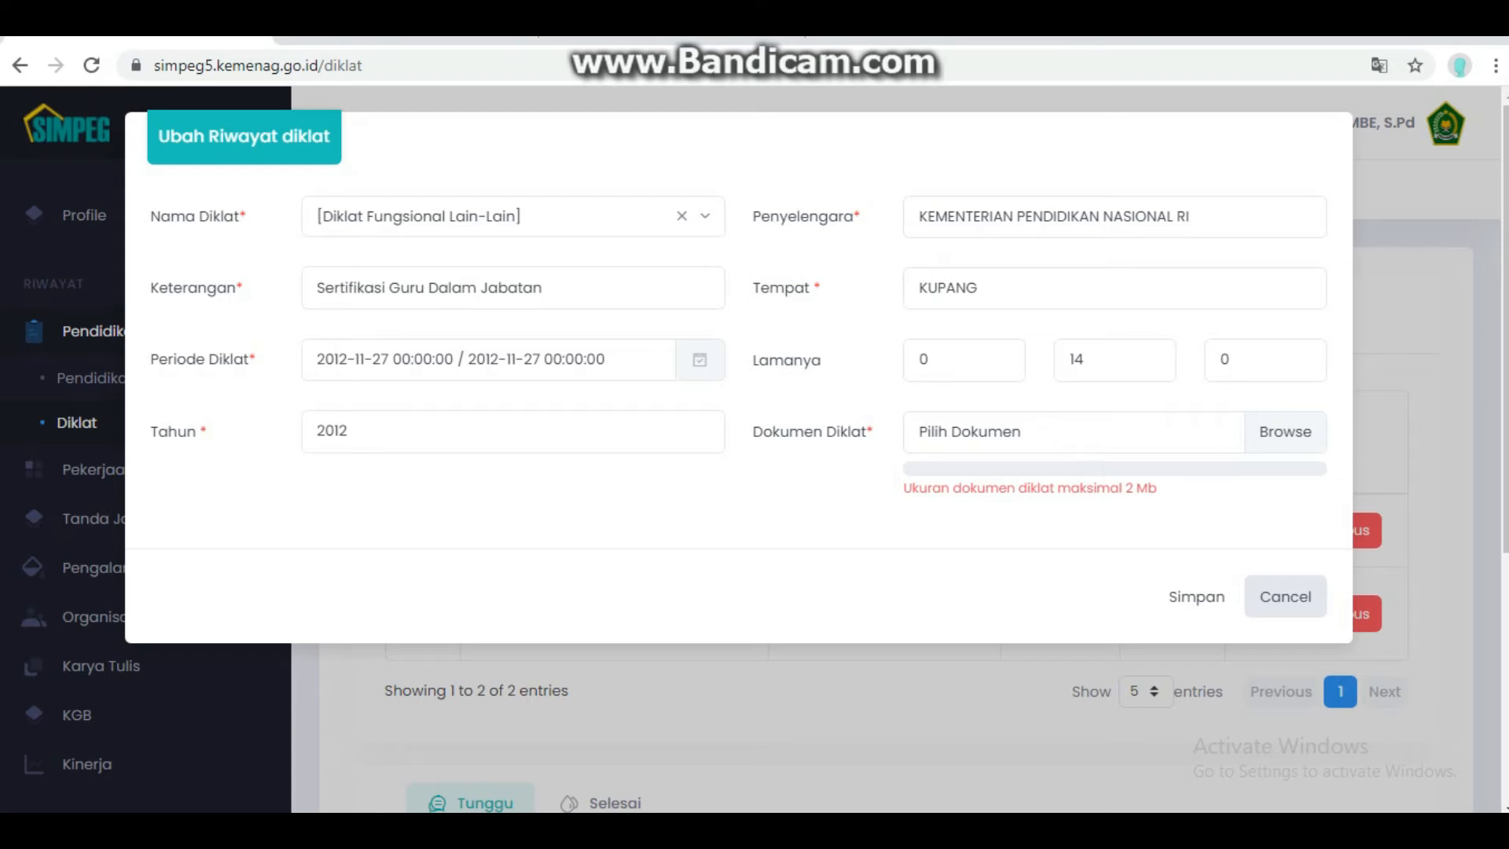
{"action": "mouse_move", "coordinate": [1286, 442]}
{"action": "left_click", "coordinate": [1262, 599]}
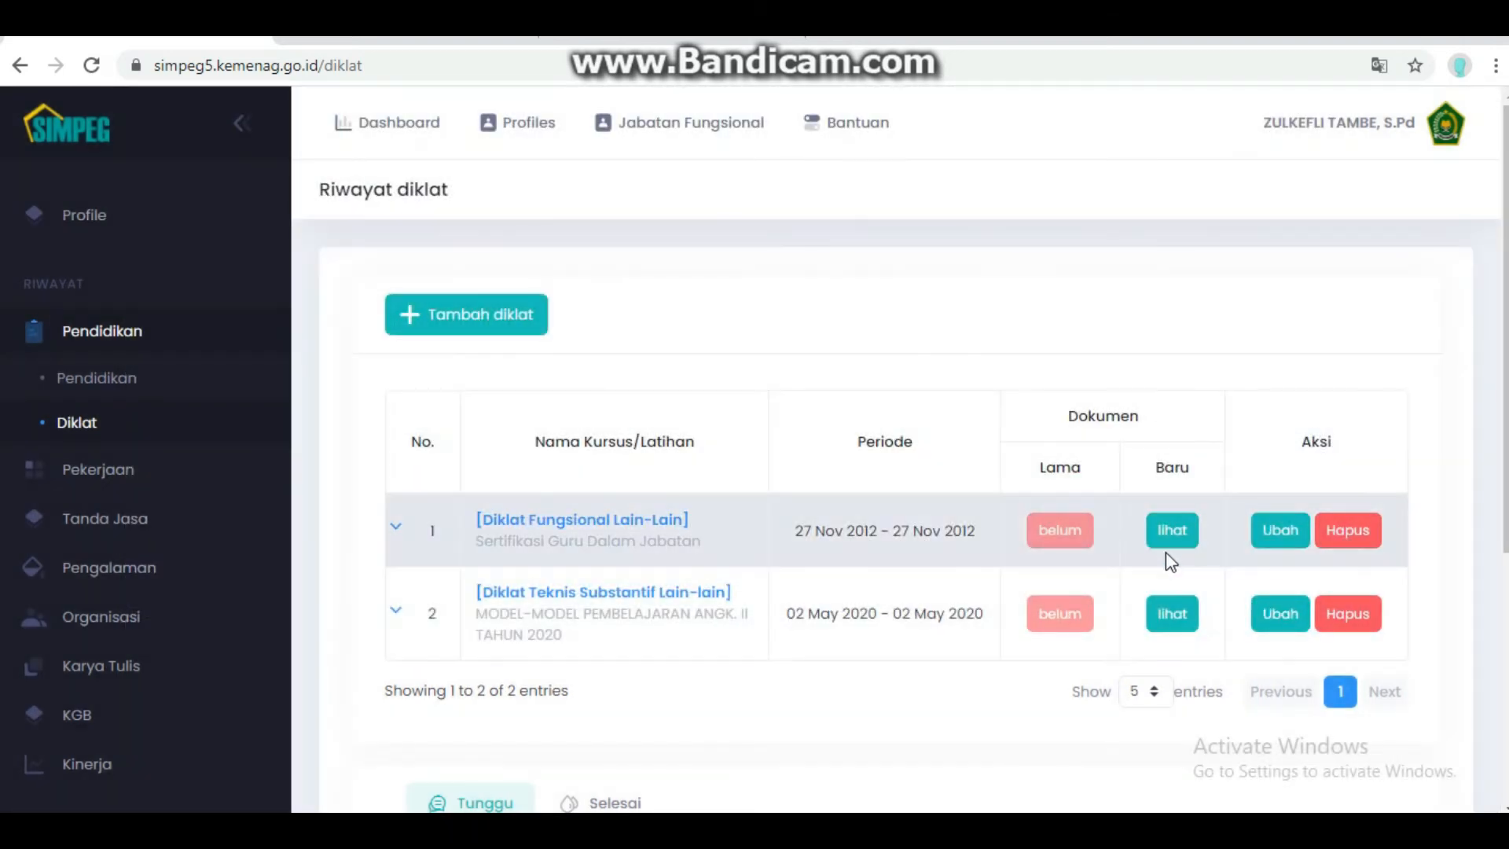
- View the first training record's 2012 Sertifikat Pendidik, return, and expand Pekerjaan
{"action": "left_click", "coordinate": [1171, 531]}
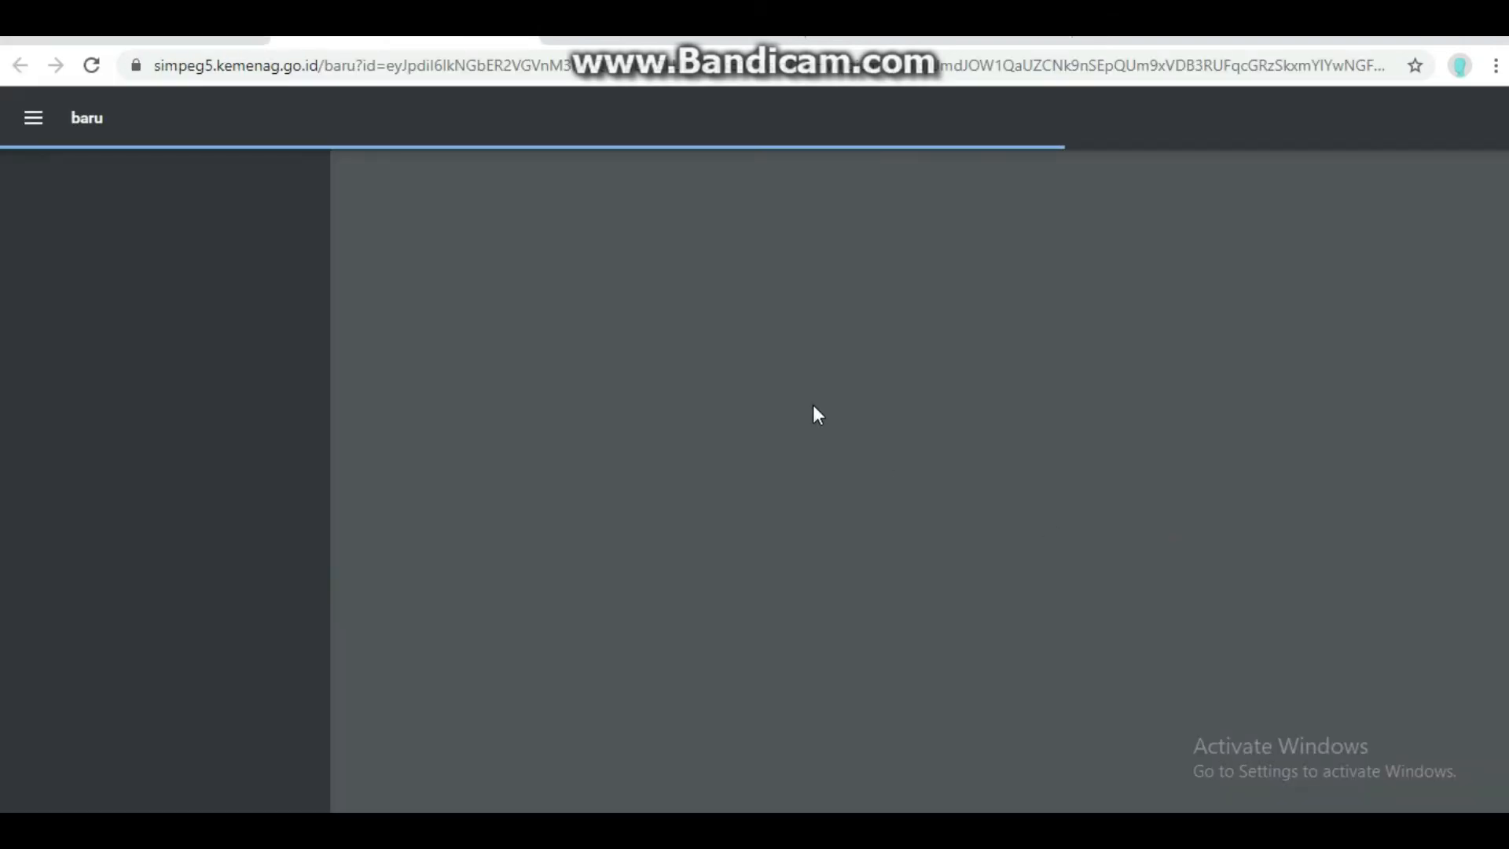
{"action": "scroll", "coordinate": [752, 348], "scroll_direction": "down", "scroll_amount": 2}
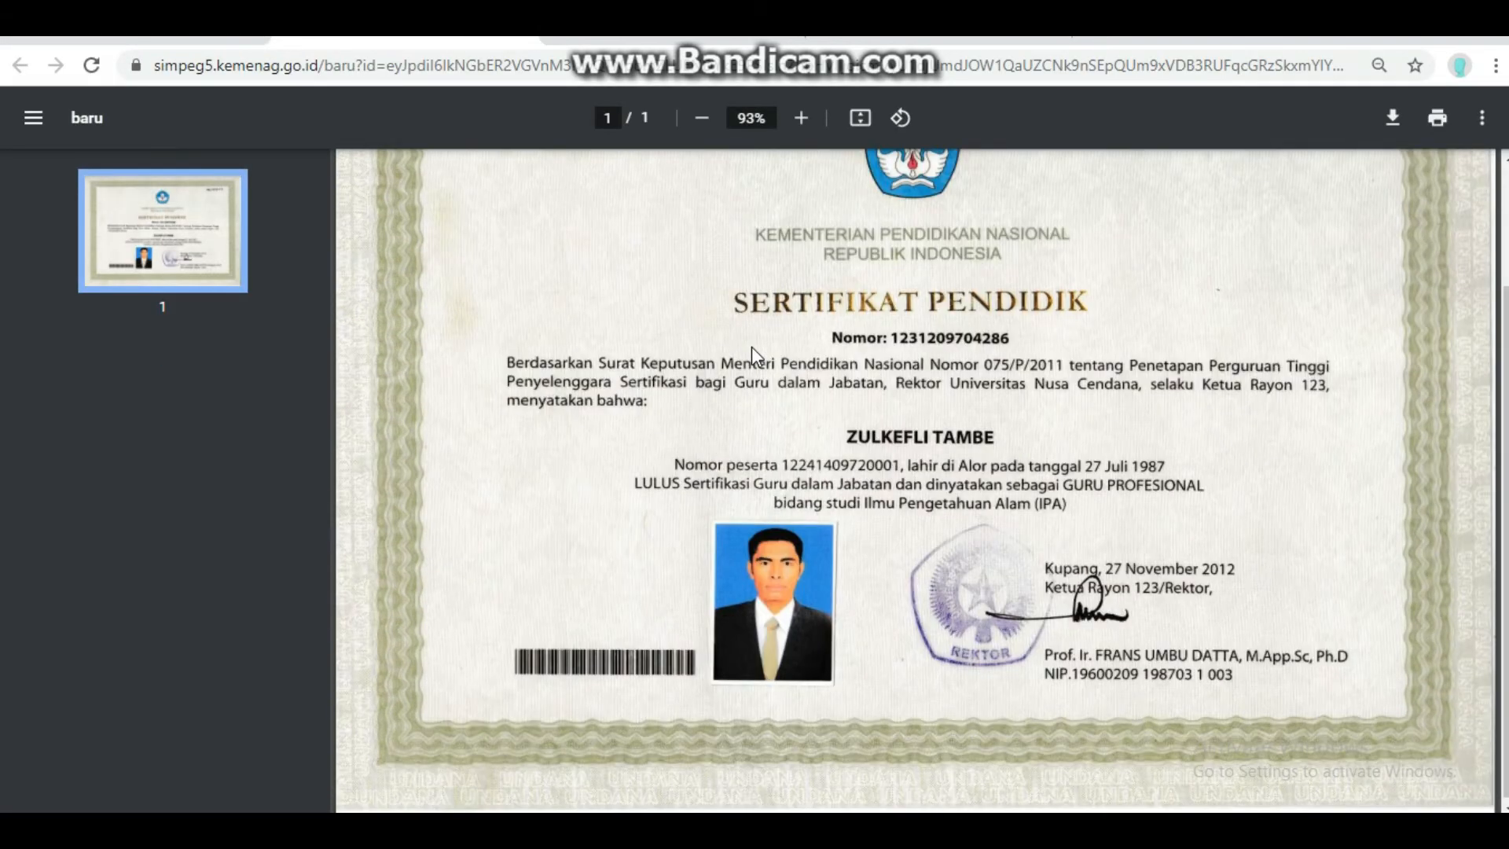
{"action": "scroll", "coordinate": [751, 346], "scroll_direction": "up", "scroll_amount": 2}
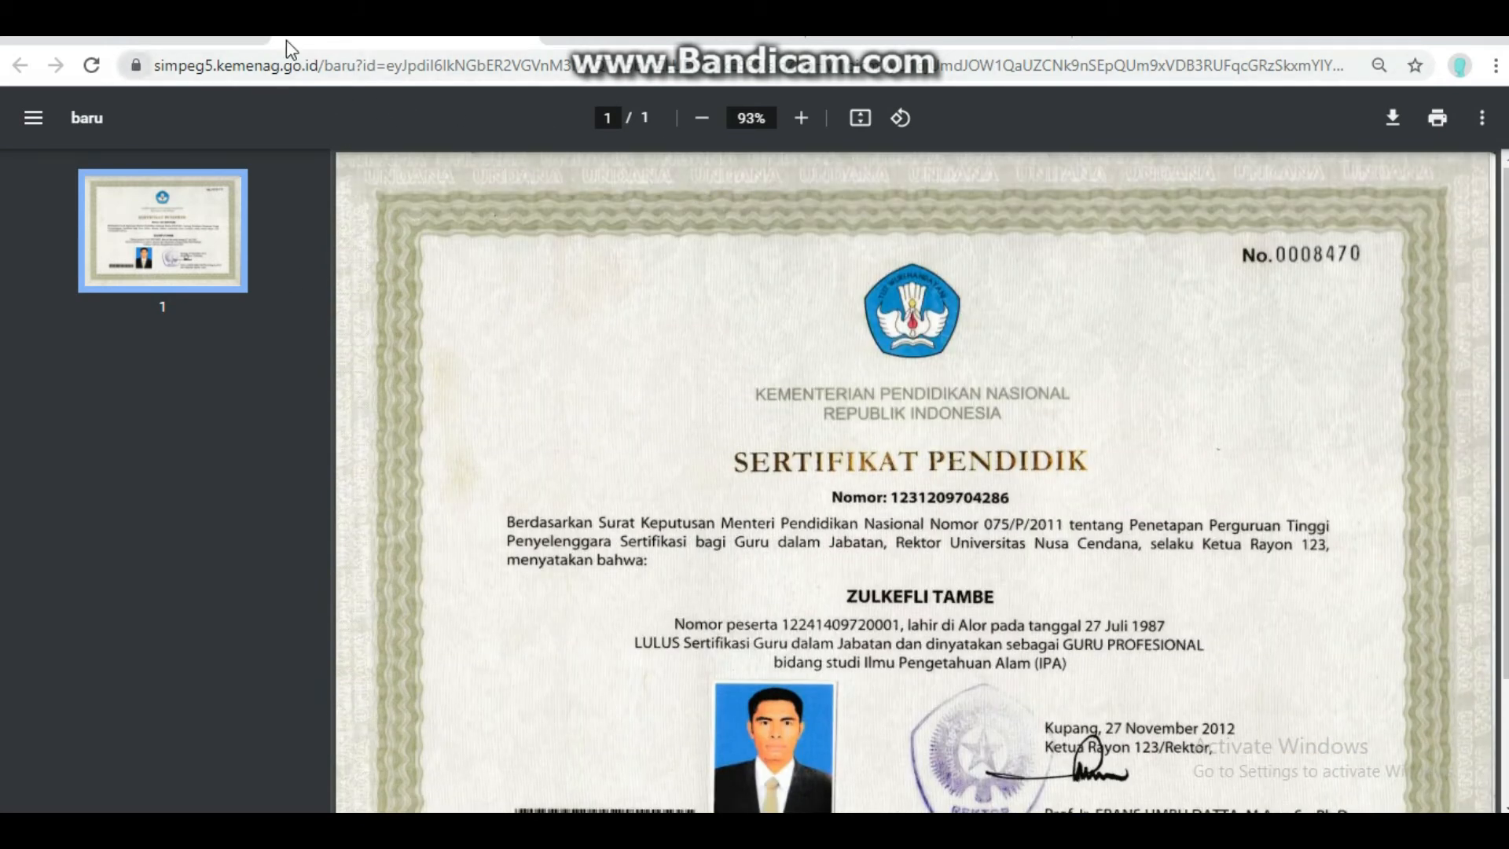
{"action": "left_click", "coordinate": [167, 45]}
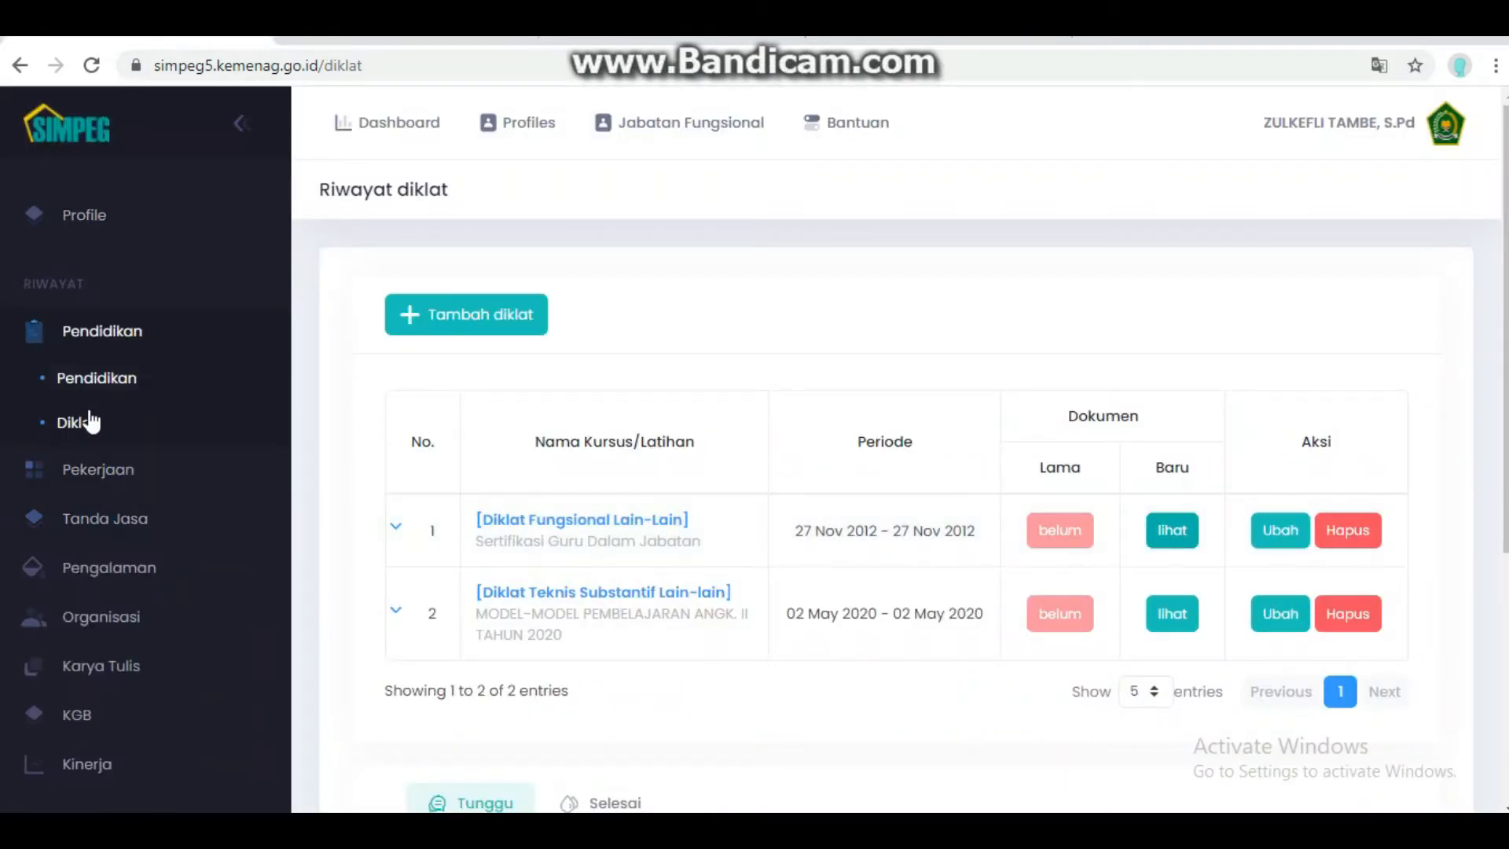
{"action": "left_click", "coordinate": [92, 469]}
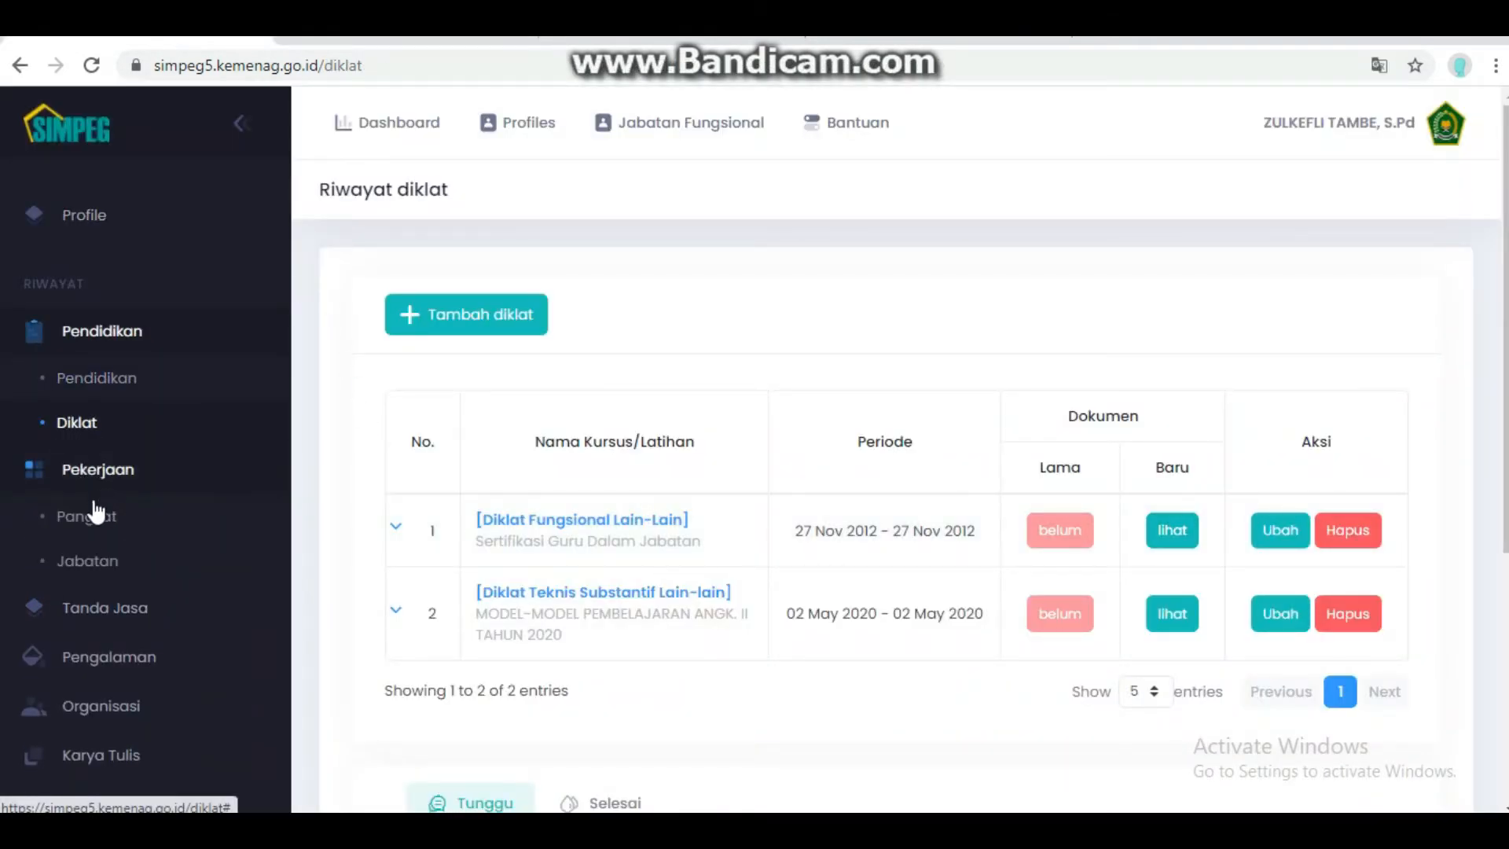
- Open Riwayat pangkat and scroll to its four SK rank records
{"action": "left_click", "coordinate": [96, 514]}
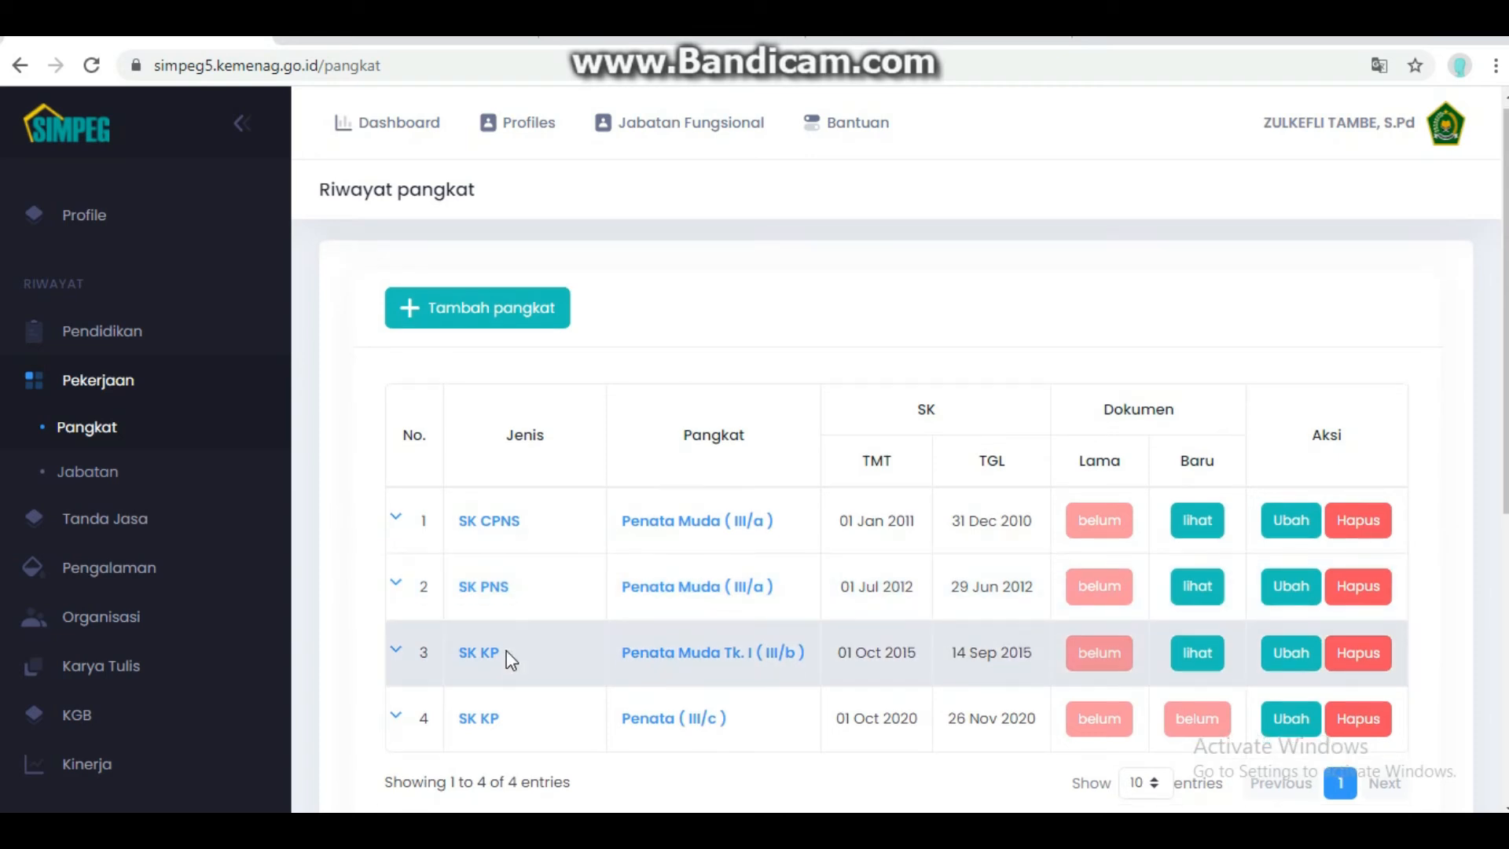
{"action": "scroll", "coordinate": [506, 649], "scroll_direction": "down", "scroll_amount": 2}
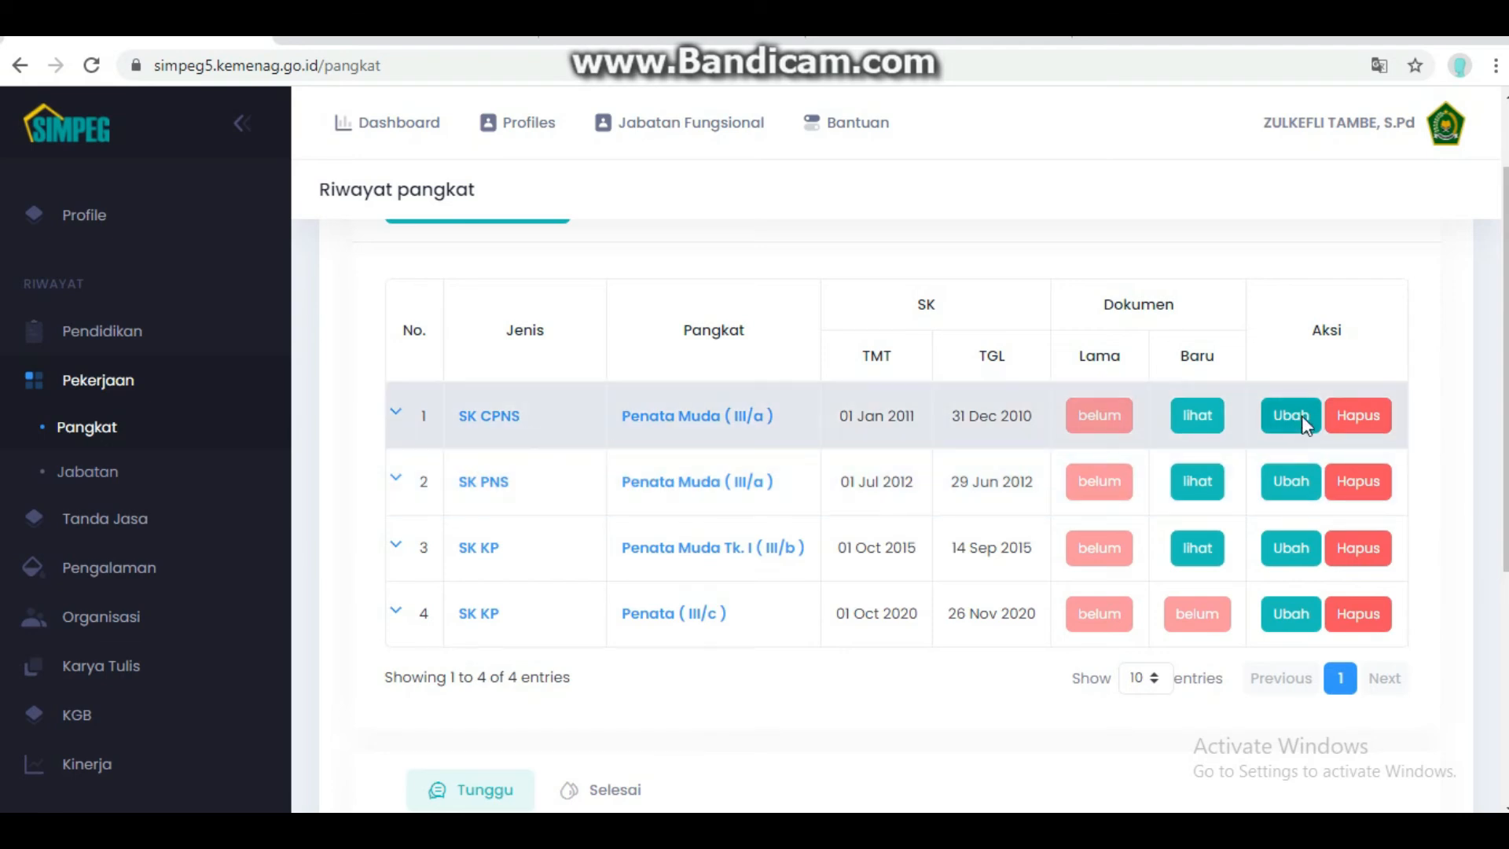
- Attach '7. SK CPNS 80 % asli.pdf' from F:\DataZul\DataPenting to the SK CPNS record and save
{"action": "left_click", "coordinate": [1303, 418]}
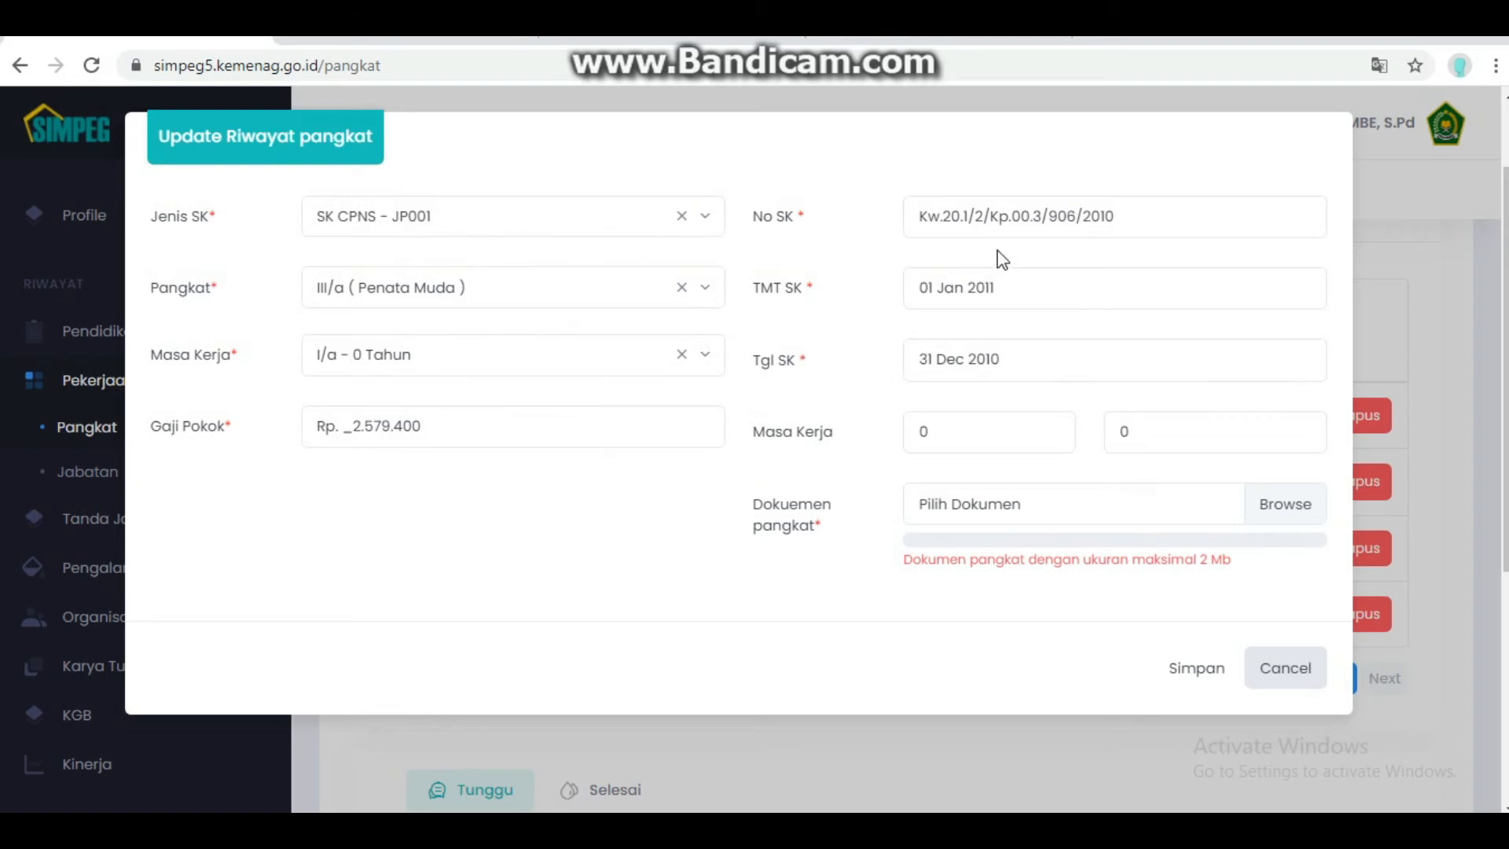
{"action": "left_click", "coordinate": [1282, 511]}
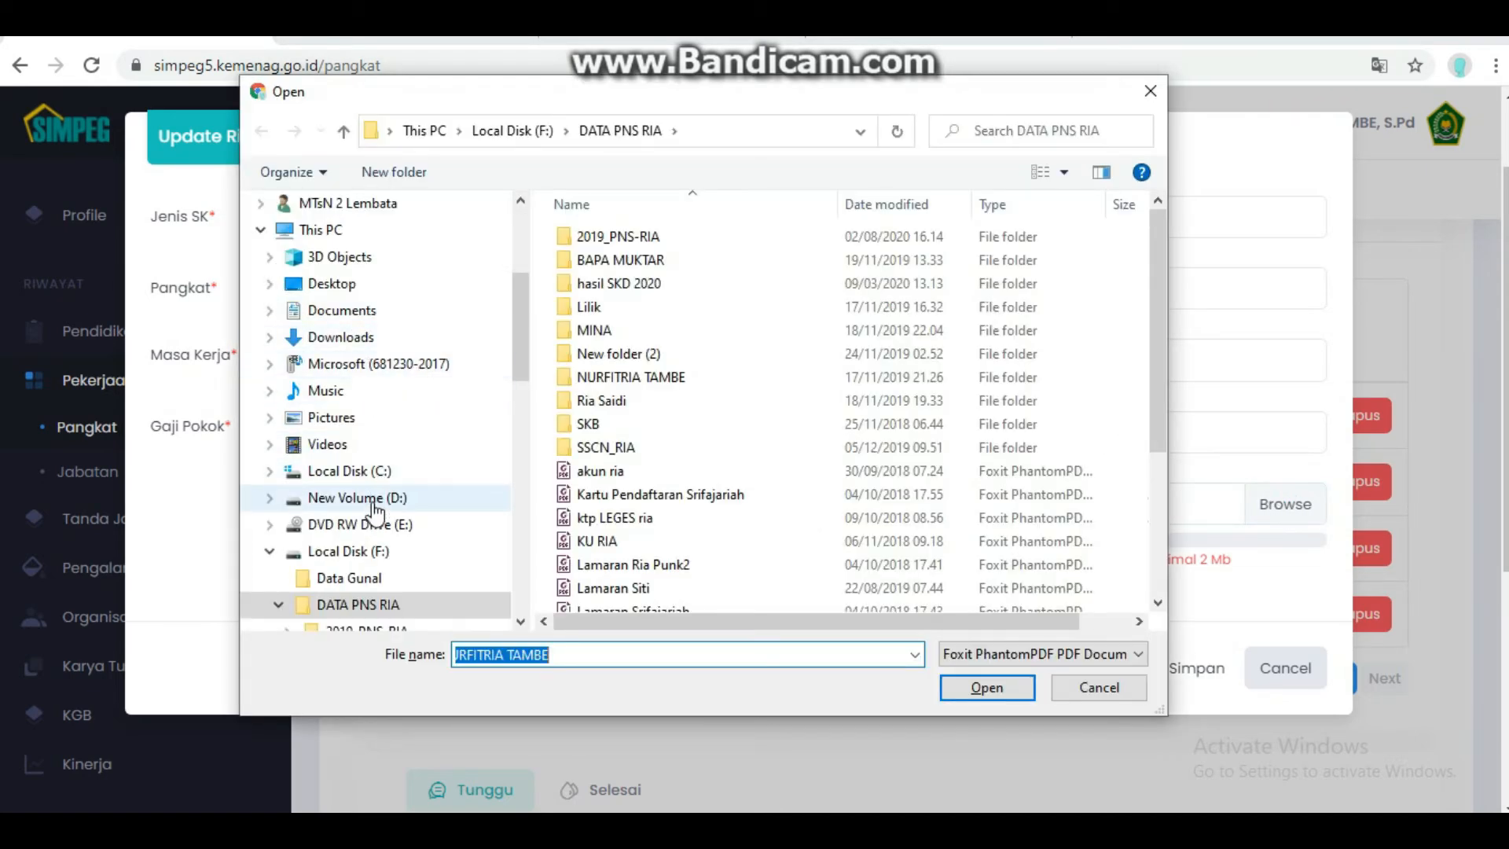
{"action": "left_click", "coordinate": [366, 560]}
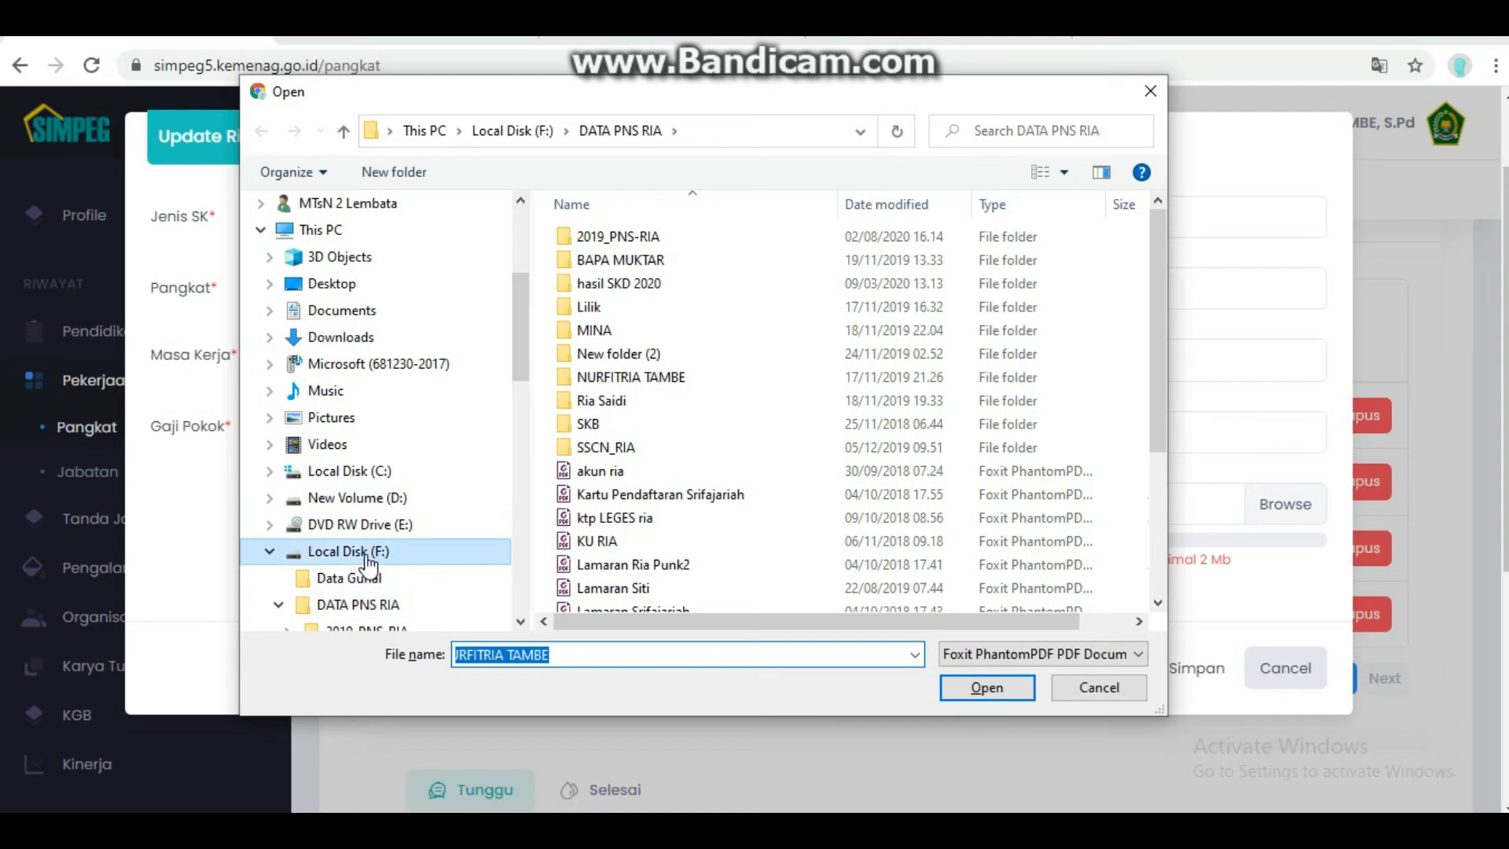
{"action": "double_click", "coordinate": [892, 257]}
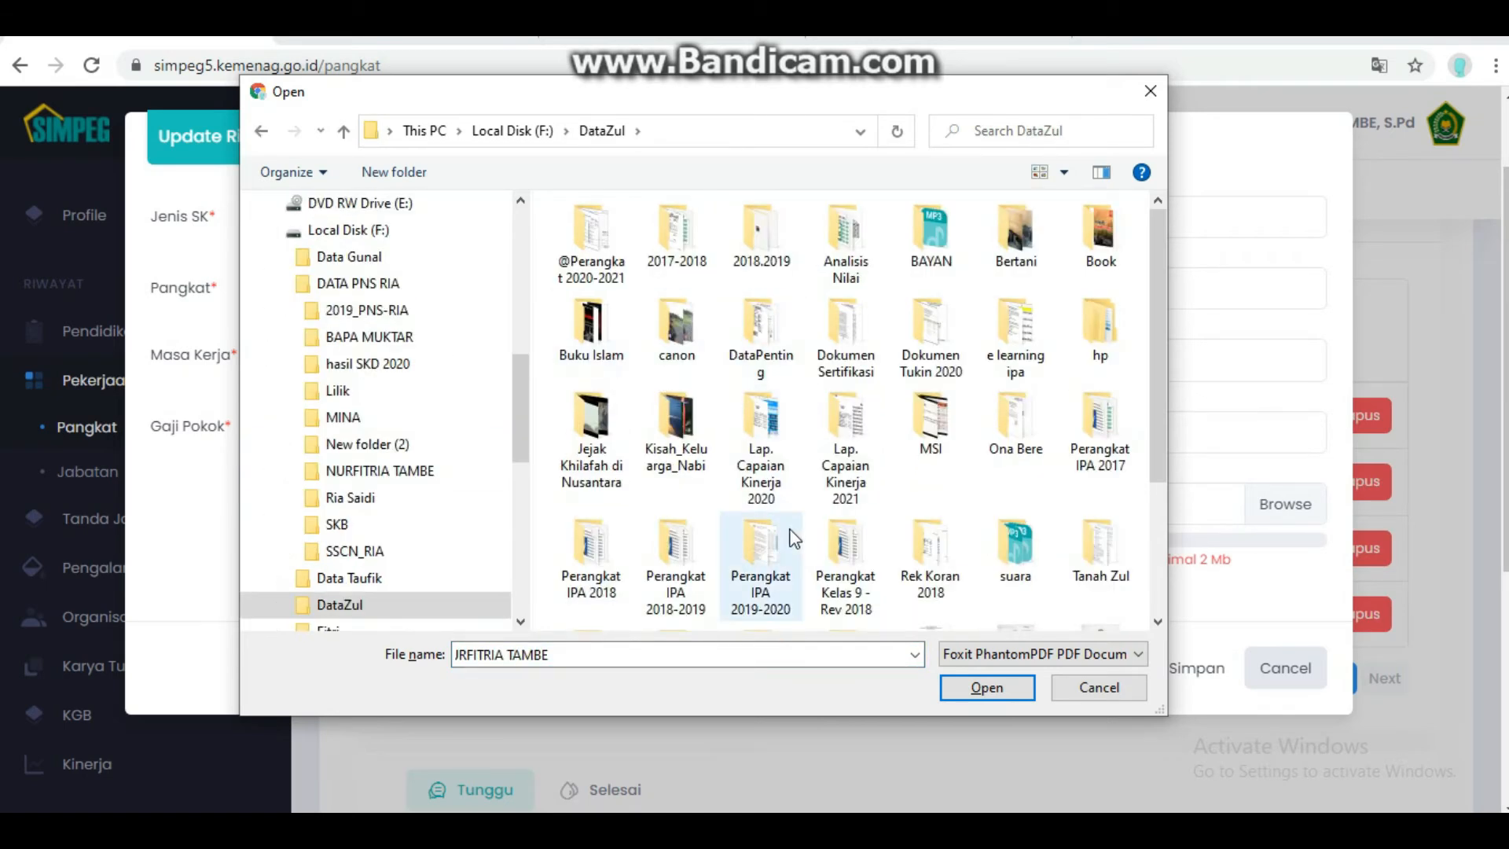
{"action": "left_click", "coordinate": [776, 337]}
{"action": "double_click", "coordinate": [775, 336]}
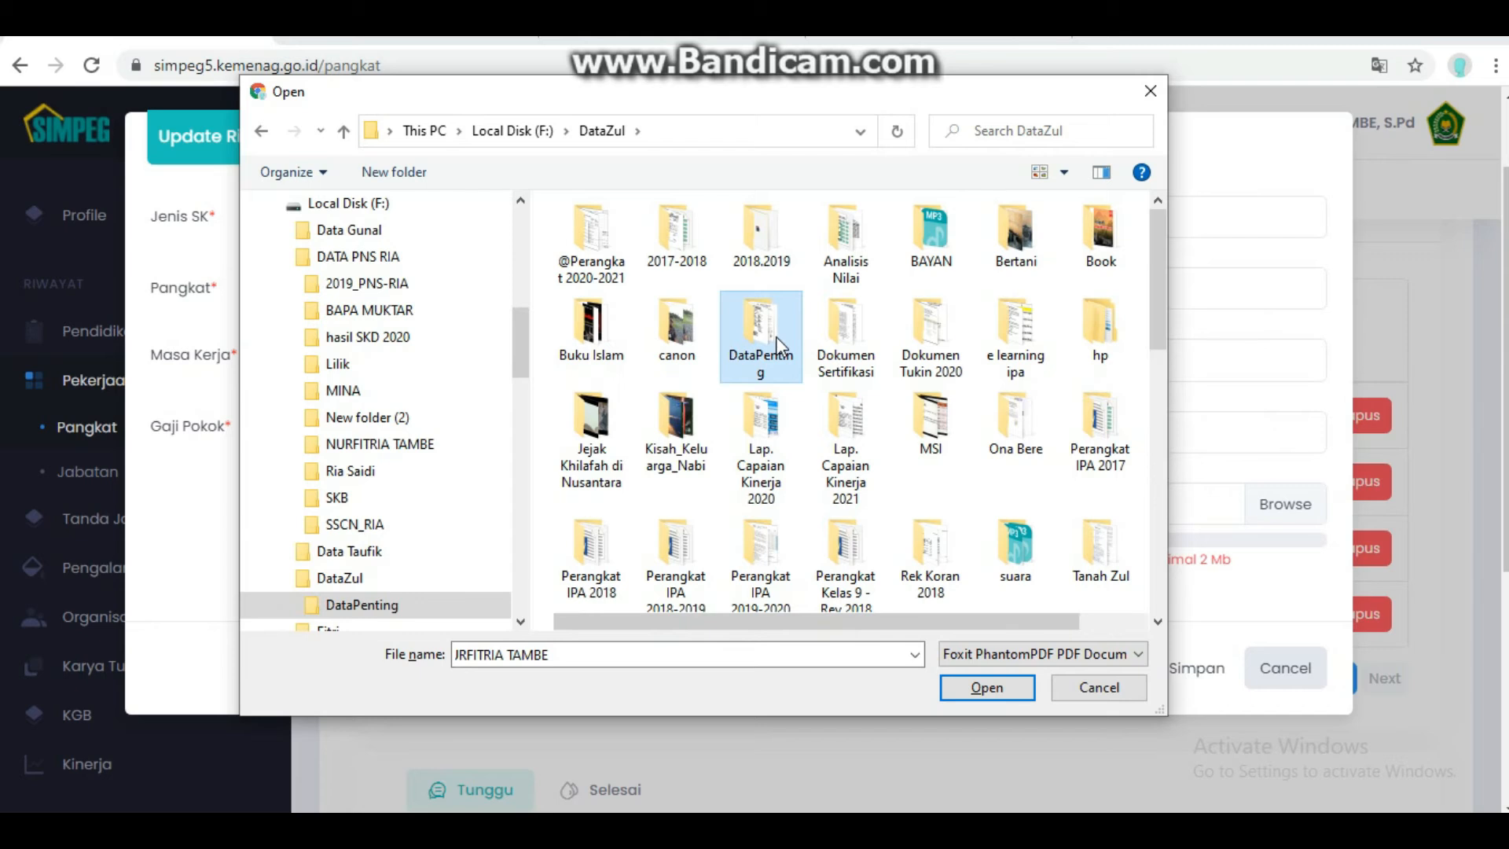
{"action": "double_click", "coordinate": [634, 402]}
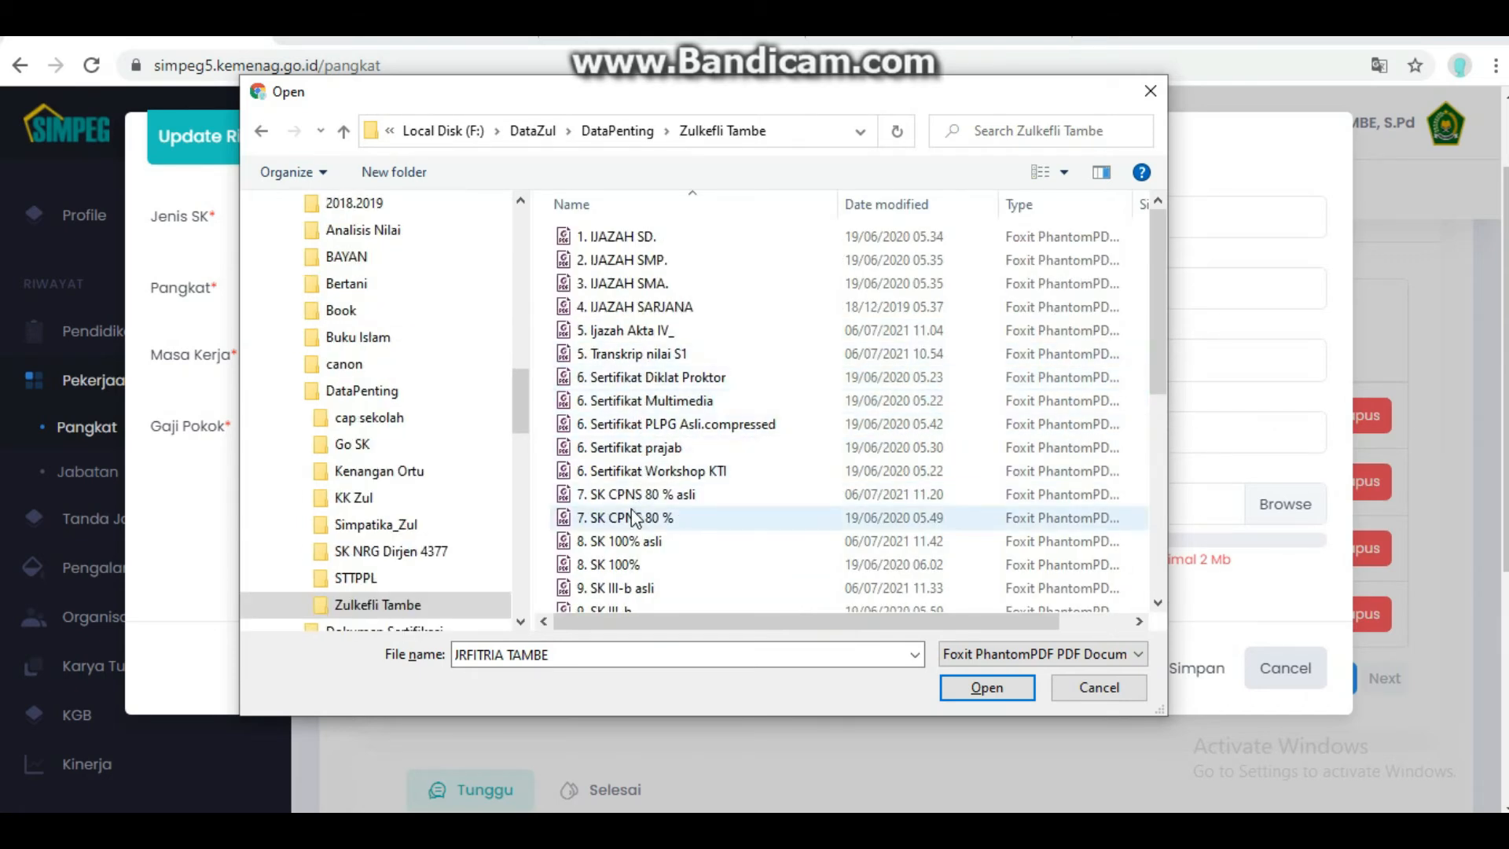
{"action": "left_click", "coordinate": [629, 496]}
{"action": "double_click", "coordinate": [628, 497]}
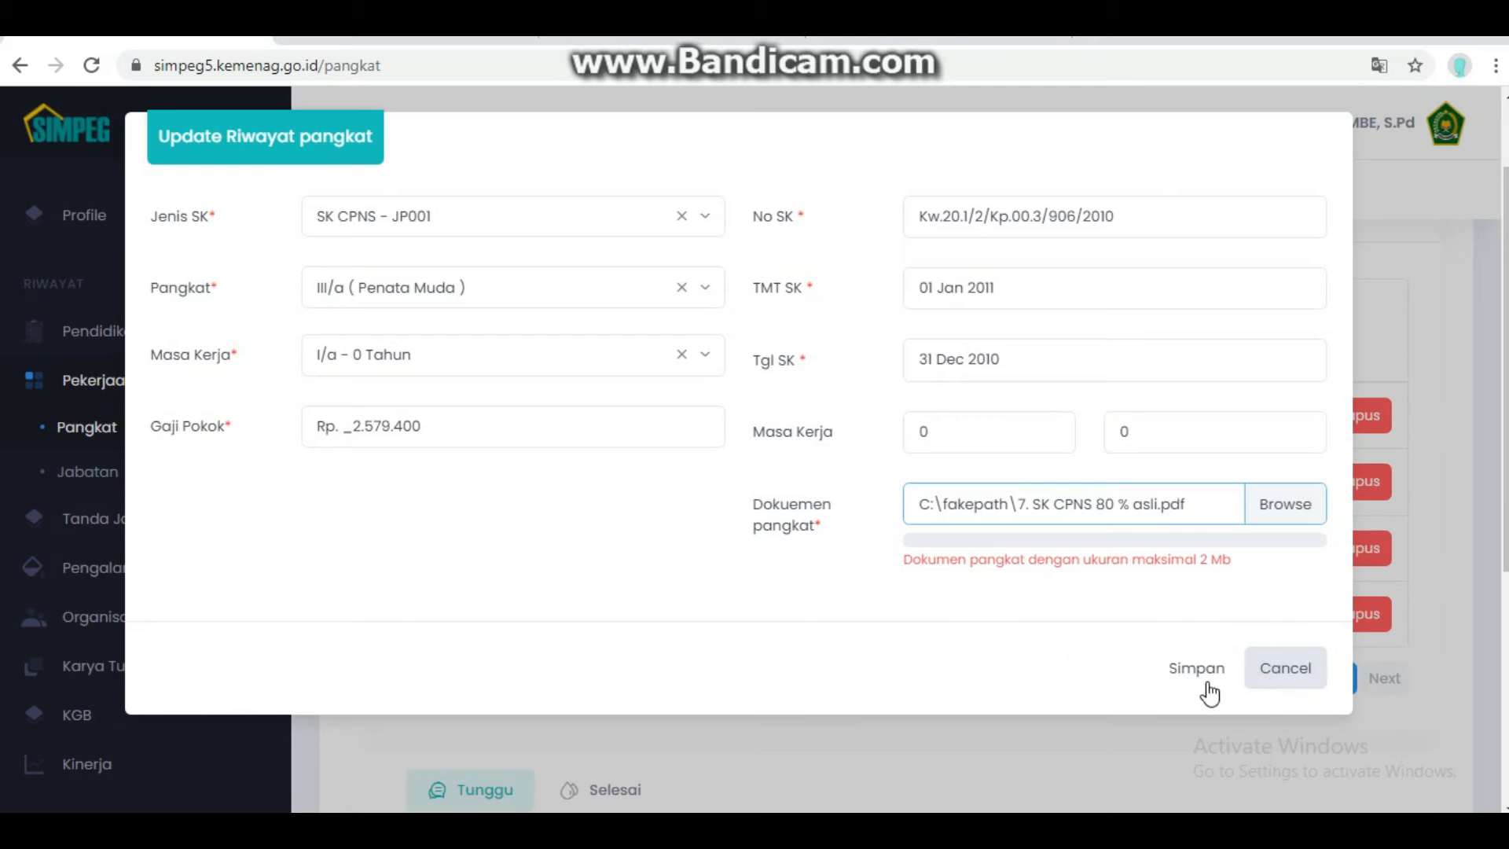
{"action": "left_click", "coordinate": [1280, 682]}
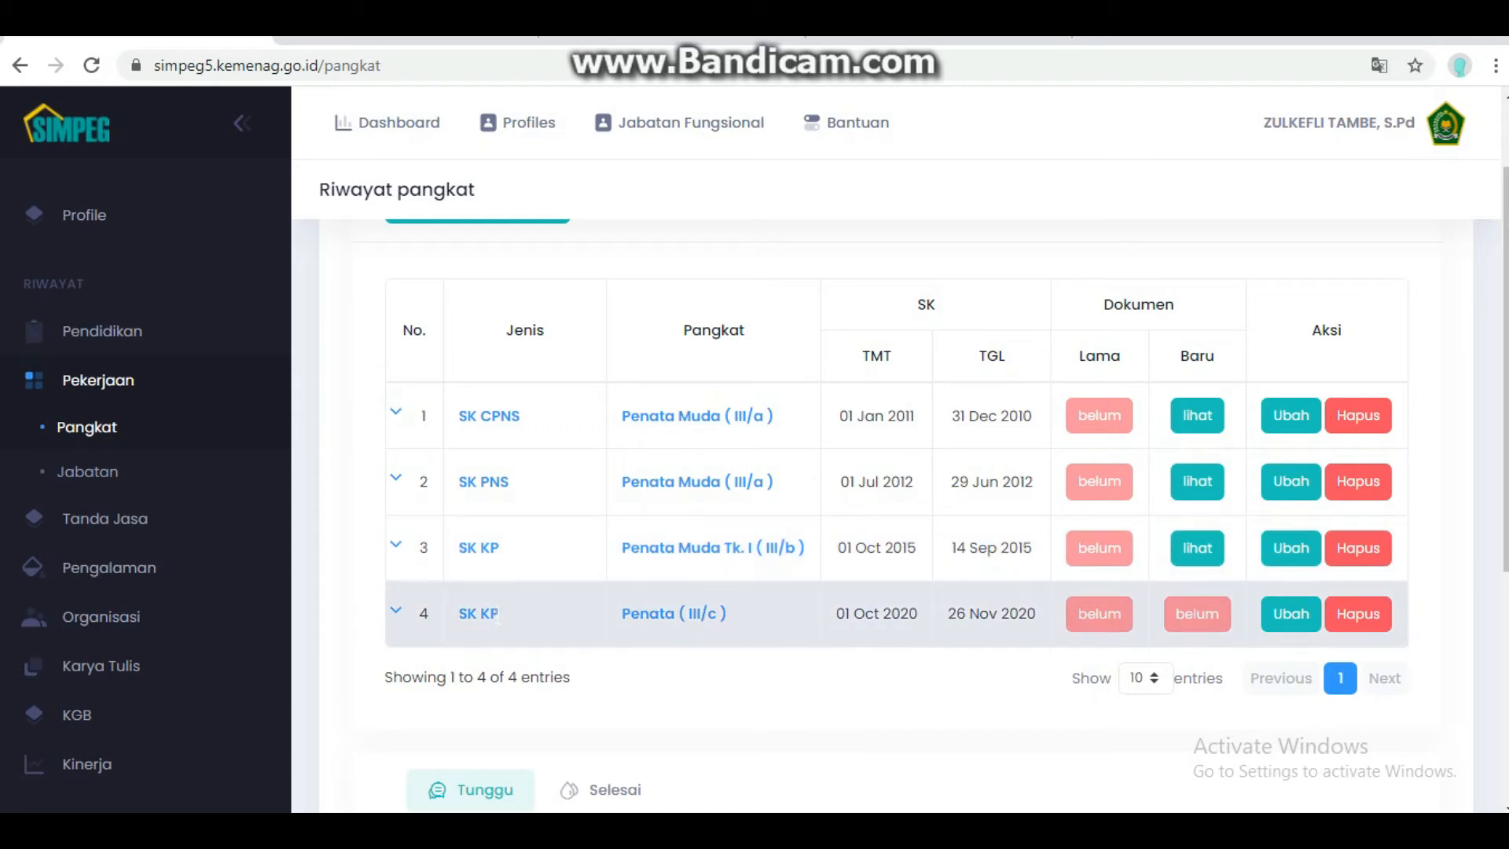
{"action": "left_click", "coordinate": [95, 470]}
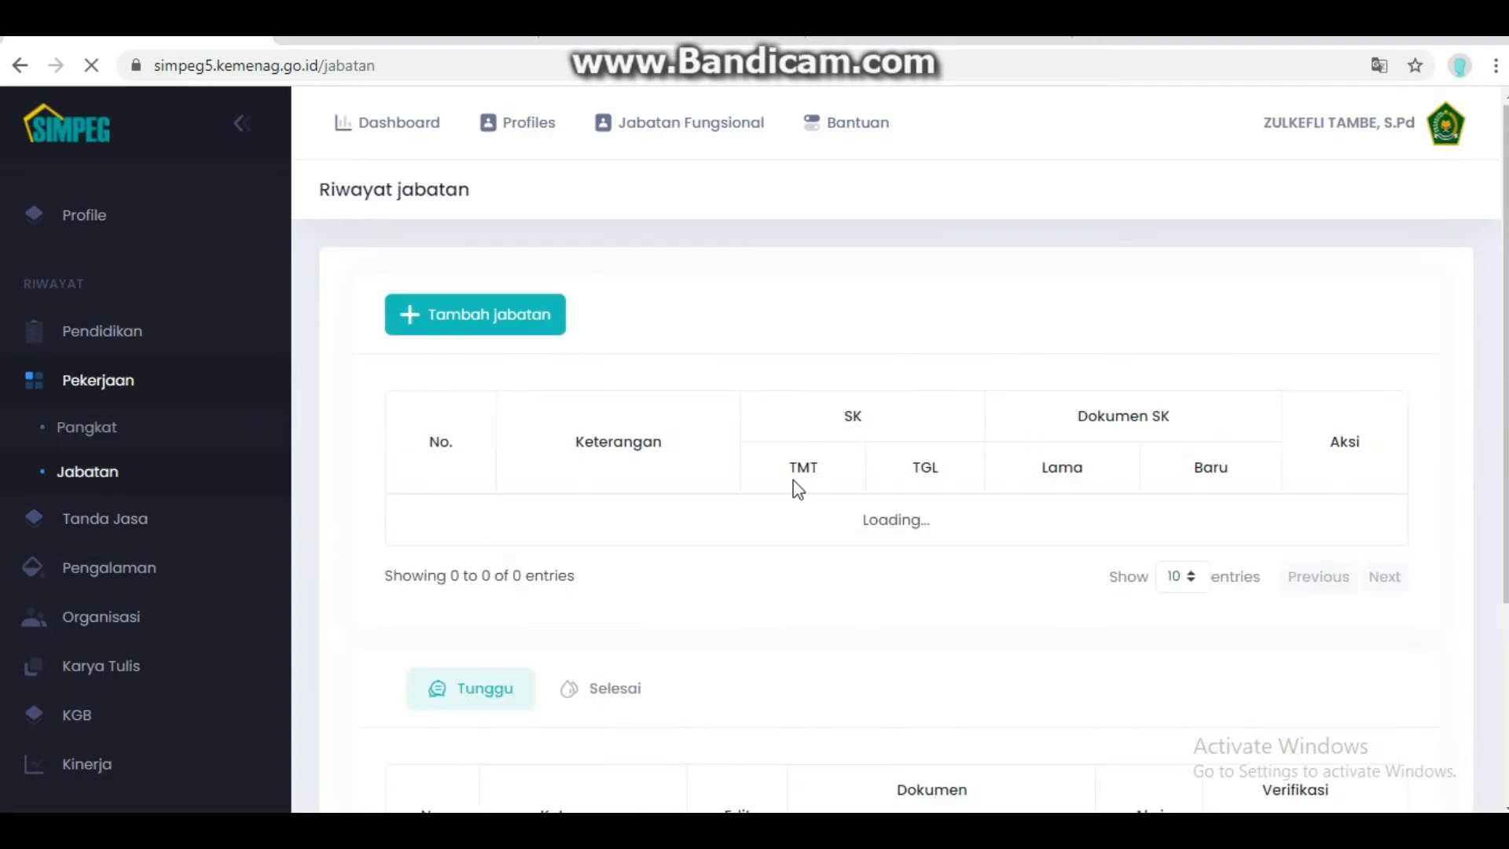
- Review the first Riwayat jabatan record's edit form and cancel without saving
{"action": "scroll", "coordinate": [668, 533], "scroll_direction": "down", "scroll_amount": 1}
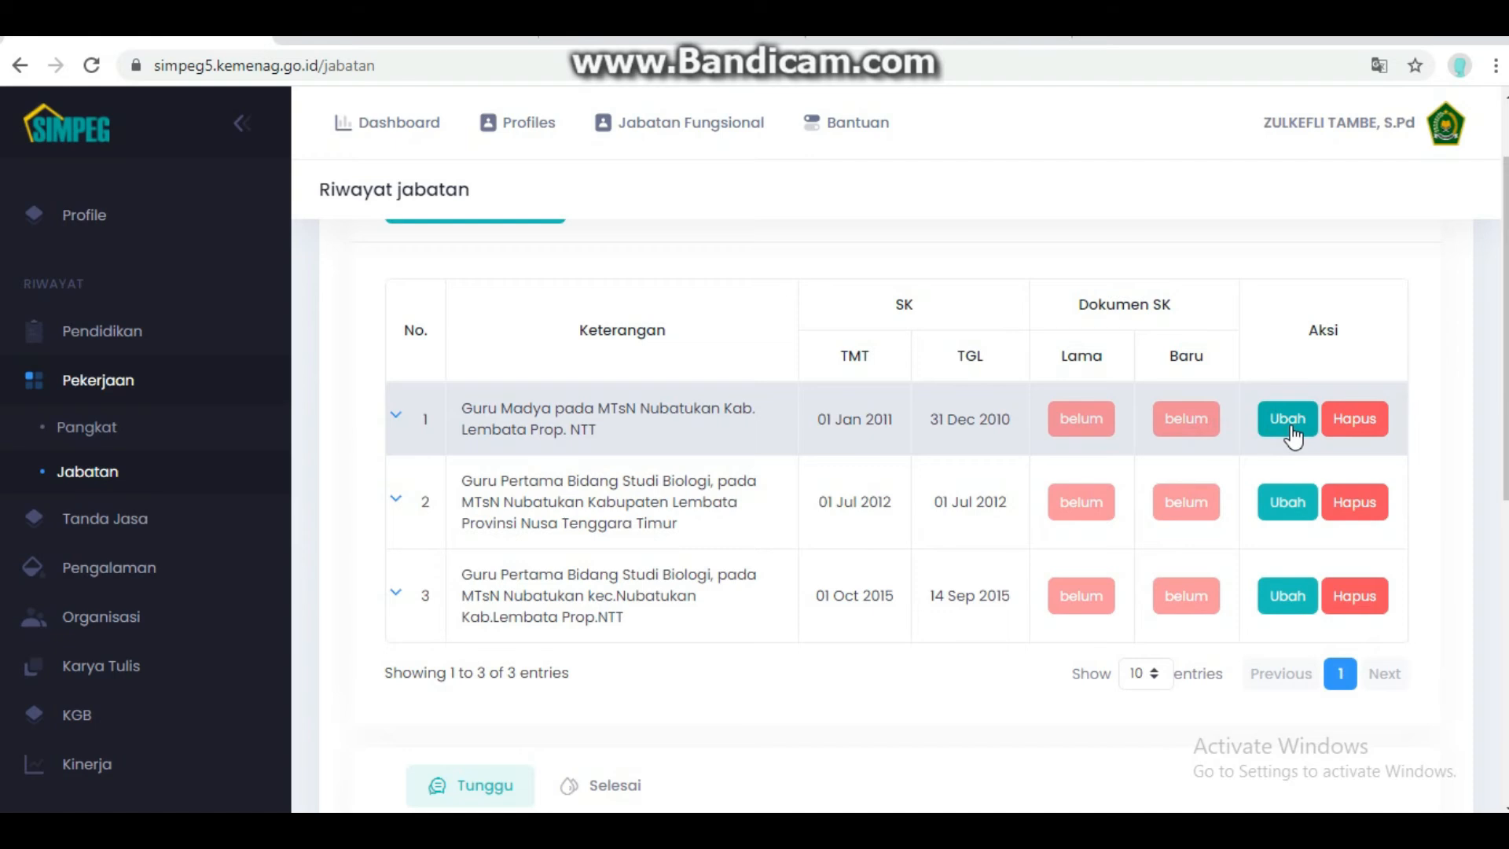
{"action": "left_click", "coordinate": [1291, 428]}
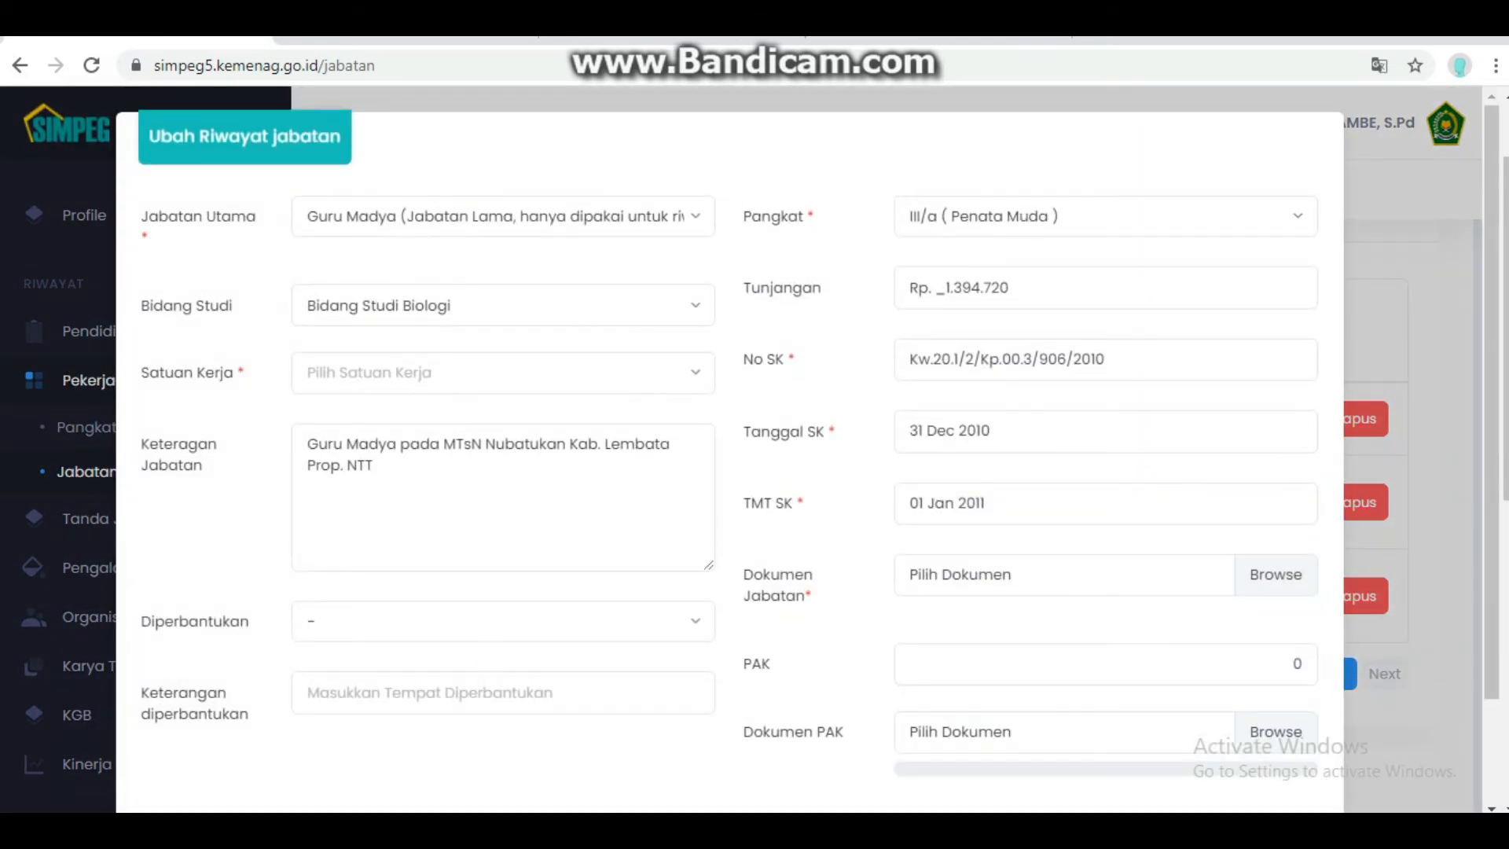
{"action": "mouse_move", "coordinate": [1045, 739]}
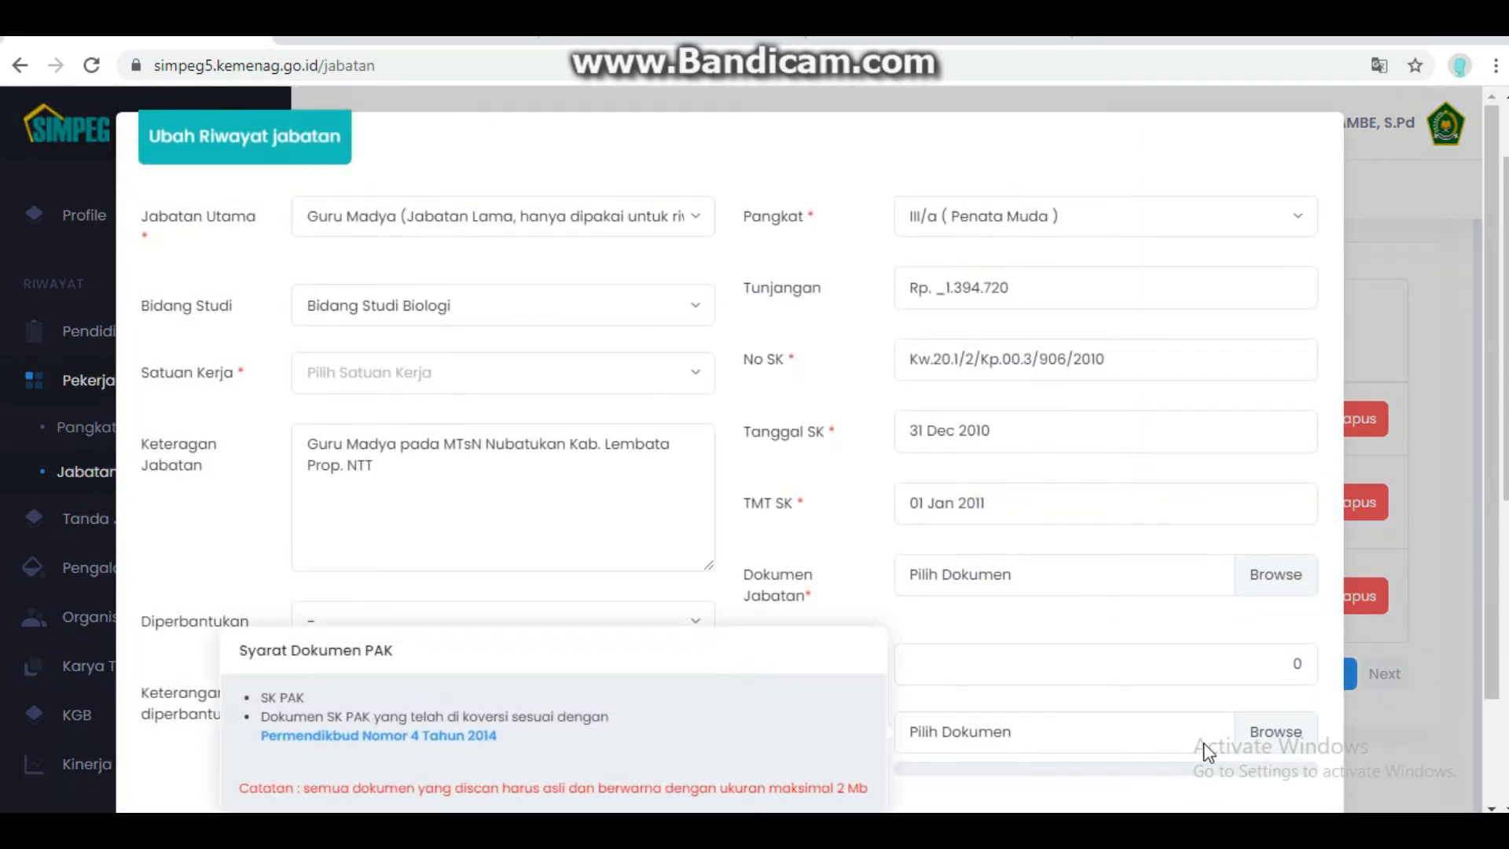
{"action": "scroll", "coordinate": [1261, 732], "scroll_direction": "down", "scroll_amount": 2}
{"action": "left_click", "coordinate": [1262, 757]}
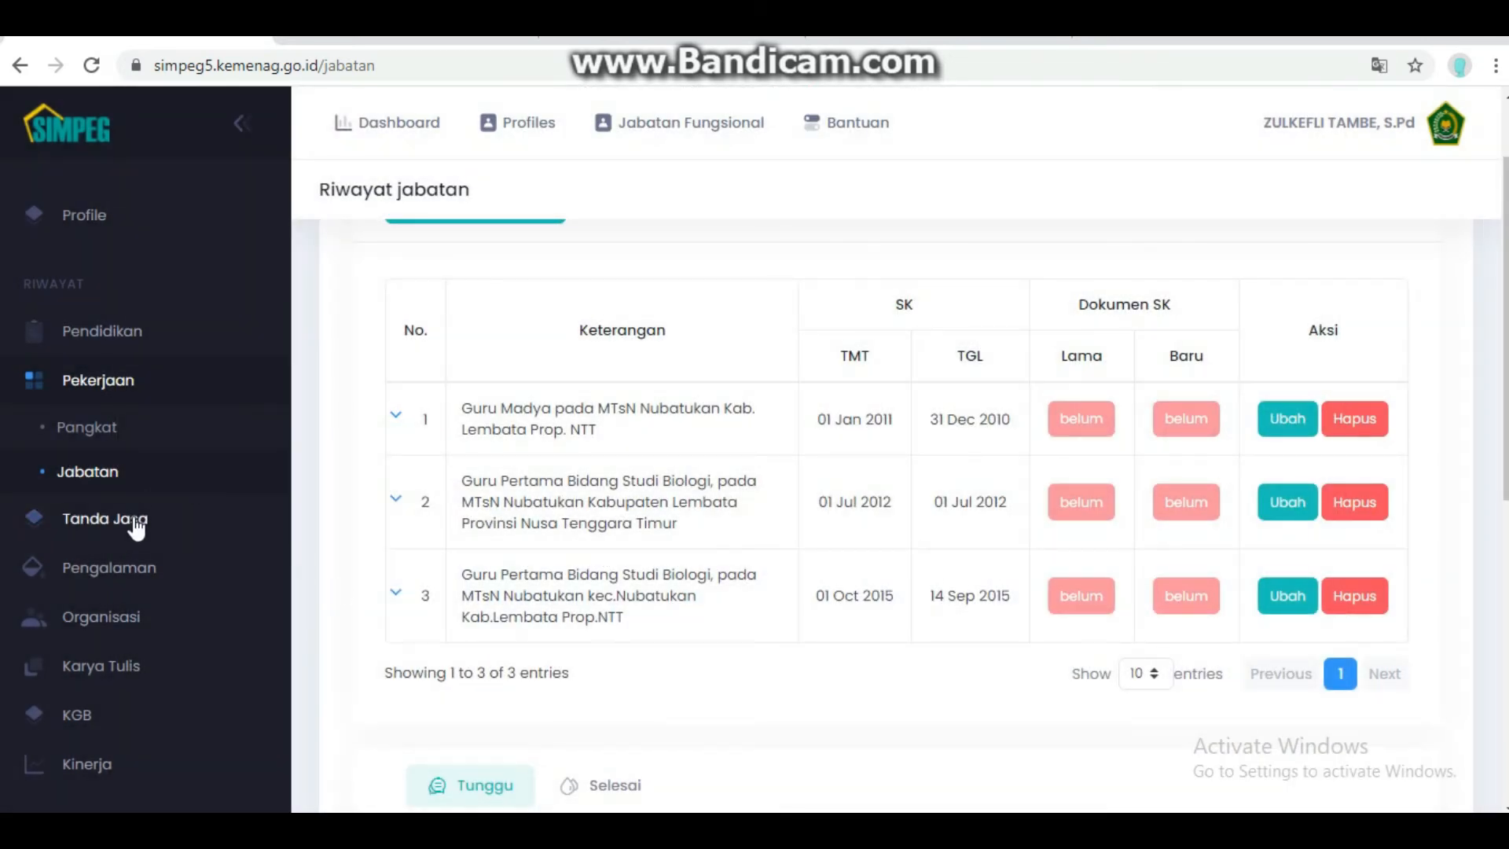
- Check the Tanda Jasa, Pengalaman and empty Organisasi history pages in turn
{"action": "left_click", "coordinate": [114, 527]}
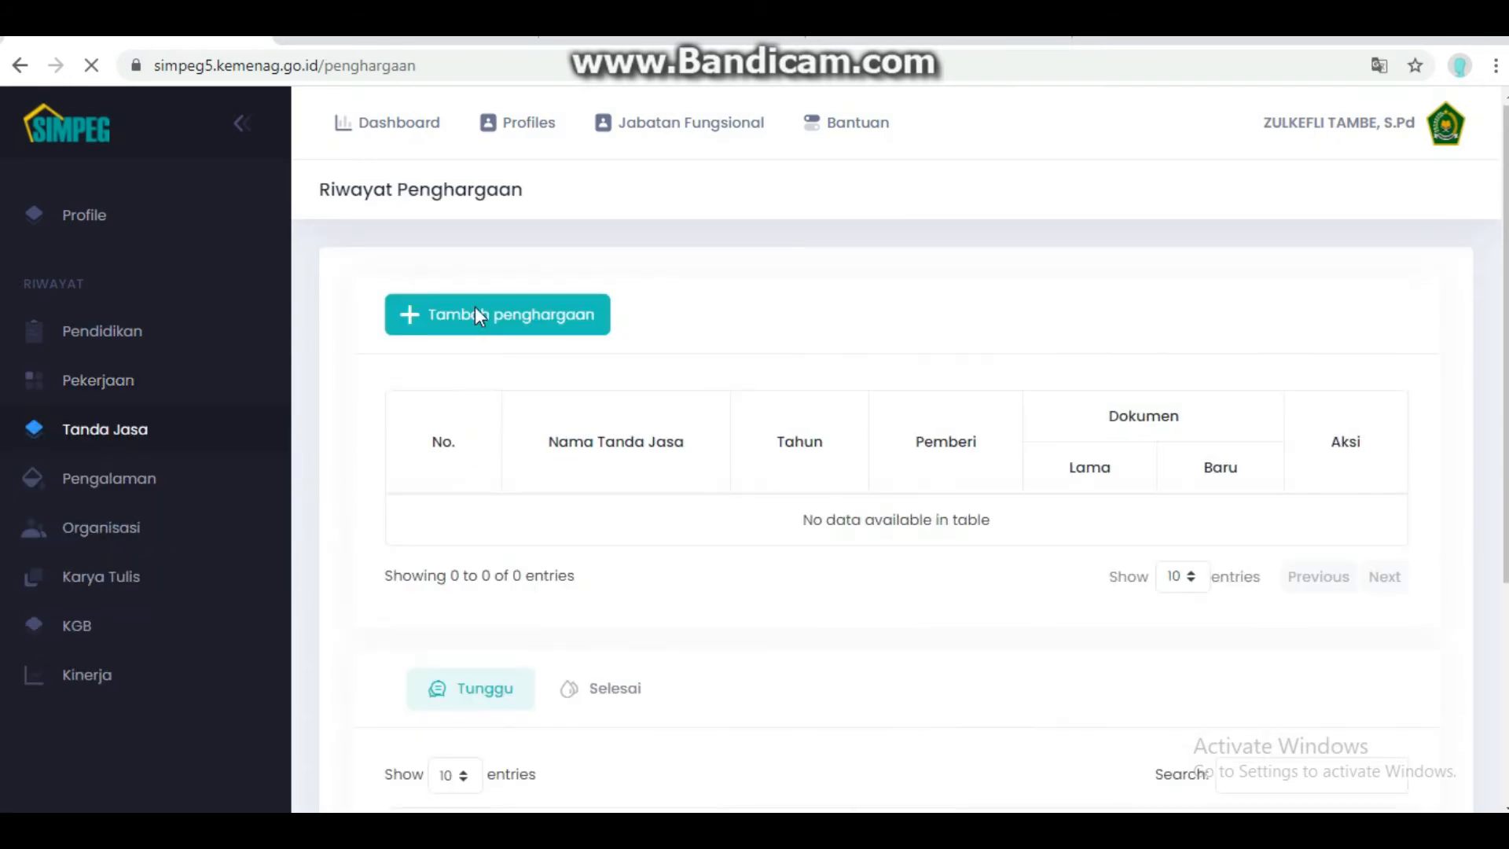
{"action": "left_click", "coordinate": [128, 485]}
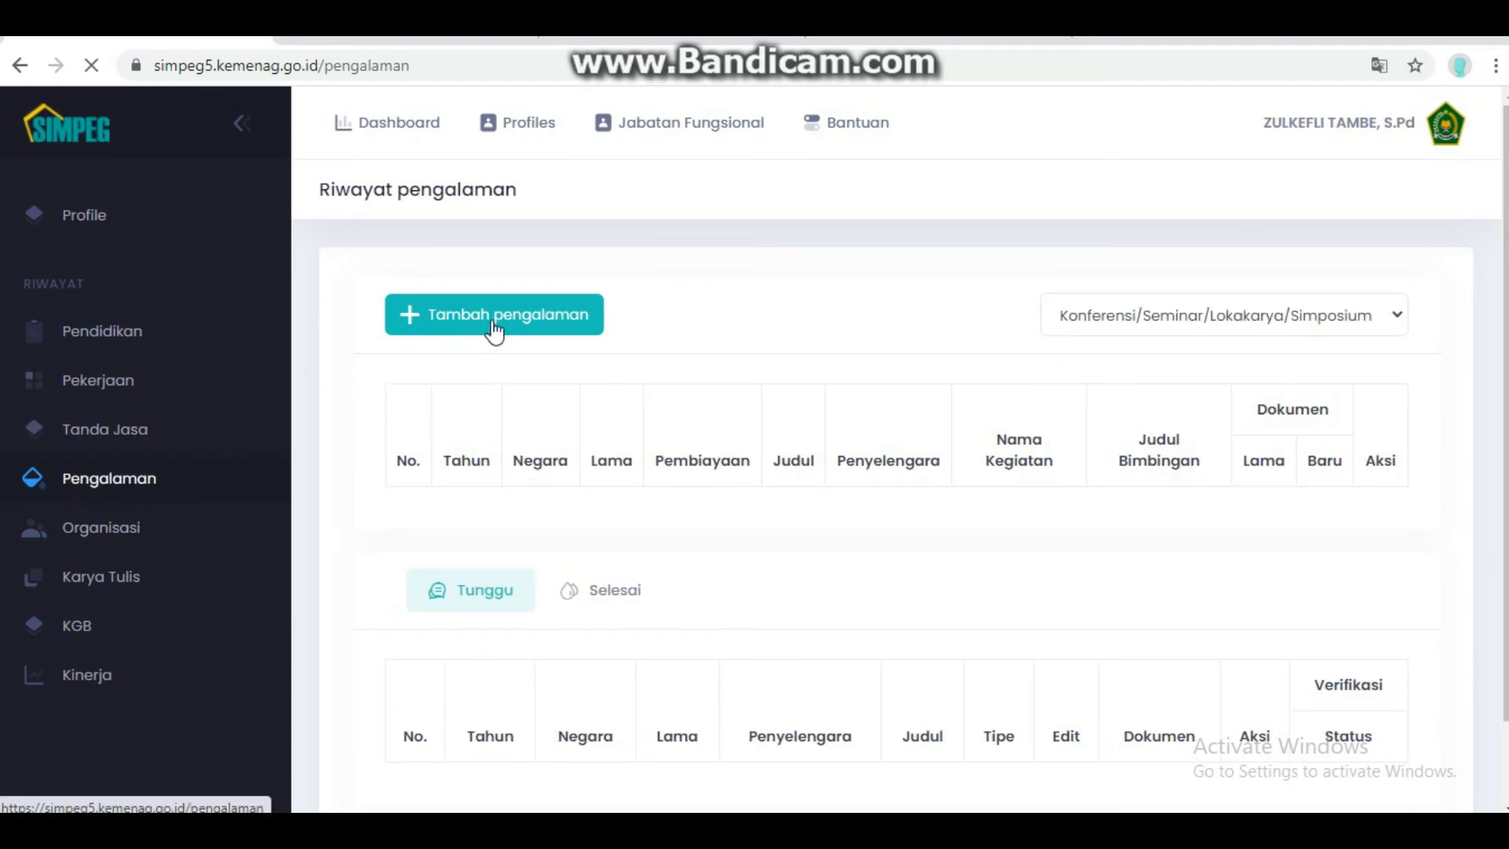
{"action": "left_click", "coordinate": [118, 528]}
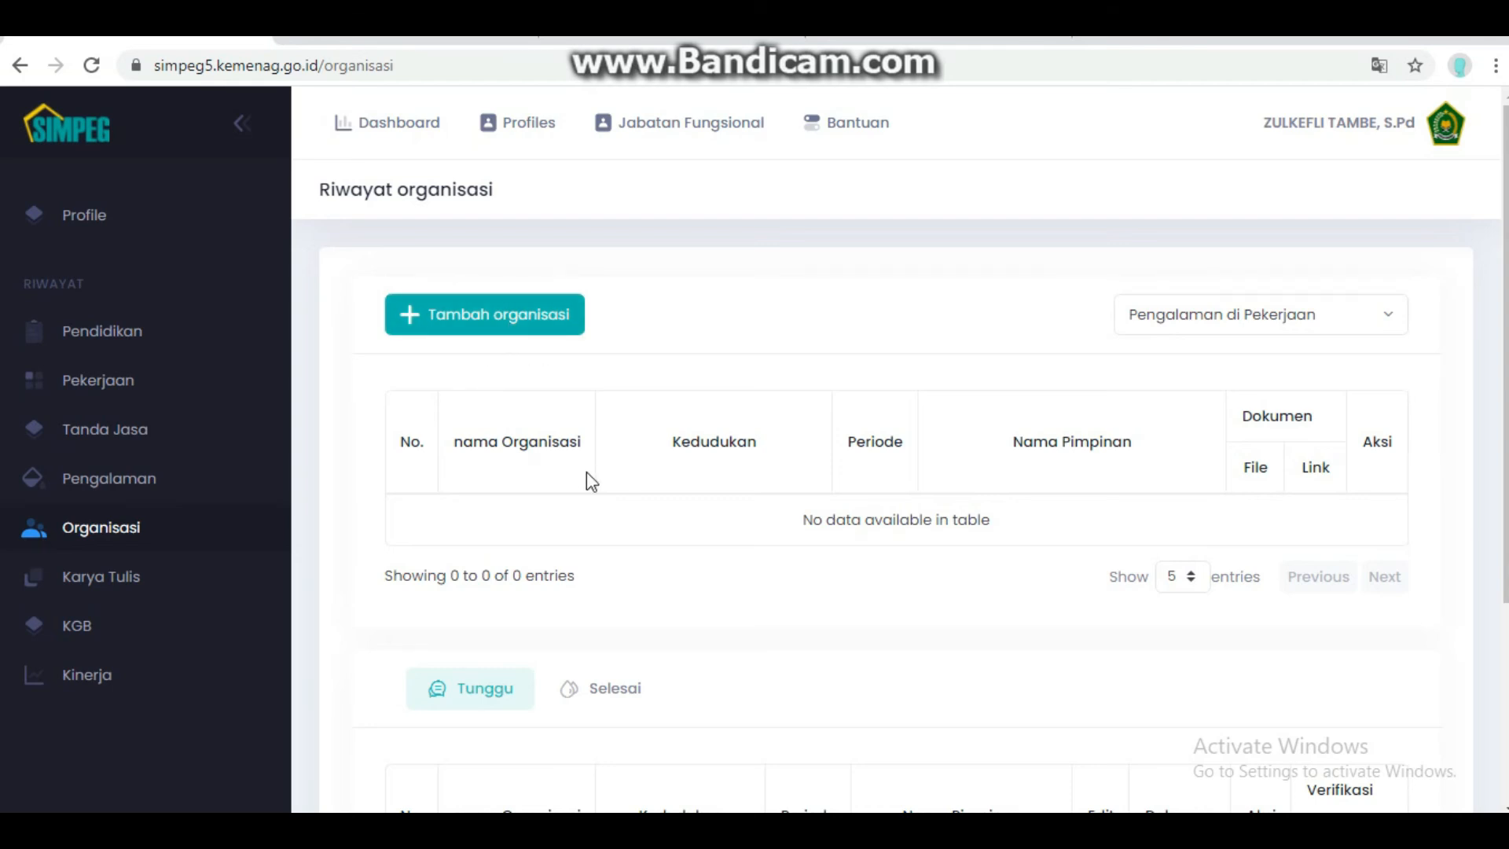
{"action": "scroll", "coordinate": [425, 614], "scroll_direction": "down", "scroll_amount": 4}
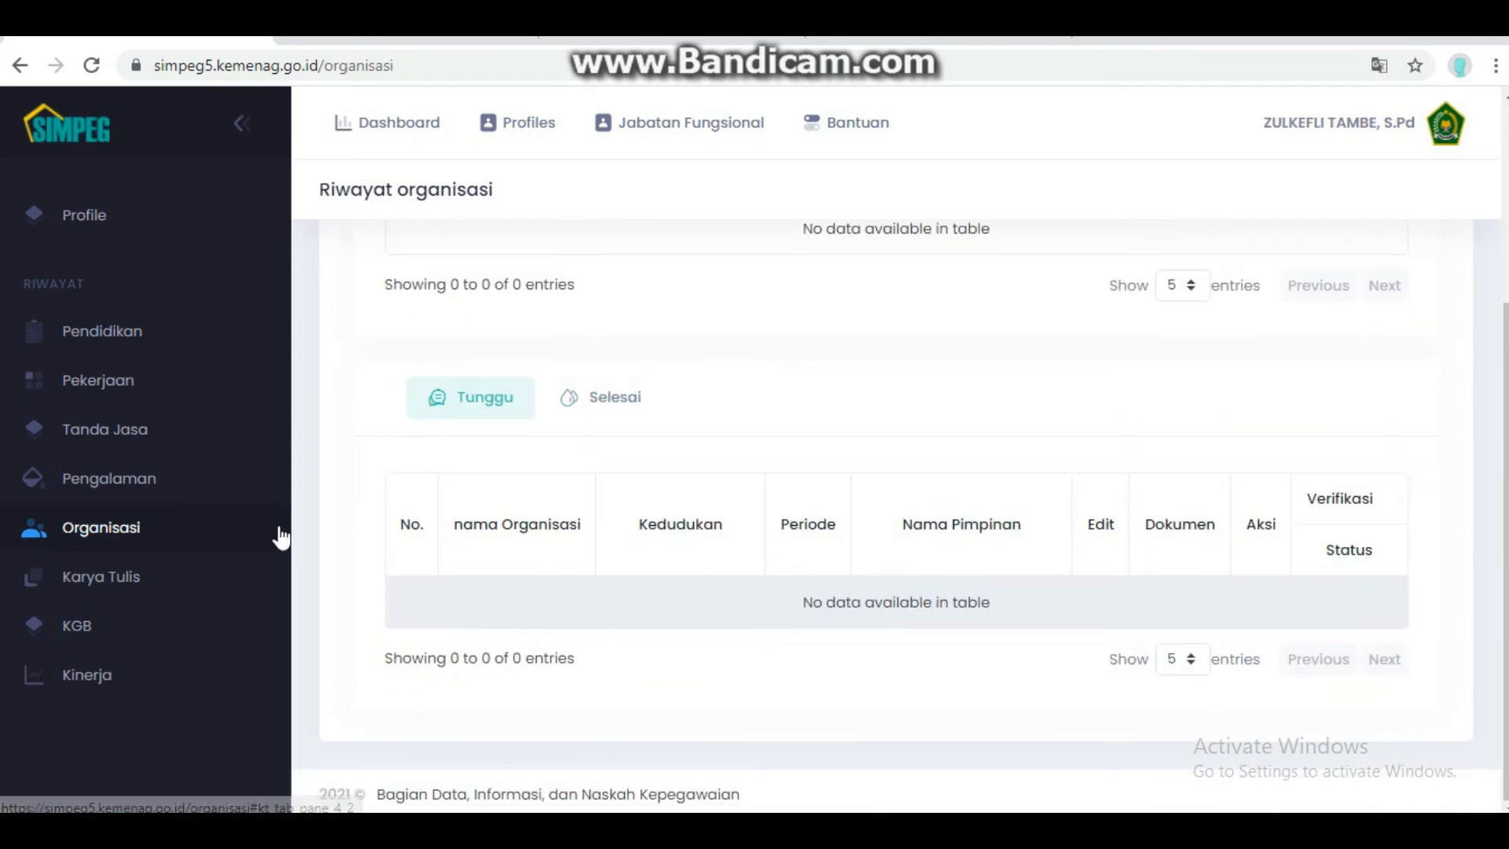
{"action": "left_click", "coordinate": [93, 581]}
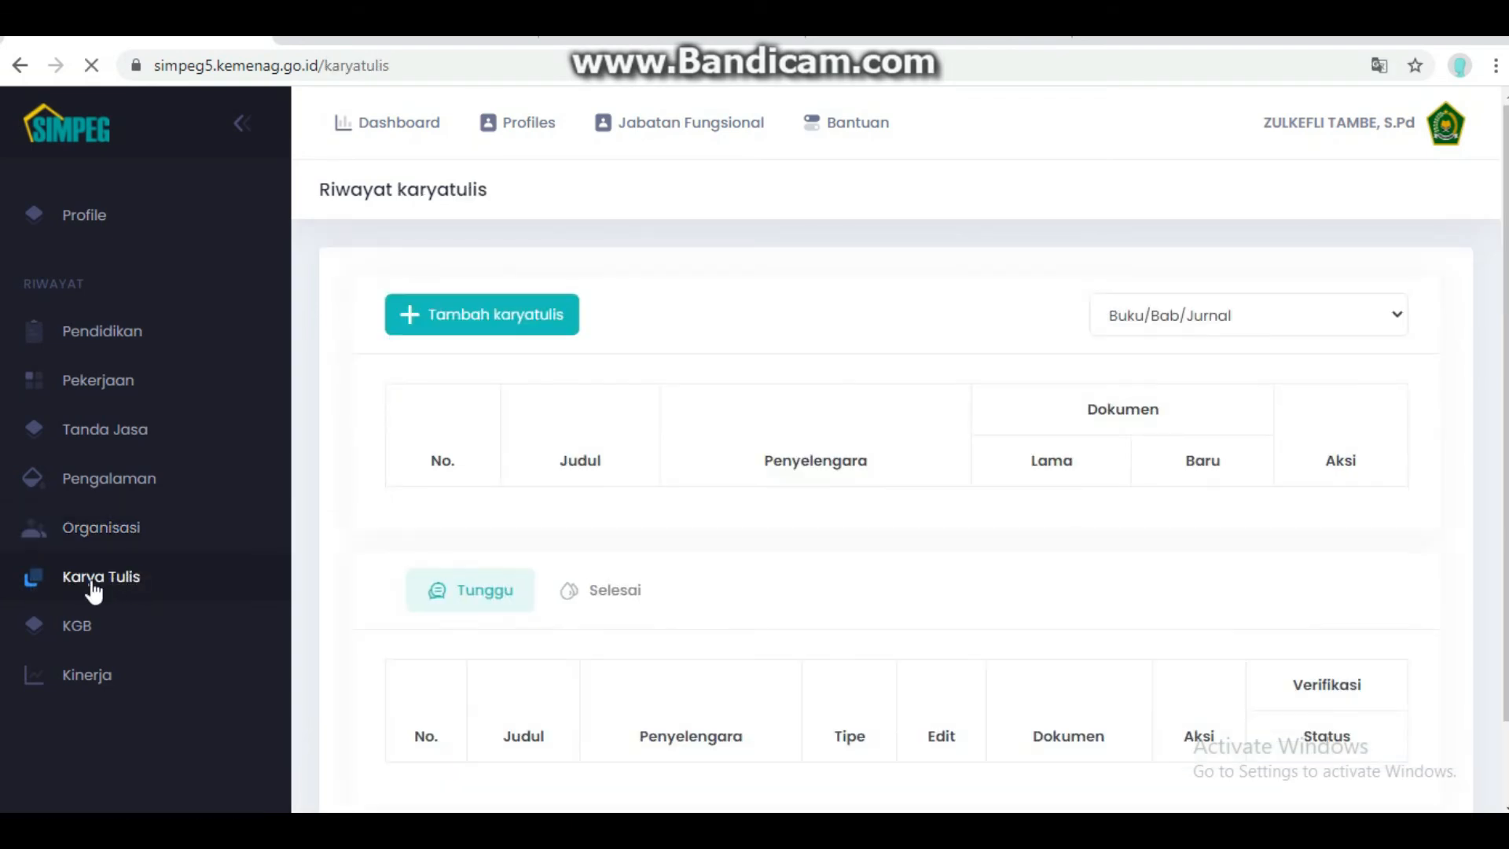
- Read through the 41-page PTK document of the pending (TUNGGU) Karya Tulis record, then return to the list
{"action": "scroll", "coordinate": [626, 438], "scroll_direction": "down", "scroll_amount": 4}
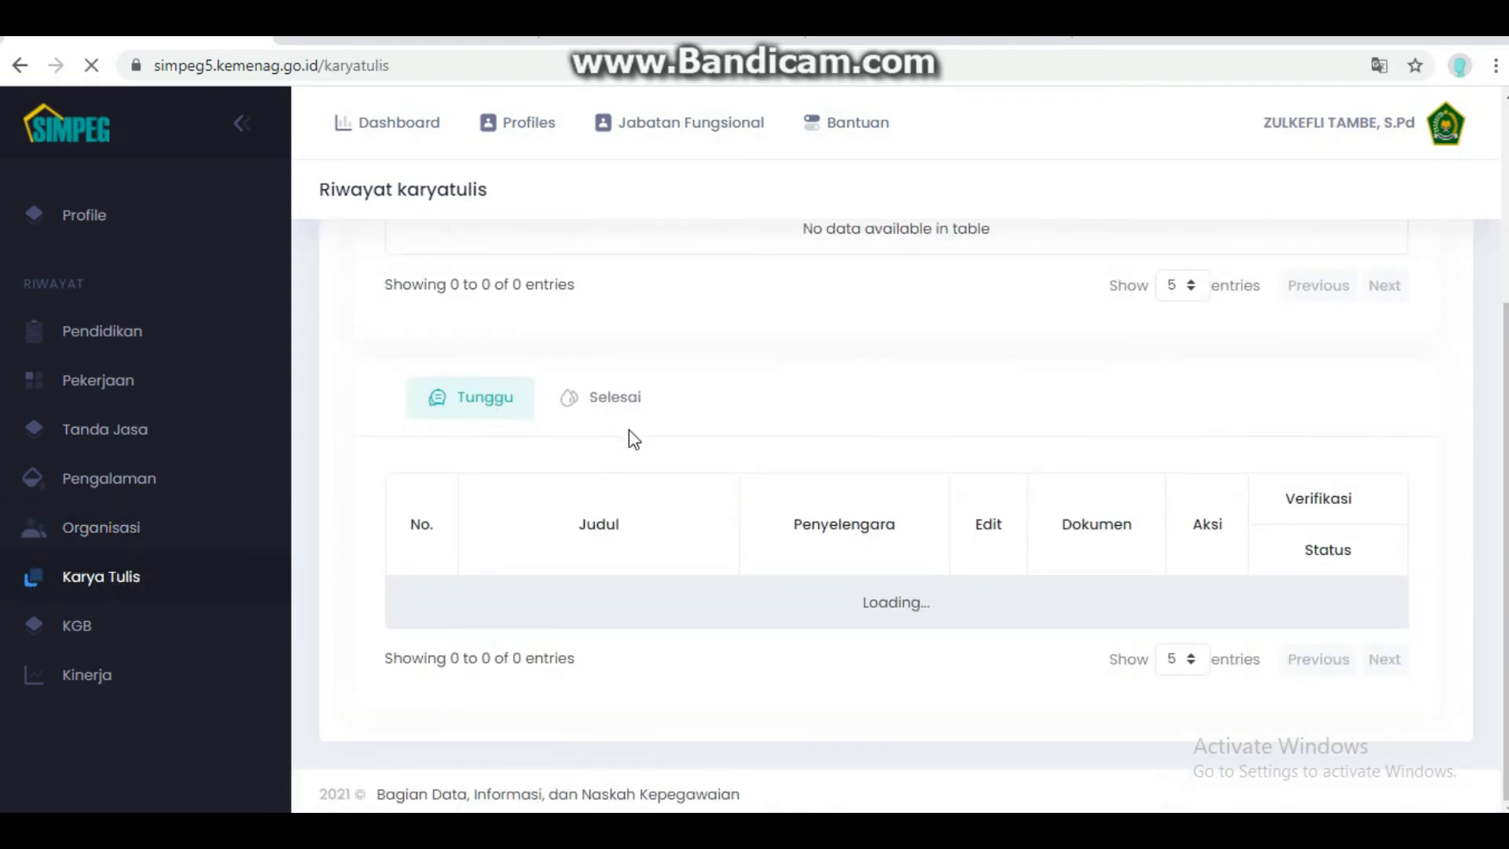
{"action": "scroll", "coordinate": [628, 437], "scroll_direction": "down", "scroll_amount": 1}
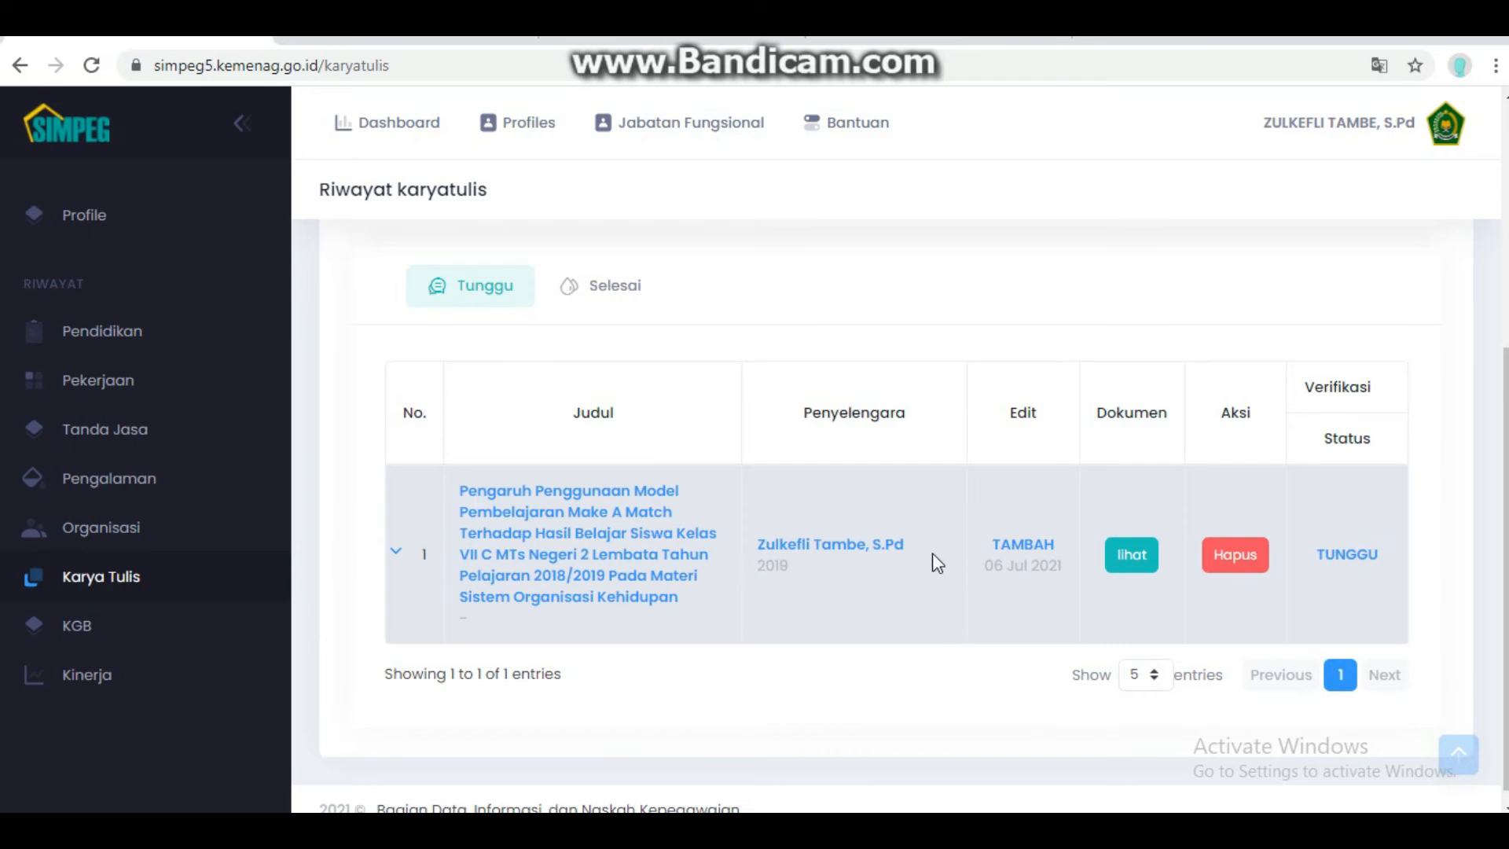
{"action": "left_click", "coordinate": [1126, 562]}
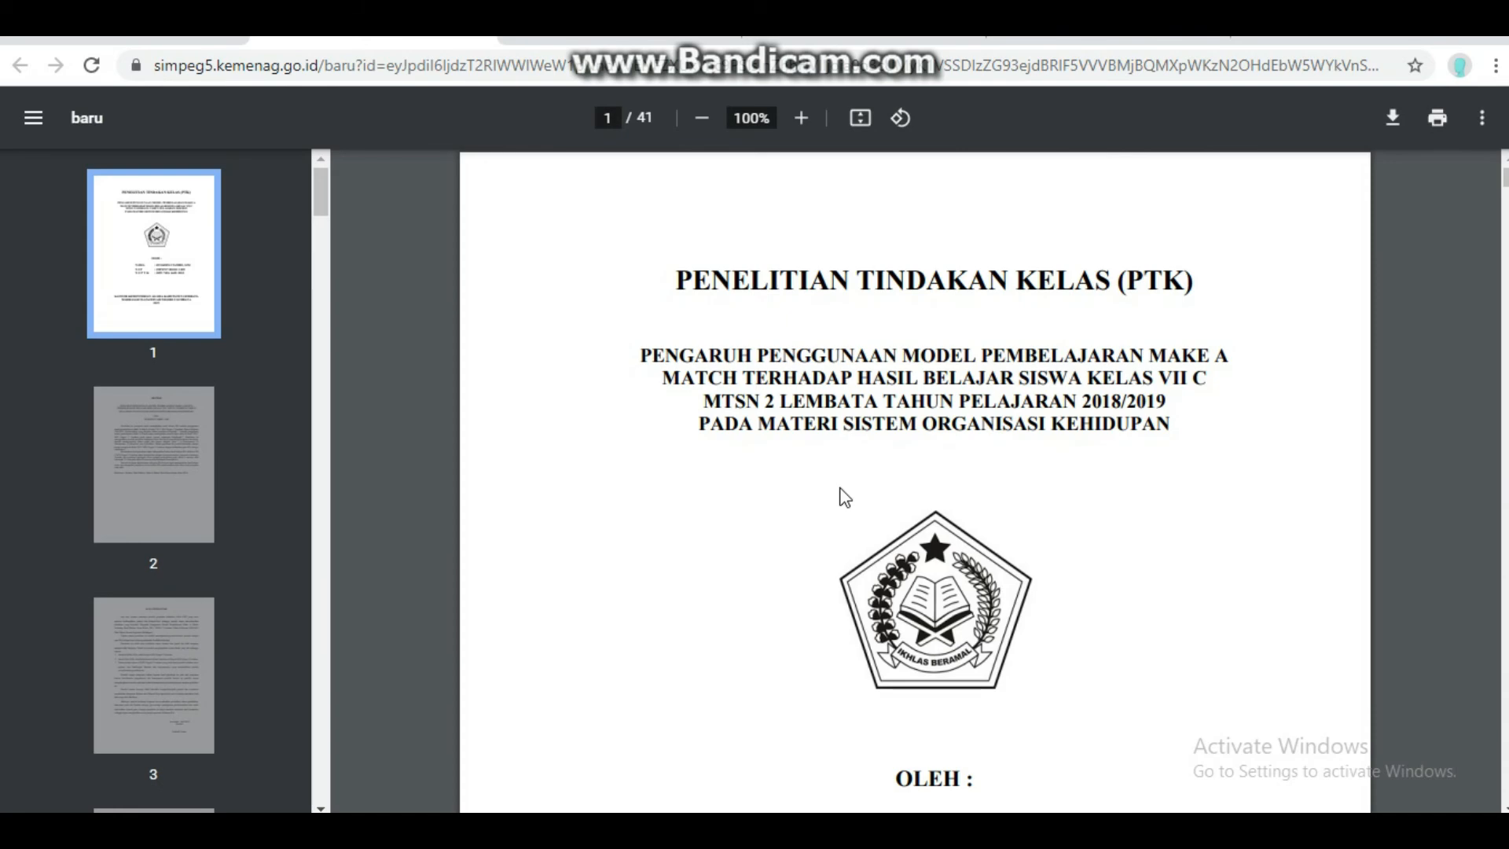
{"action": "scroll", "coordinate": [840, 495], "scroll_direction": "down", "scroll_amount": 4}
{"action": "scroll", "coordinate": [825, 495], "scroll_direction": "down", "scroll_amount": 20}
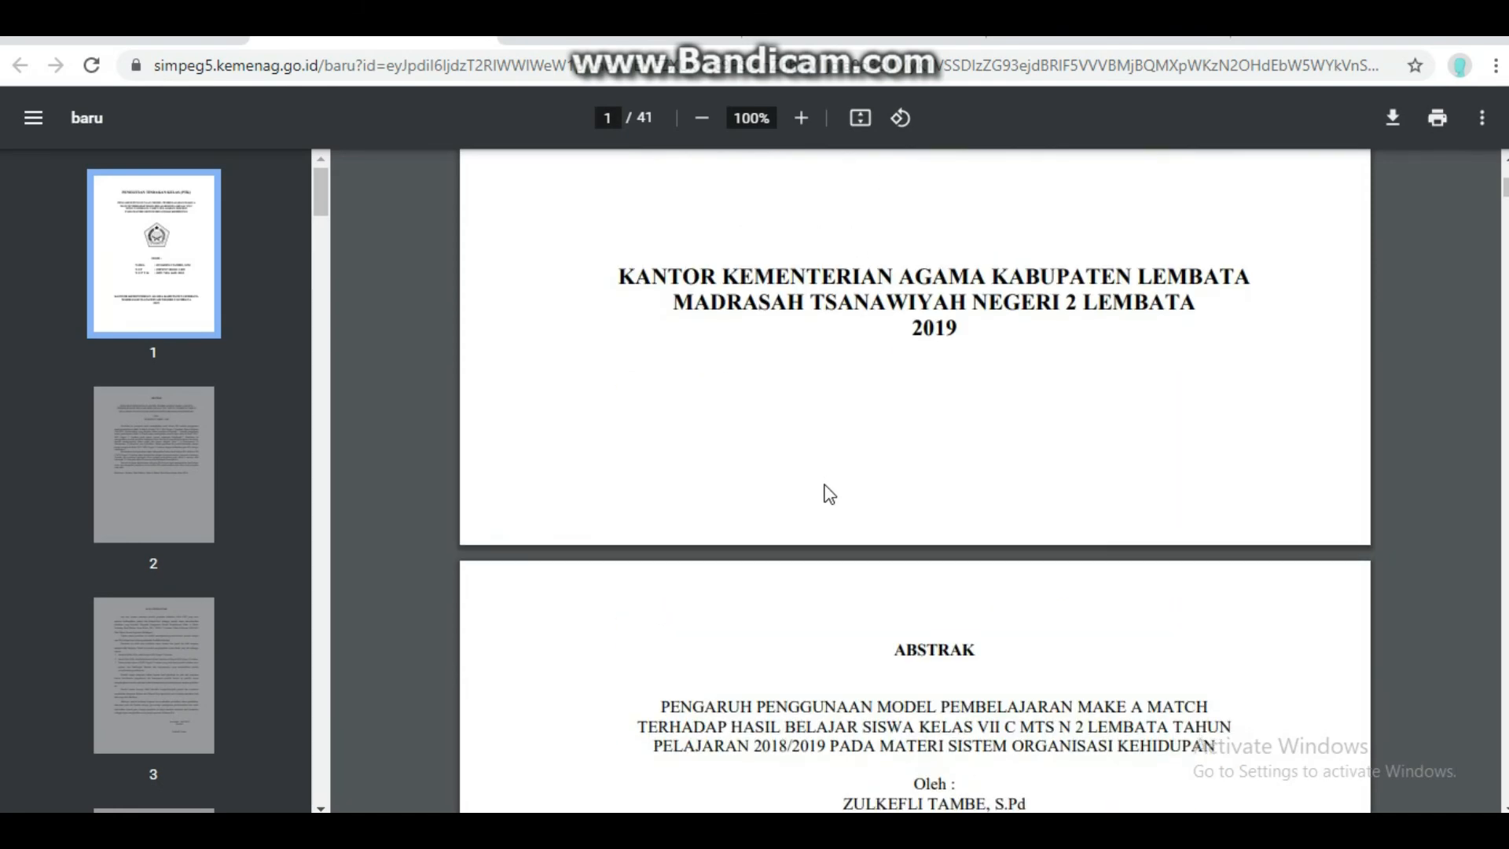
{"action": "scroll", "coordinate": [842, 474], "scroll_direction": "down", "scroll_amount": 20}
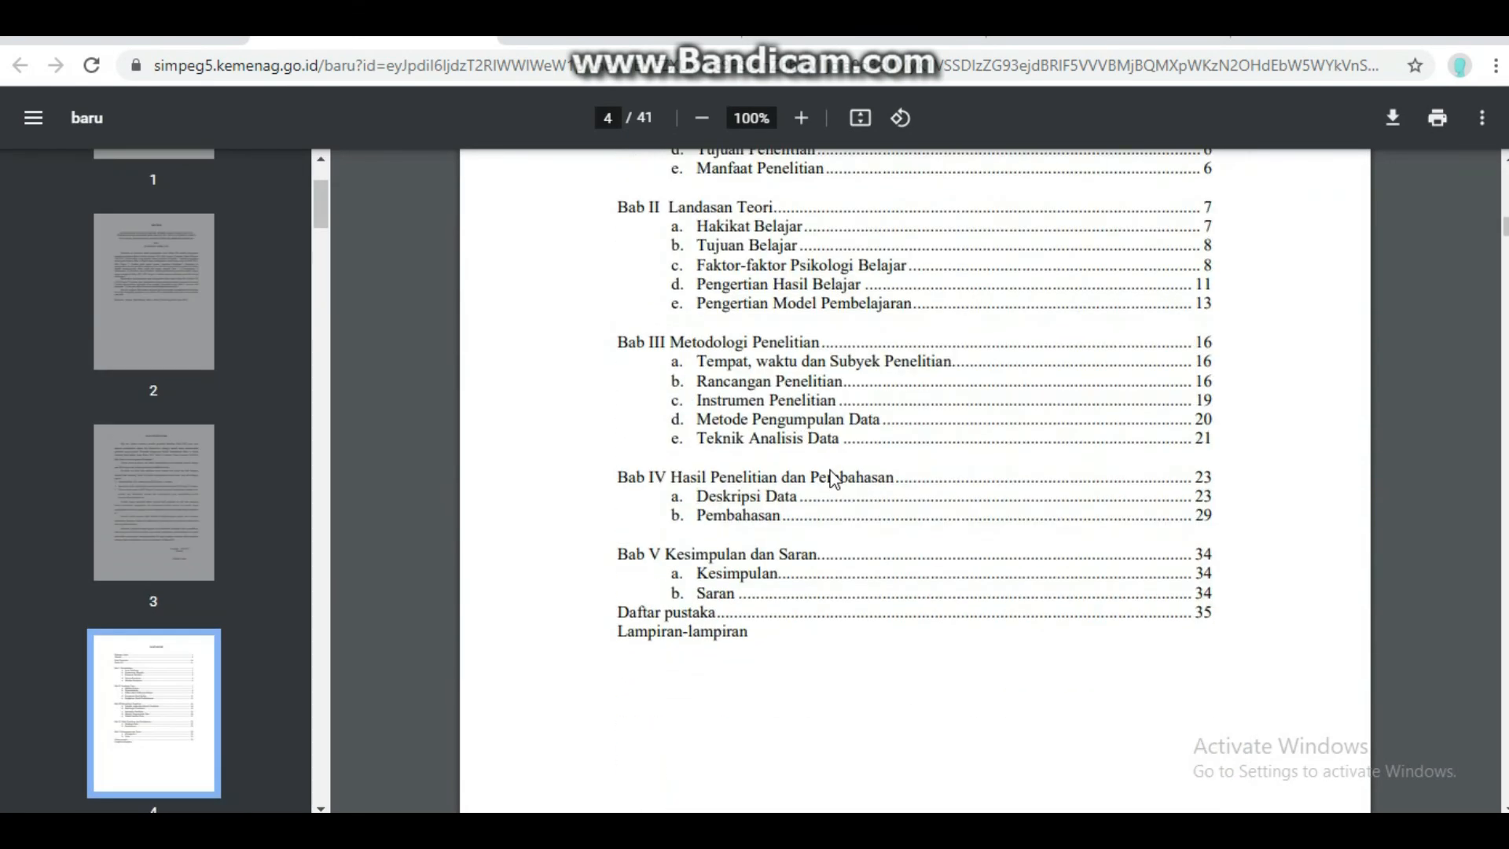
{"action": "scroll", "coordinate": [842, 473], "scroll_direction": "down", "scroll_amount": 20}
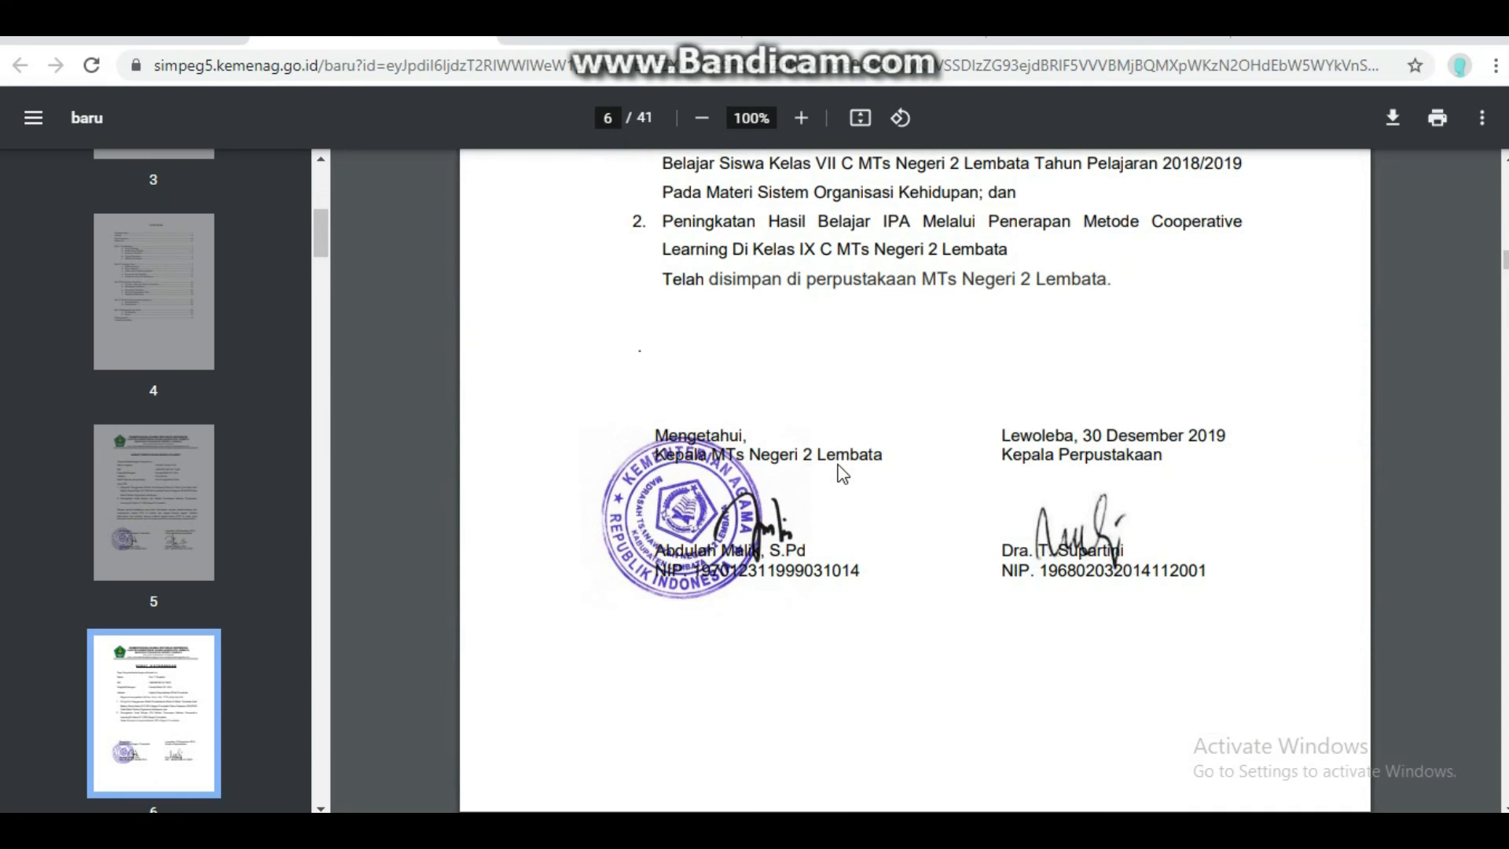
{"action": "scroll", "coordinate": [926, 344], "scroll_direction": "down", "scroll_amount": 6}
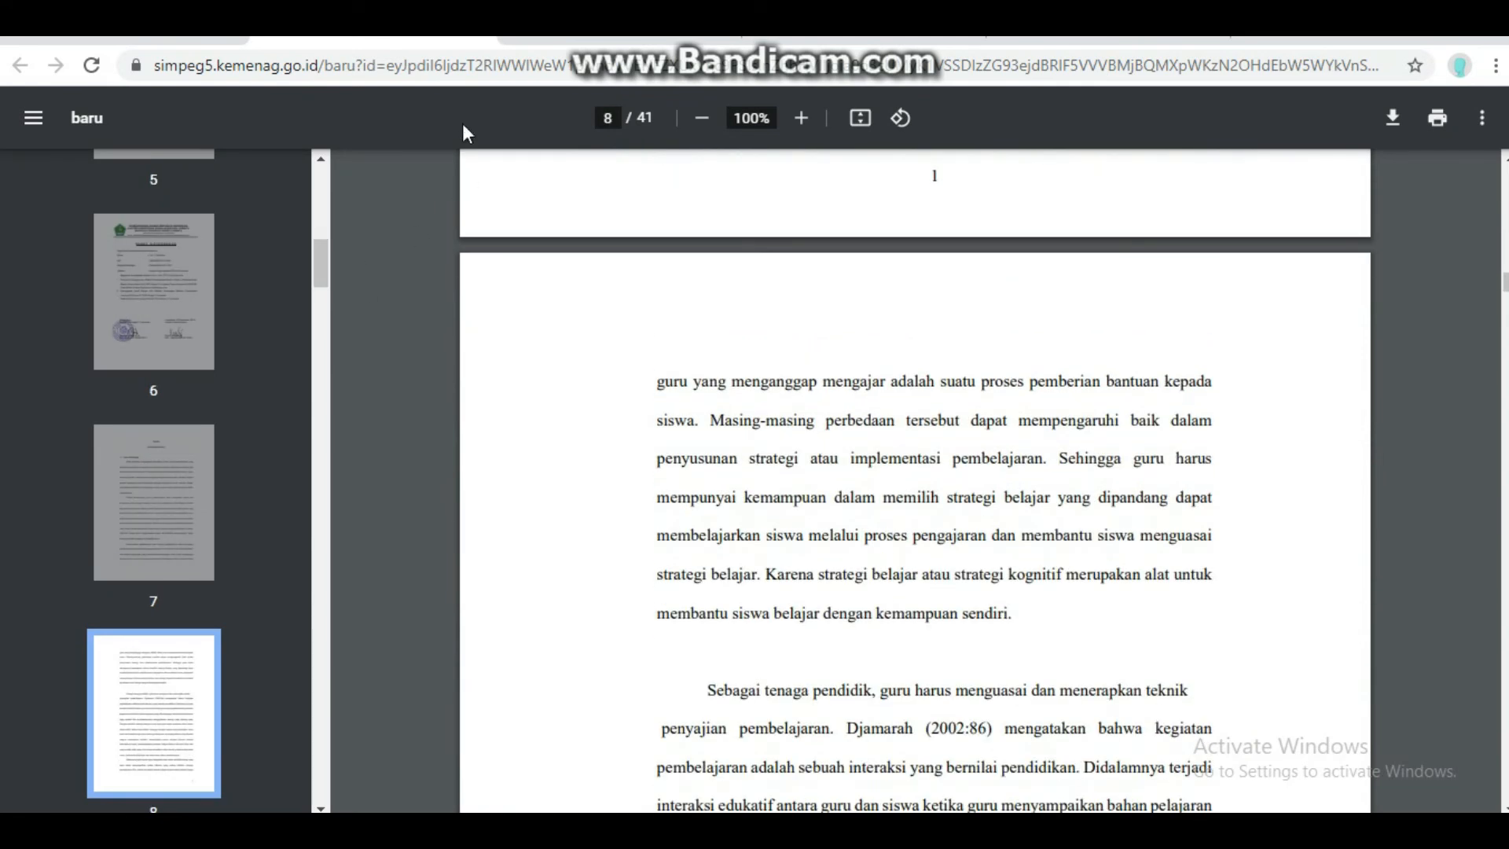
{"action": "left_click", "coordinate": [171, 41]}
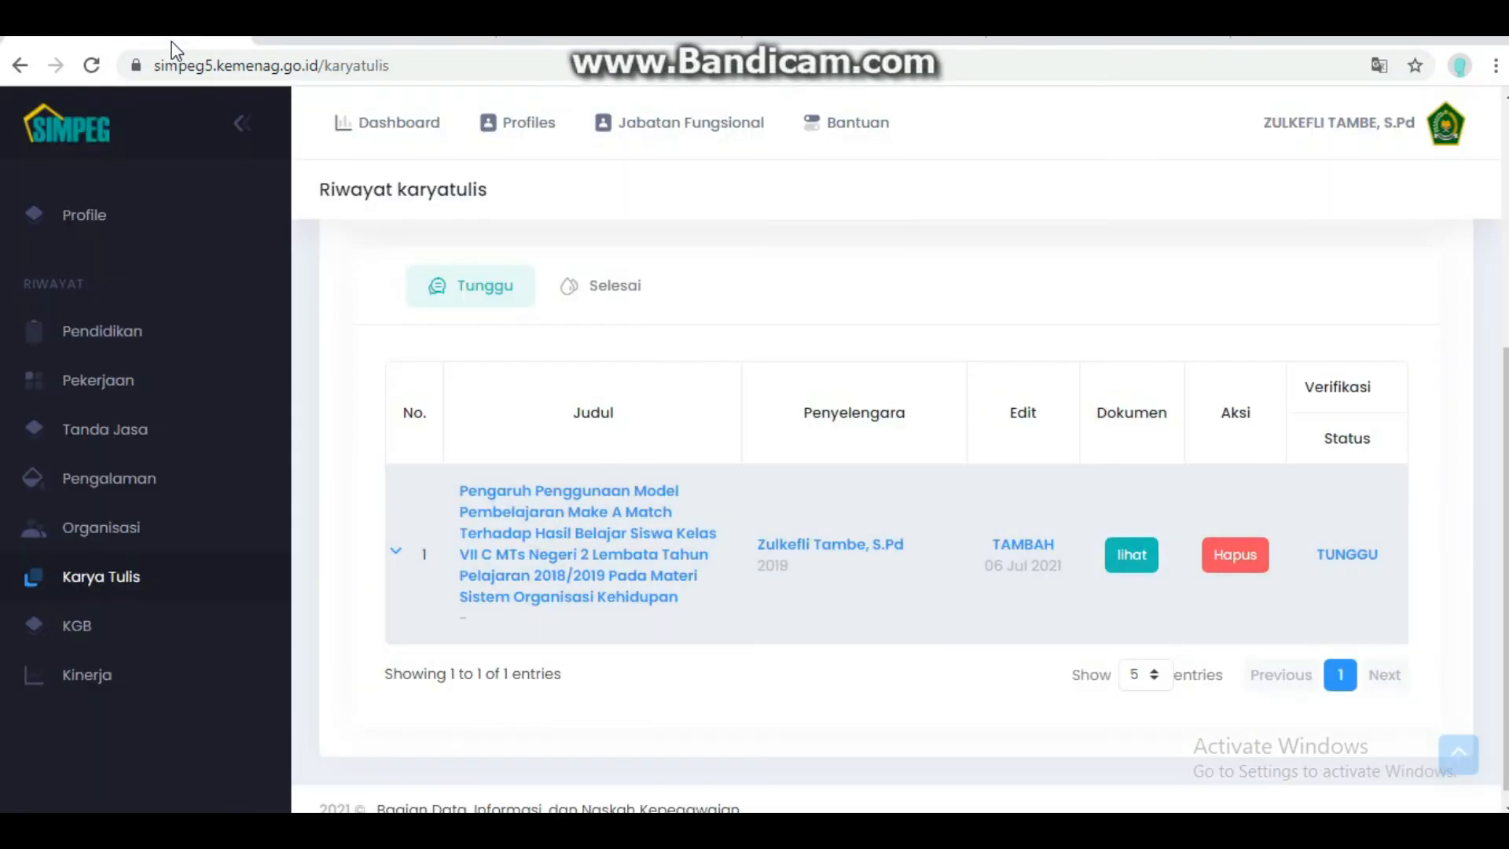
- On the Riwayat KGB page, view the 2013 salary-increase record's form and cancel without changes
{"action": "left_click", "coordinate": [76, 642]}
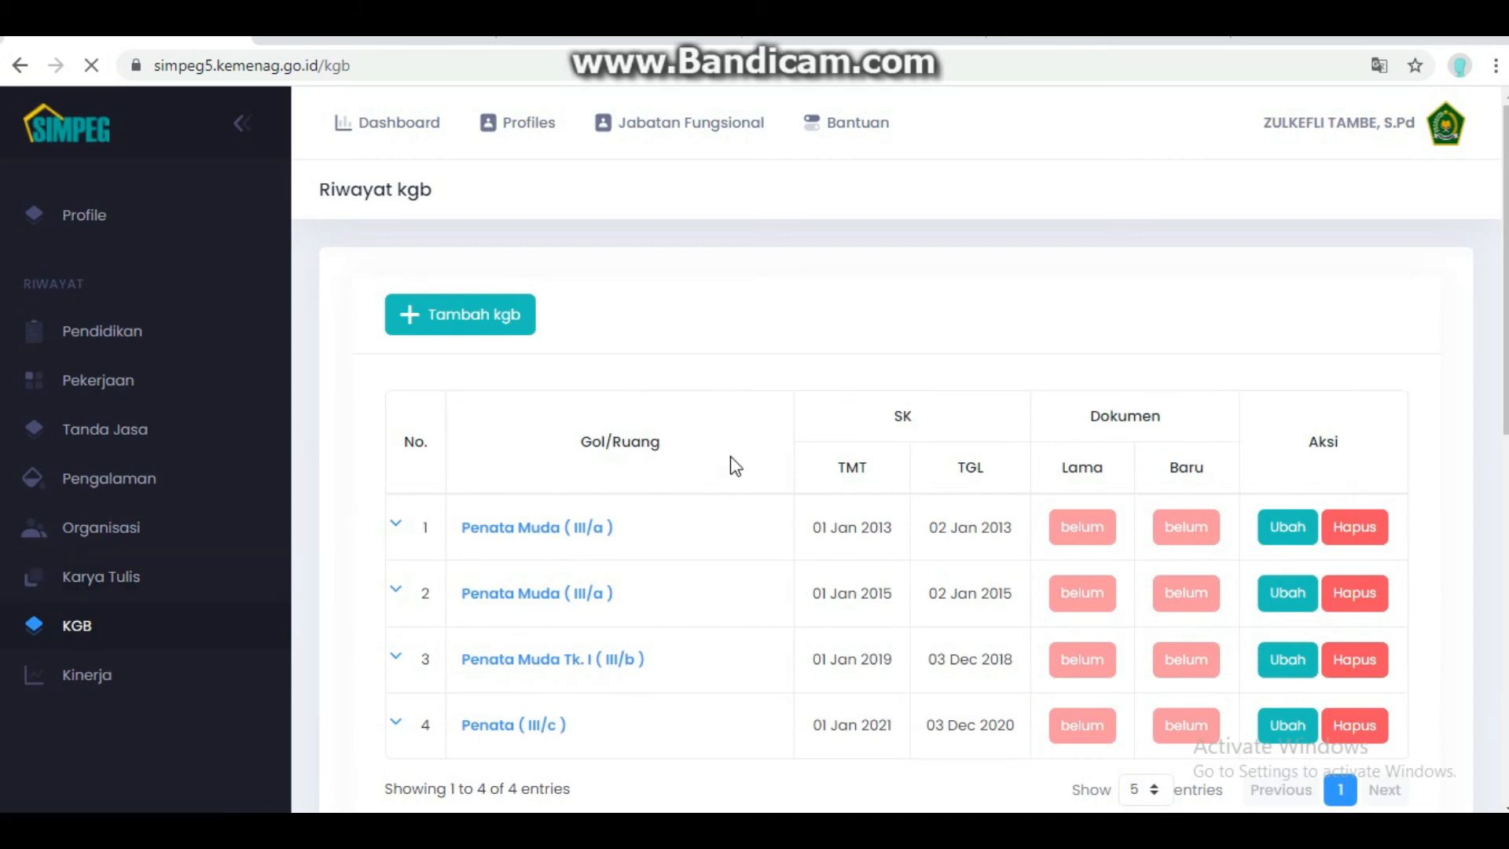
{"action": "scroll", "coordinate": [730, 471], "scroll_direction": "down", "scroll_amount": 3}
{"action": "scroll", "coordinate": [724, 486], "scroll_direction": "down", "scroll_amount": 7}
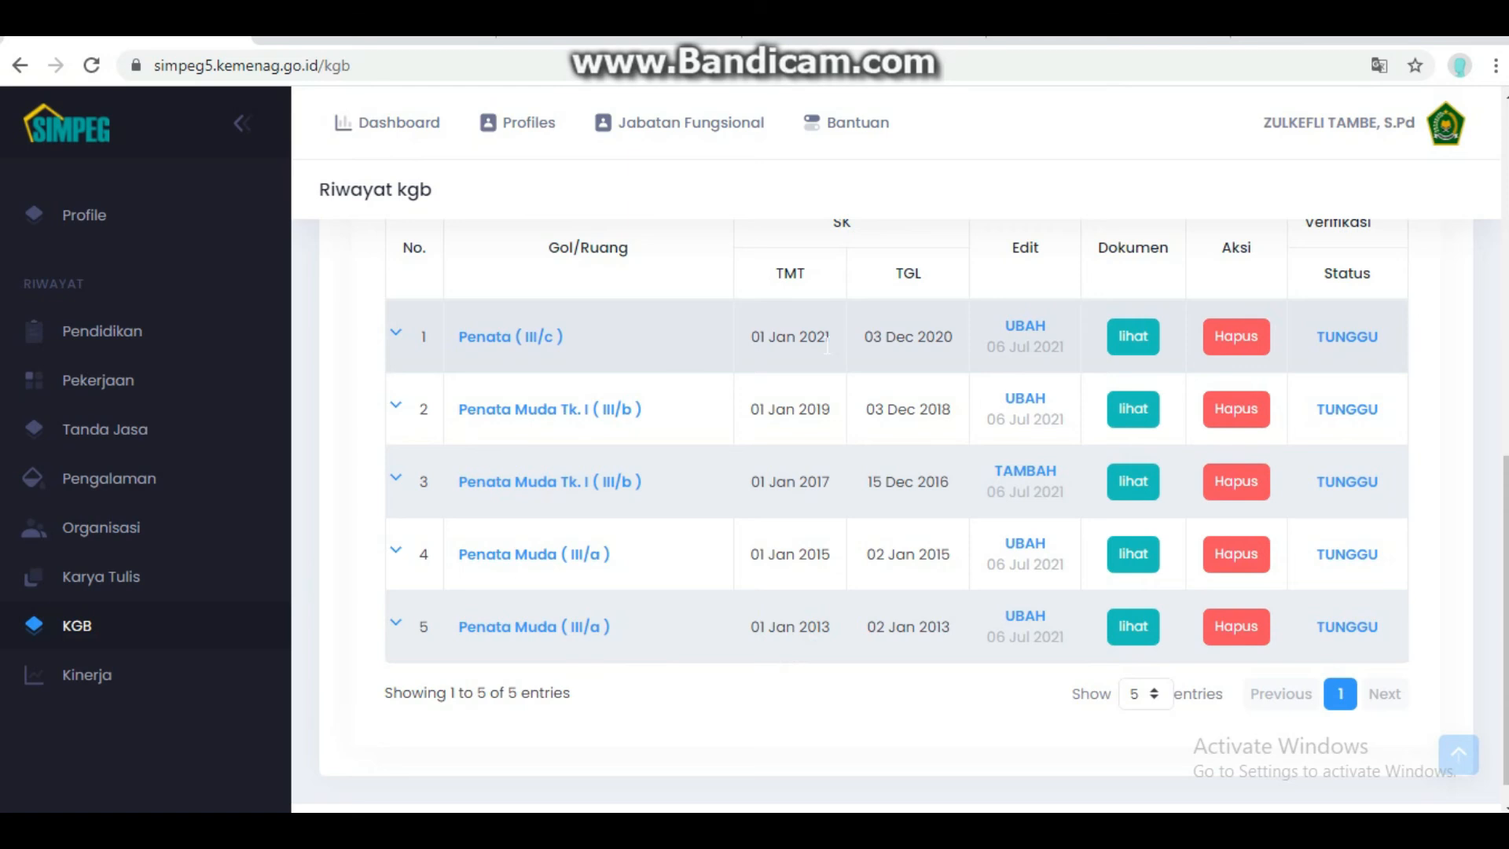
{"action": "scroll", "coordinate": [825, 346], "scroll_direction": "up", "scroll_amount": 8}
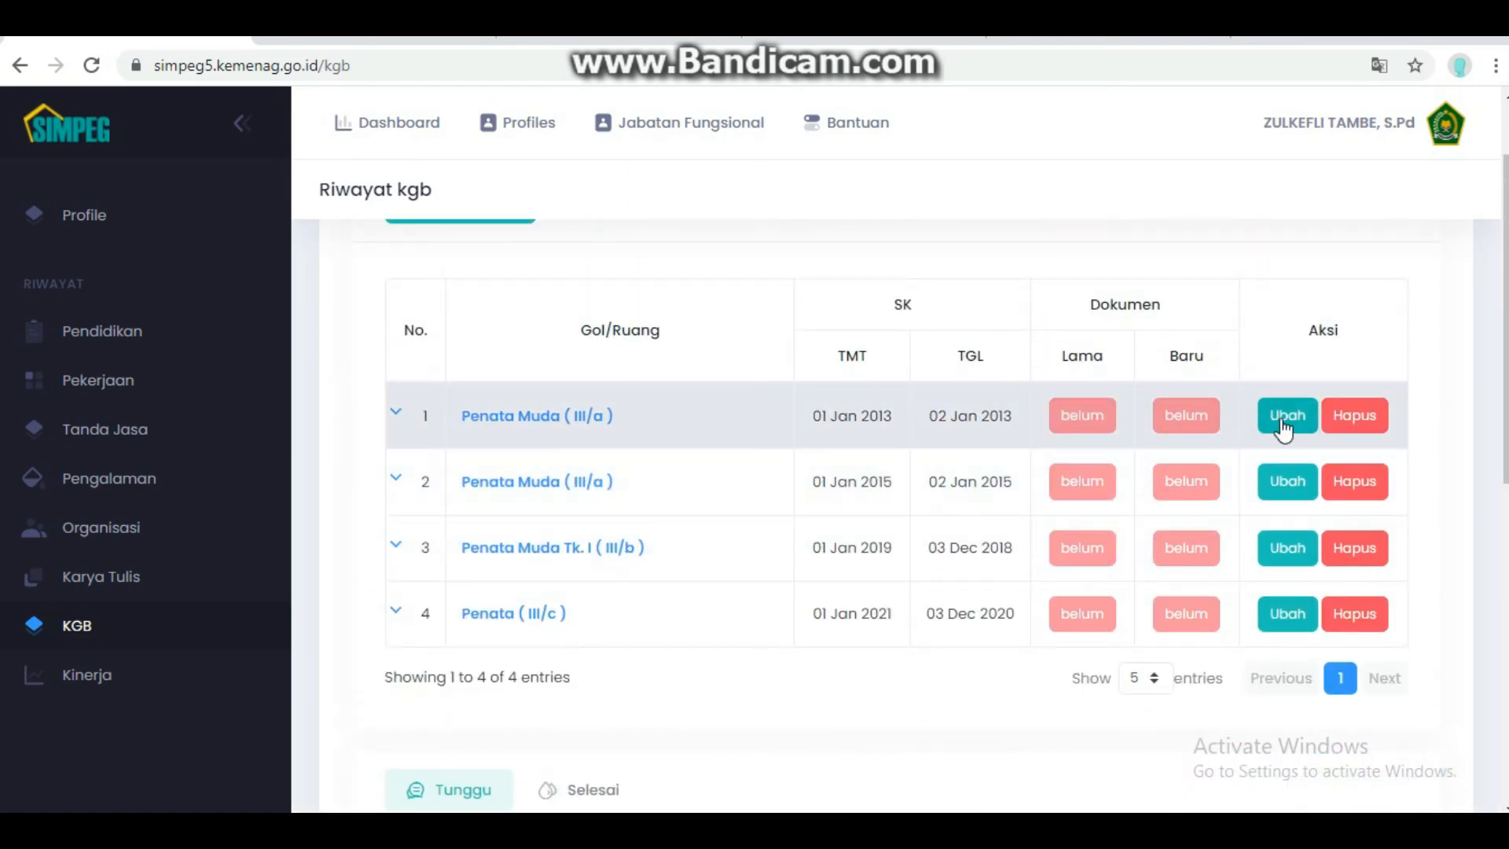
{"action": "left_click", "coordinate": [1289, 418]}
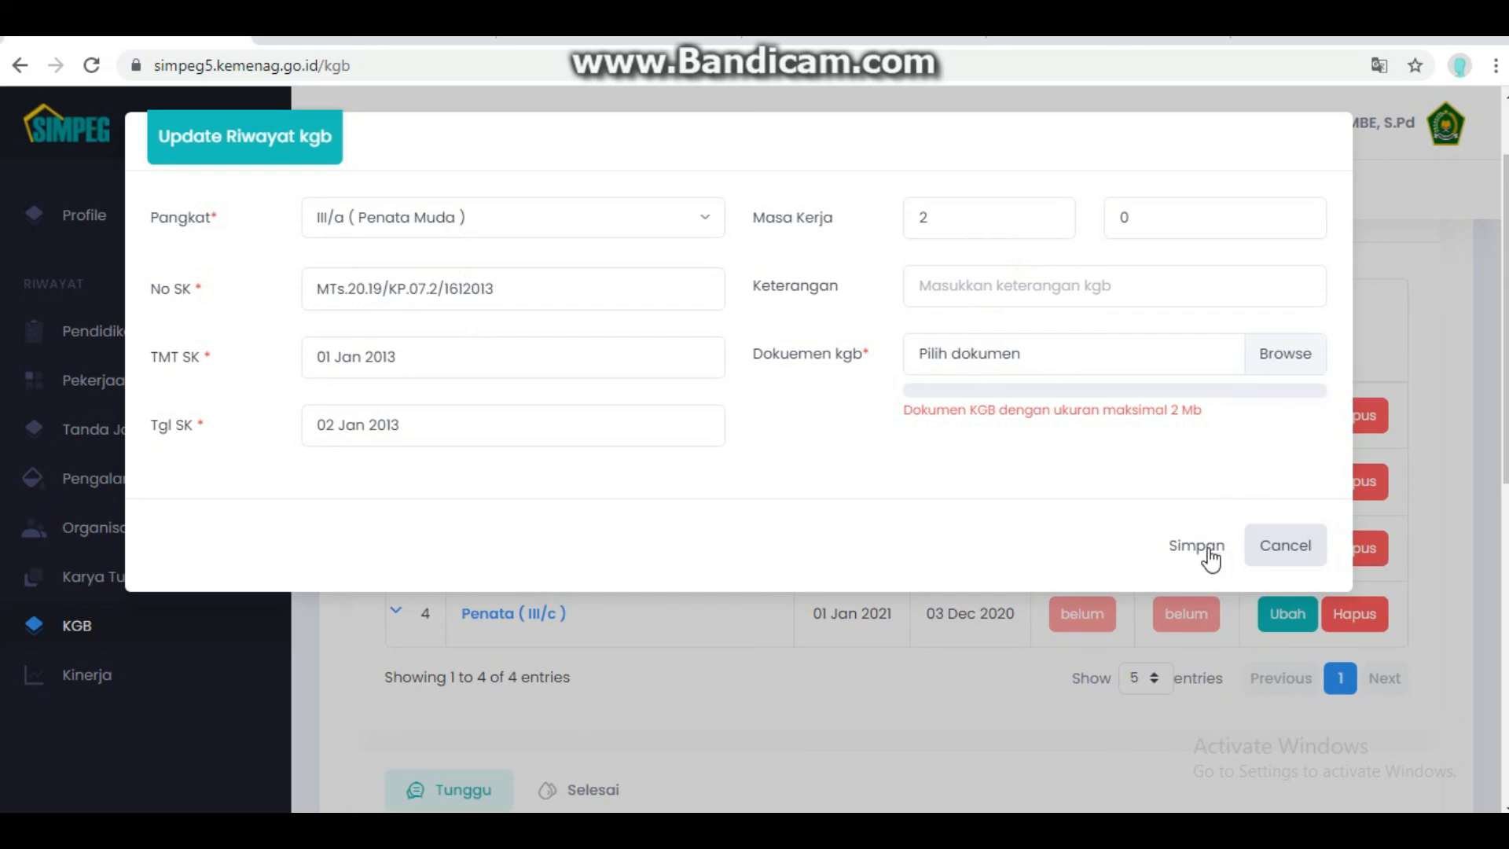
{"action": "left_click", "coordinate": [1286, 546]}
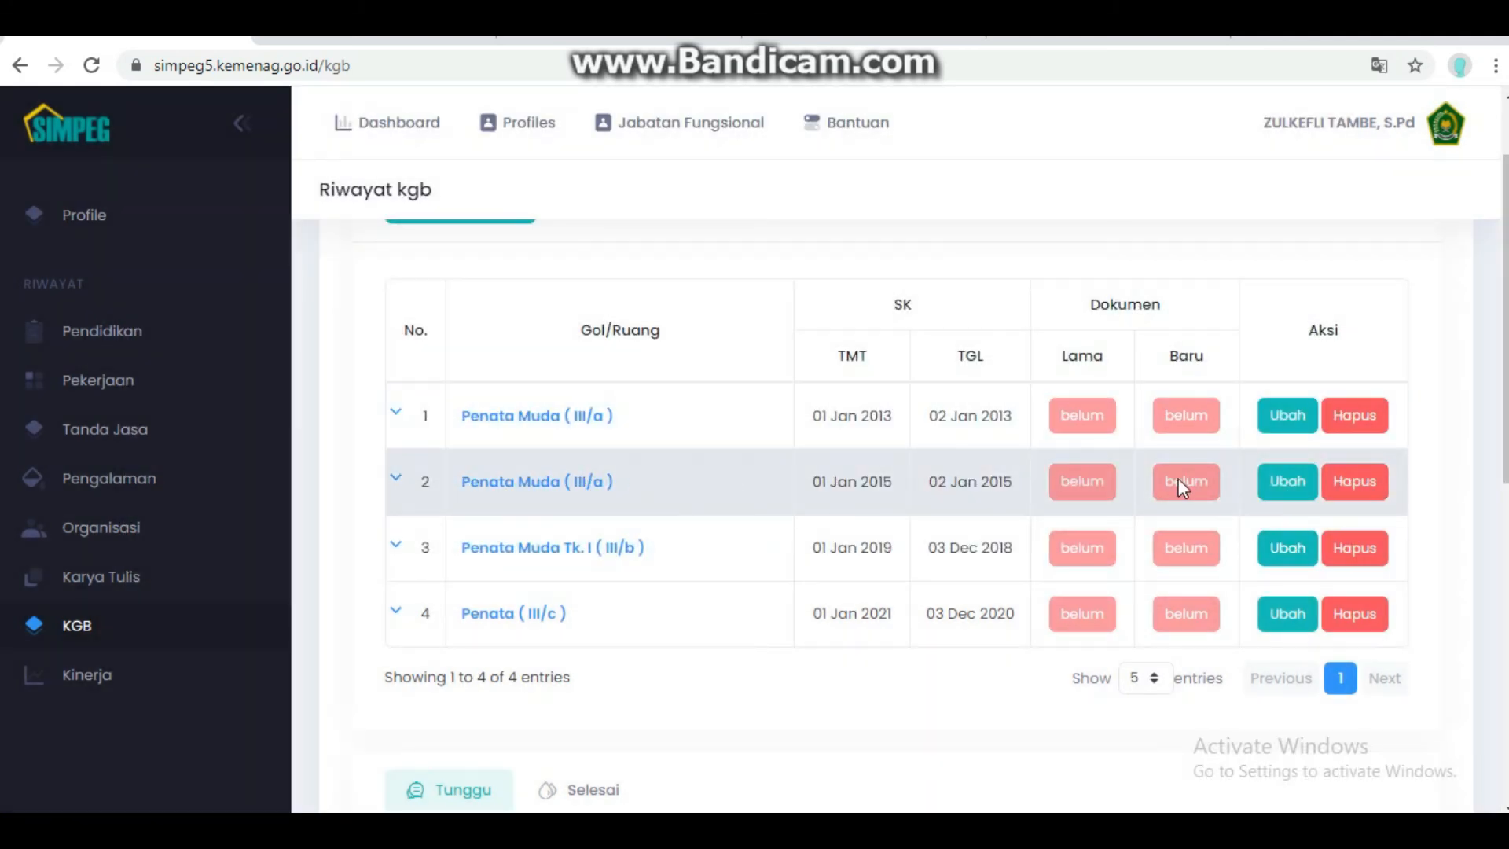
- View the 2015 KGB record's form and cancel, leaving it unchanged
{"action": "left_click", "coordinate": [1287, 481]}
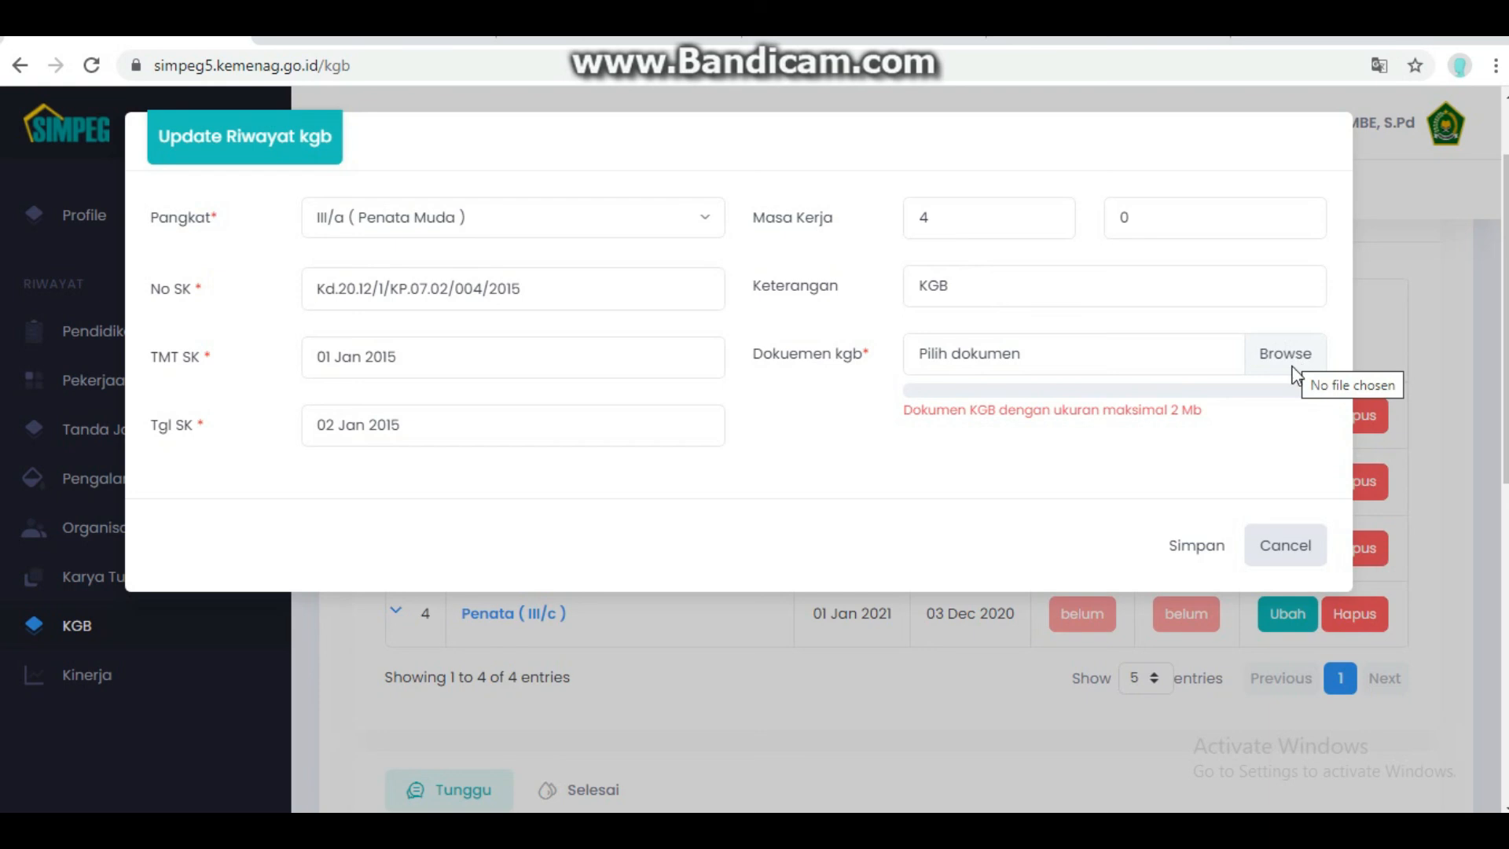
{"action": "left_click", "coordinate": [1275, 543]}
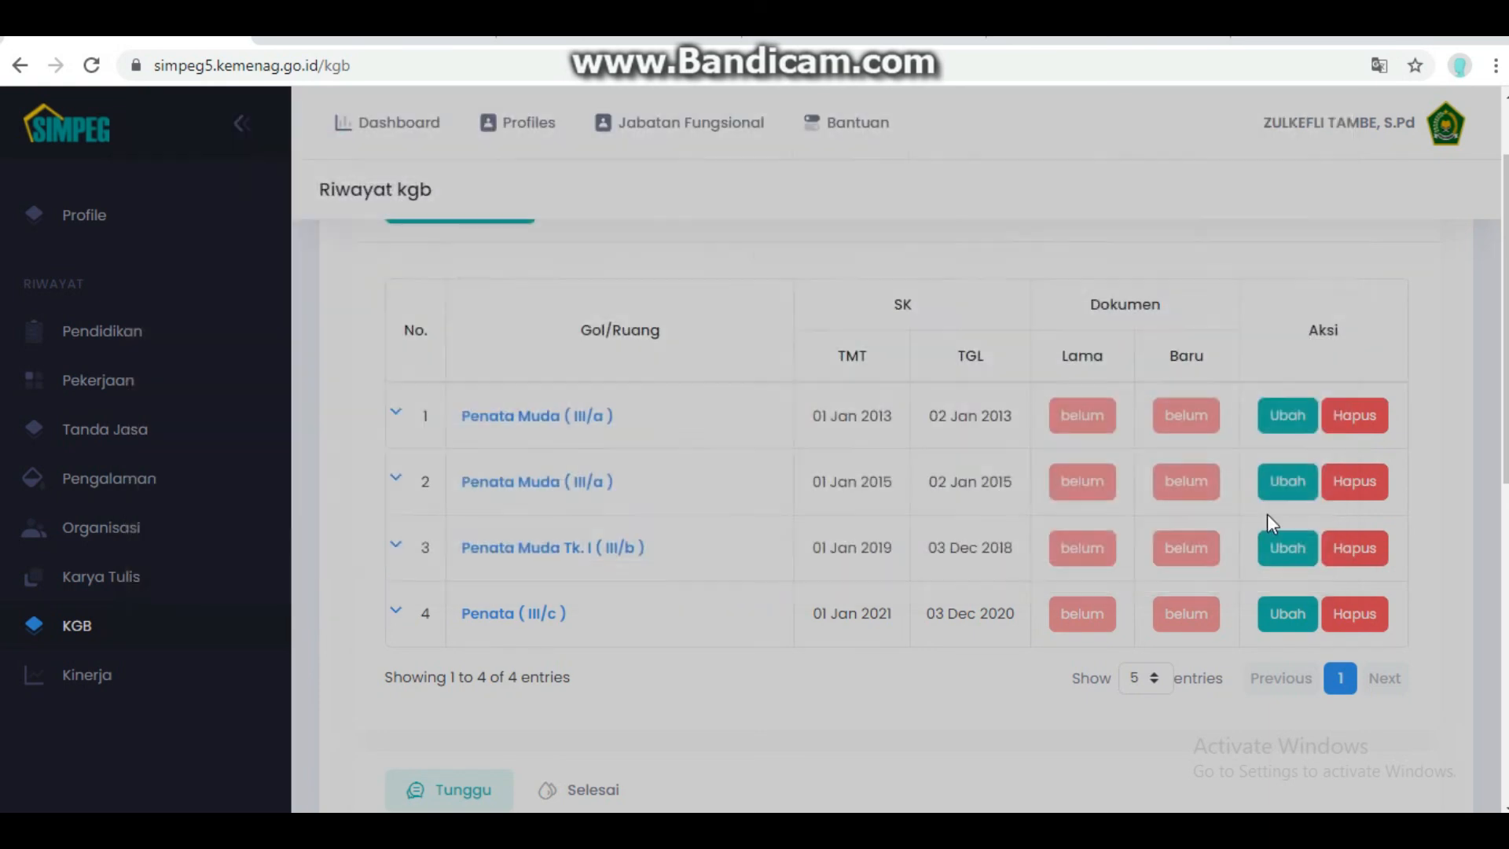
{"action": "left_click", "coordinate": [143, 683]}
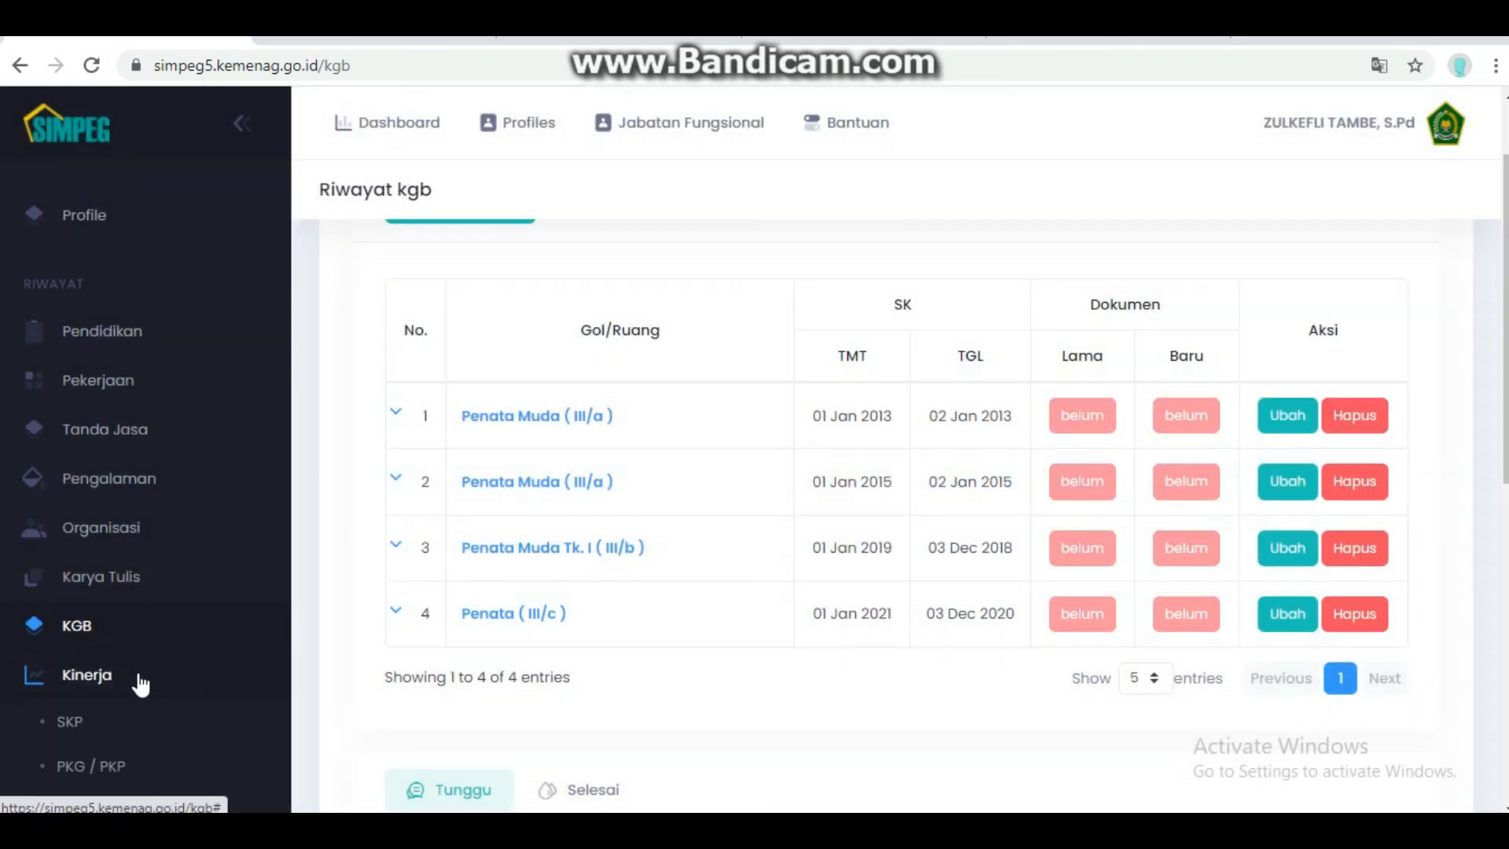
- Review the PDF attached to the 2019 SKP record (84.78, Baik), then return to Riwayat SKP
{"action": "scroll", "coordinate": [122, 692], "scroll_direction": "down", "scroll_amount": 1}
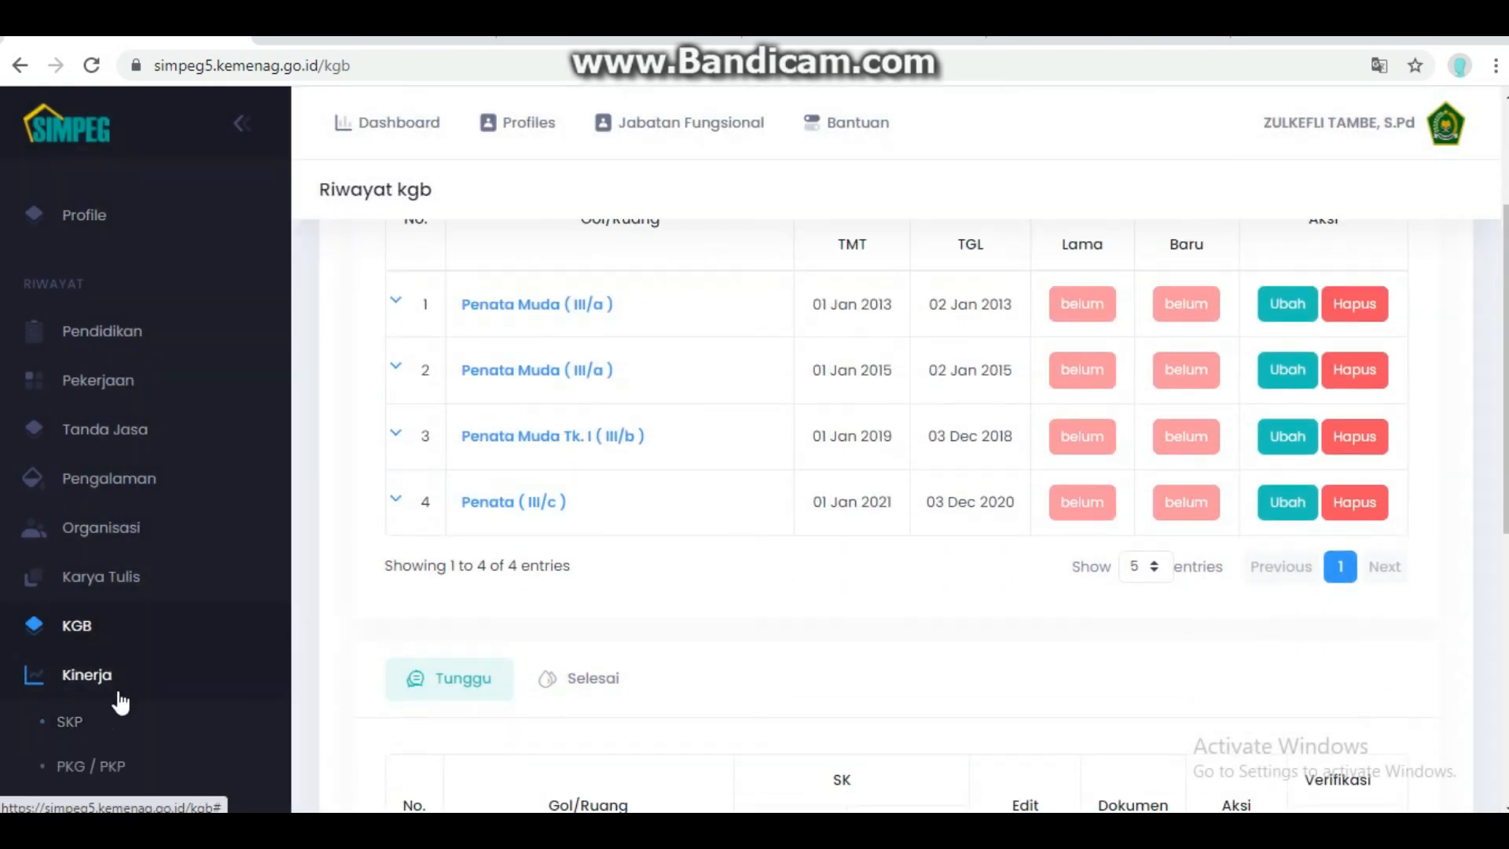
{"action": "left_click", "coordinate": [92, 723]}
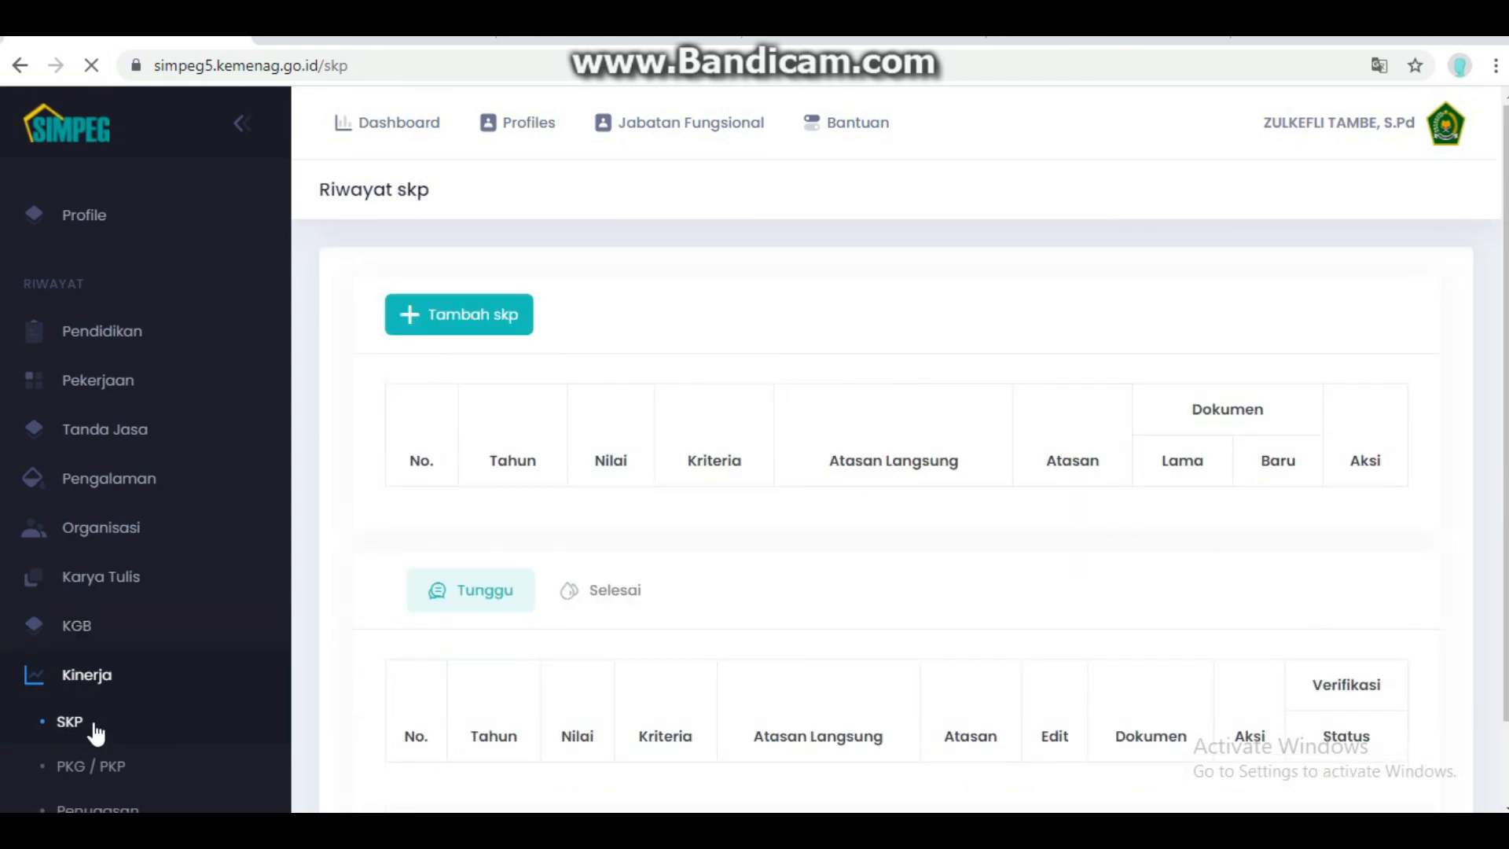
{"action": "scroll", "coordinate": [440, 566], "scroll_direction": "down", "scroll_amount": 3}
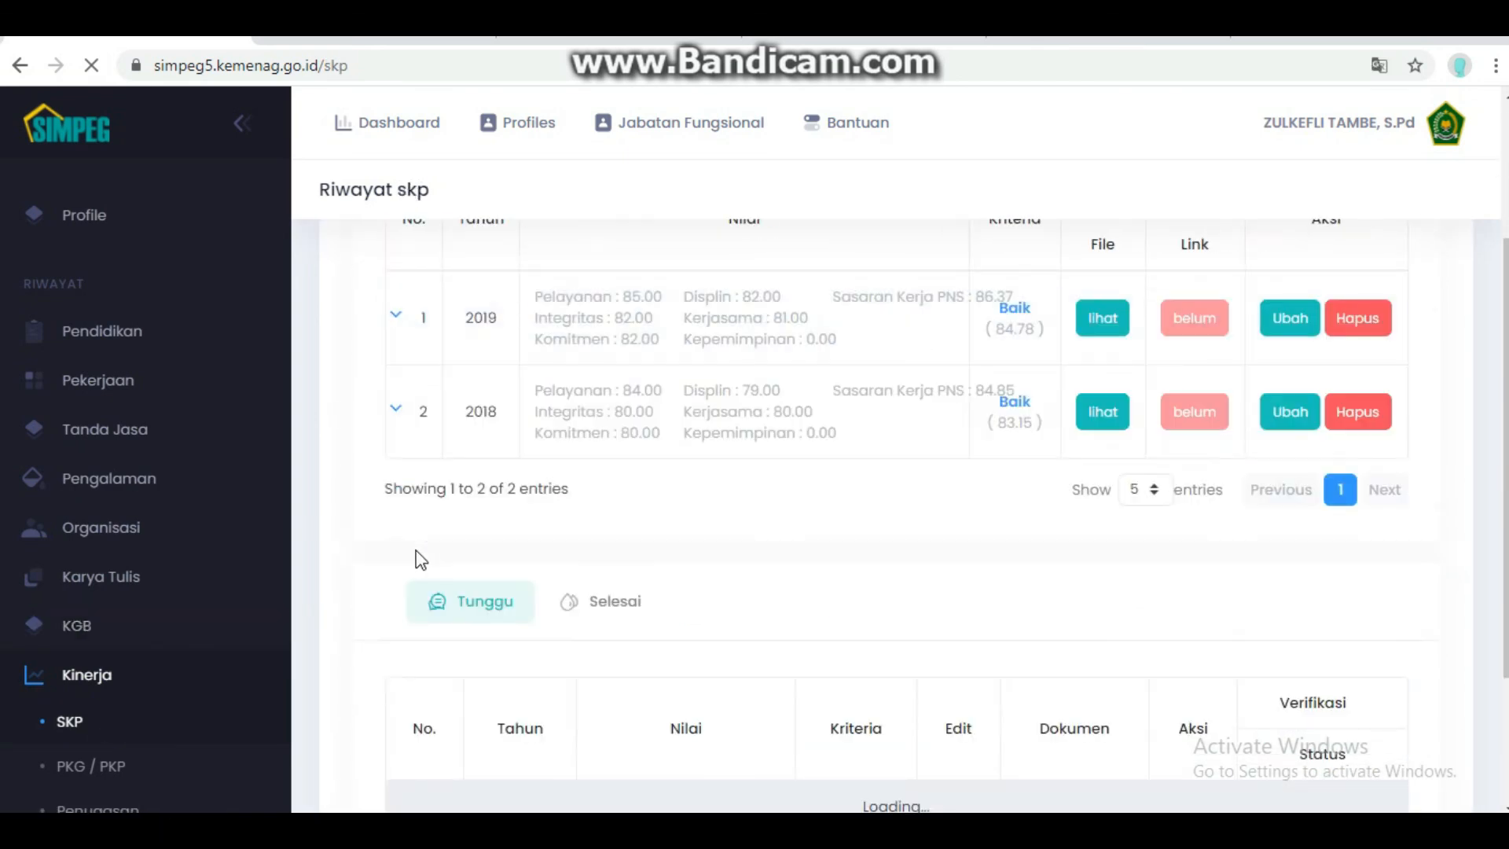
{"action": "scroll", "coordinate": [421, 560], "scroll_direction": "up", "scroll_amount": 1}
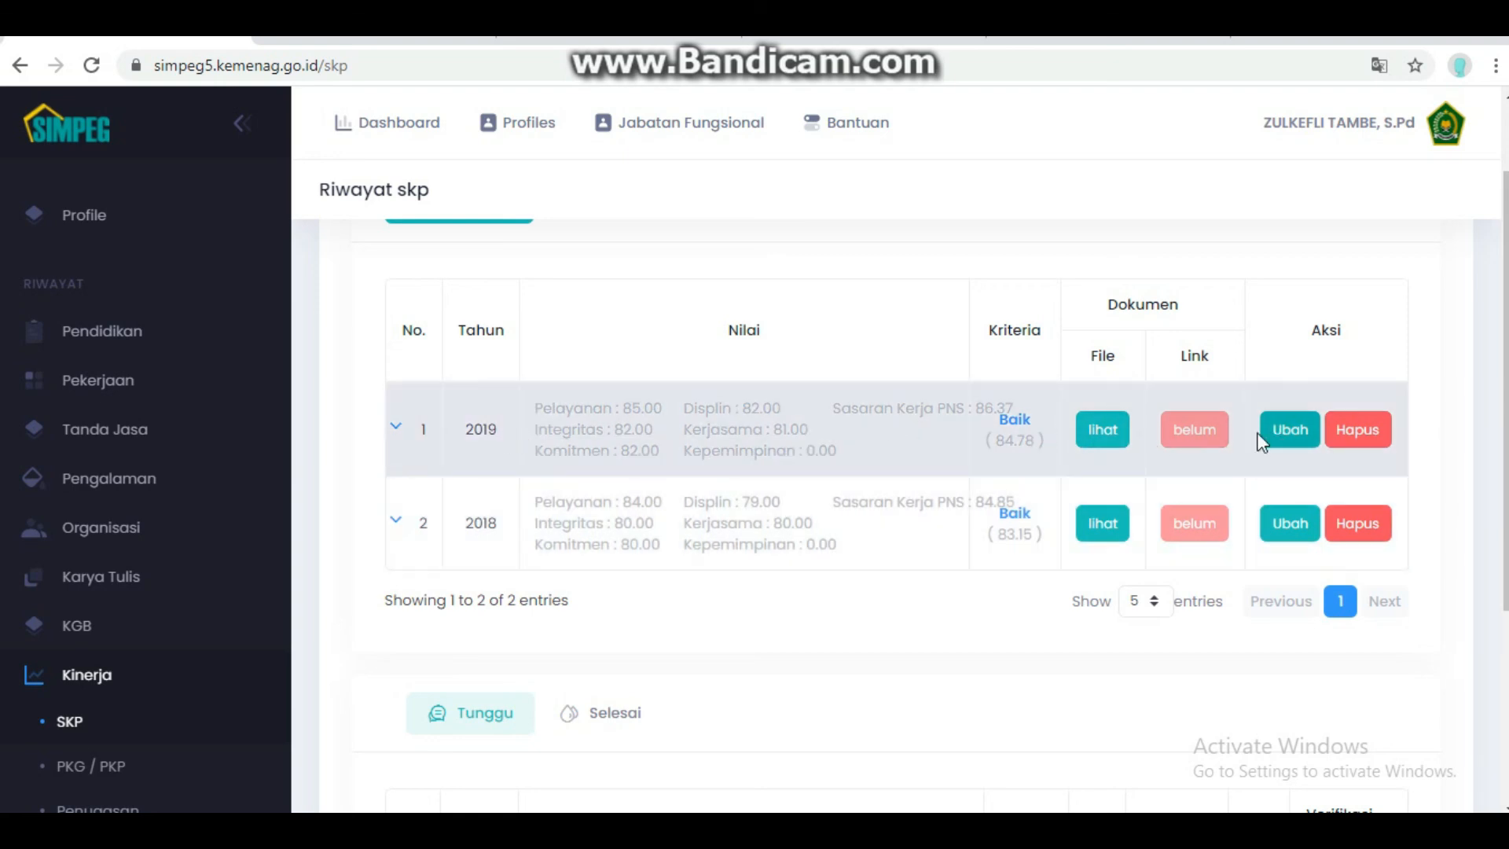
{"action": "left_click", "coordinate": [1100, 433]}
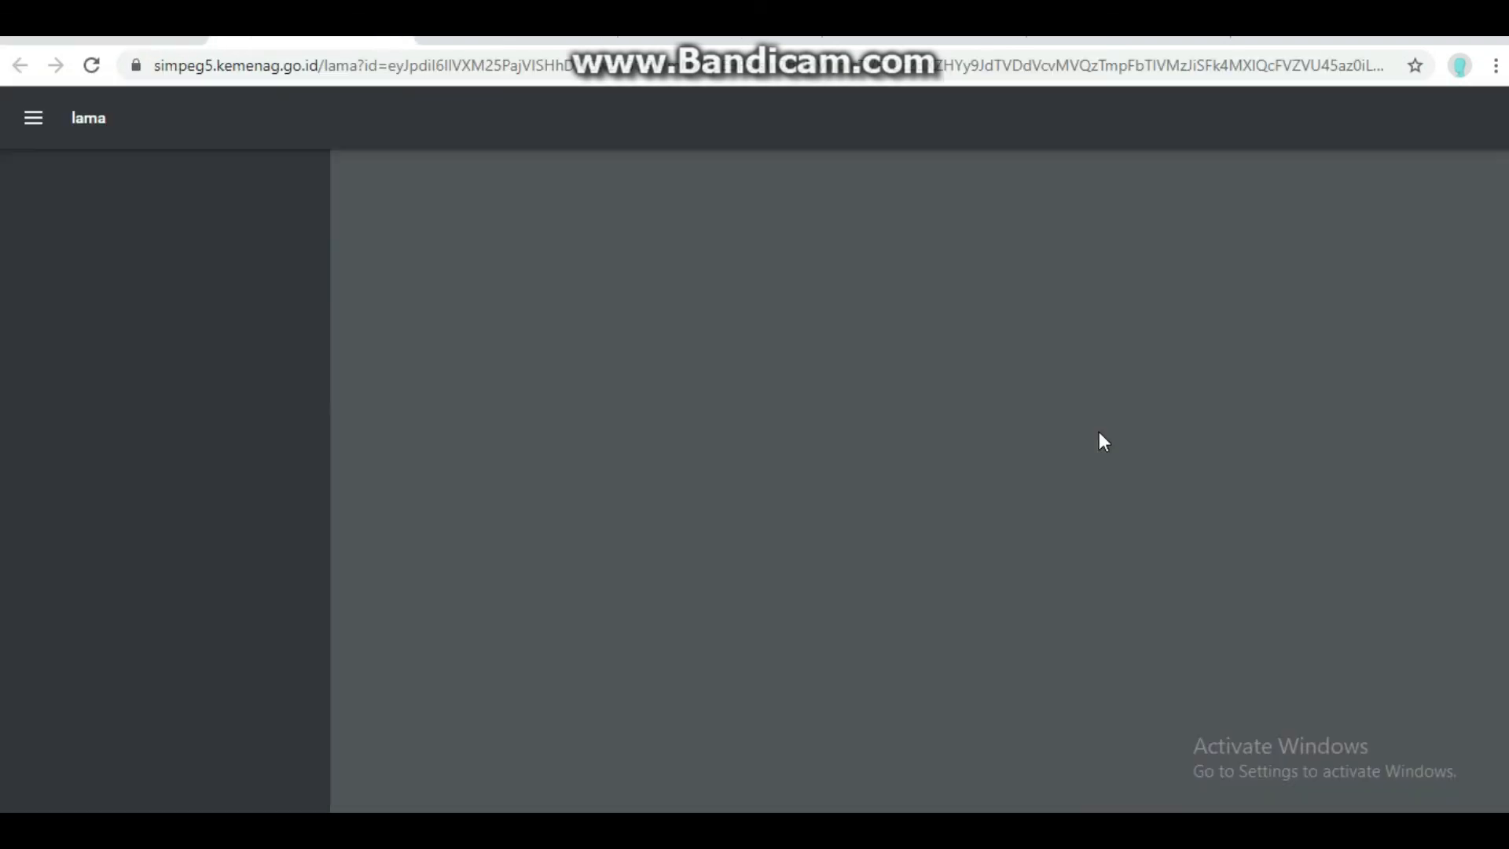
{"action": "scroll", "coordinate": [778, 519], "scroll_direction": "down", "scroll_amount": 10}
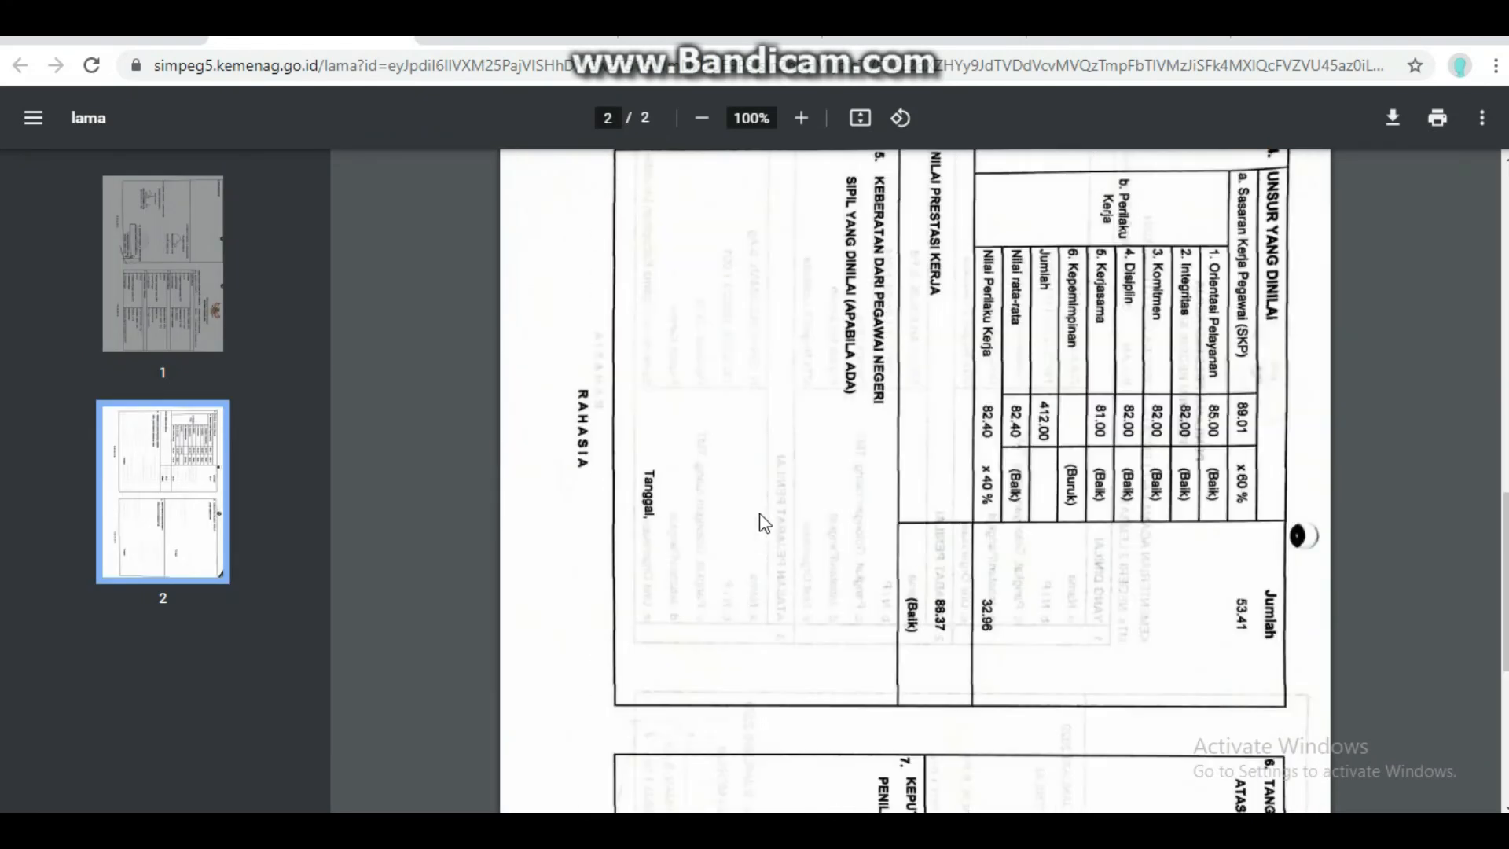
{"action": "scroll", "coordinate": [734, 447], "scroll_direction": "up", "scroll_amount": 10}
{"action": "key", "text": "alt+Left"}
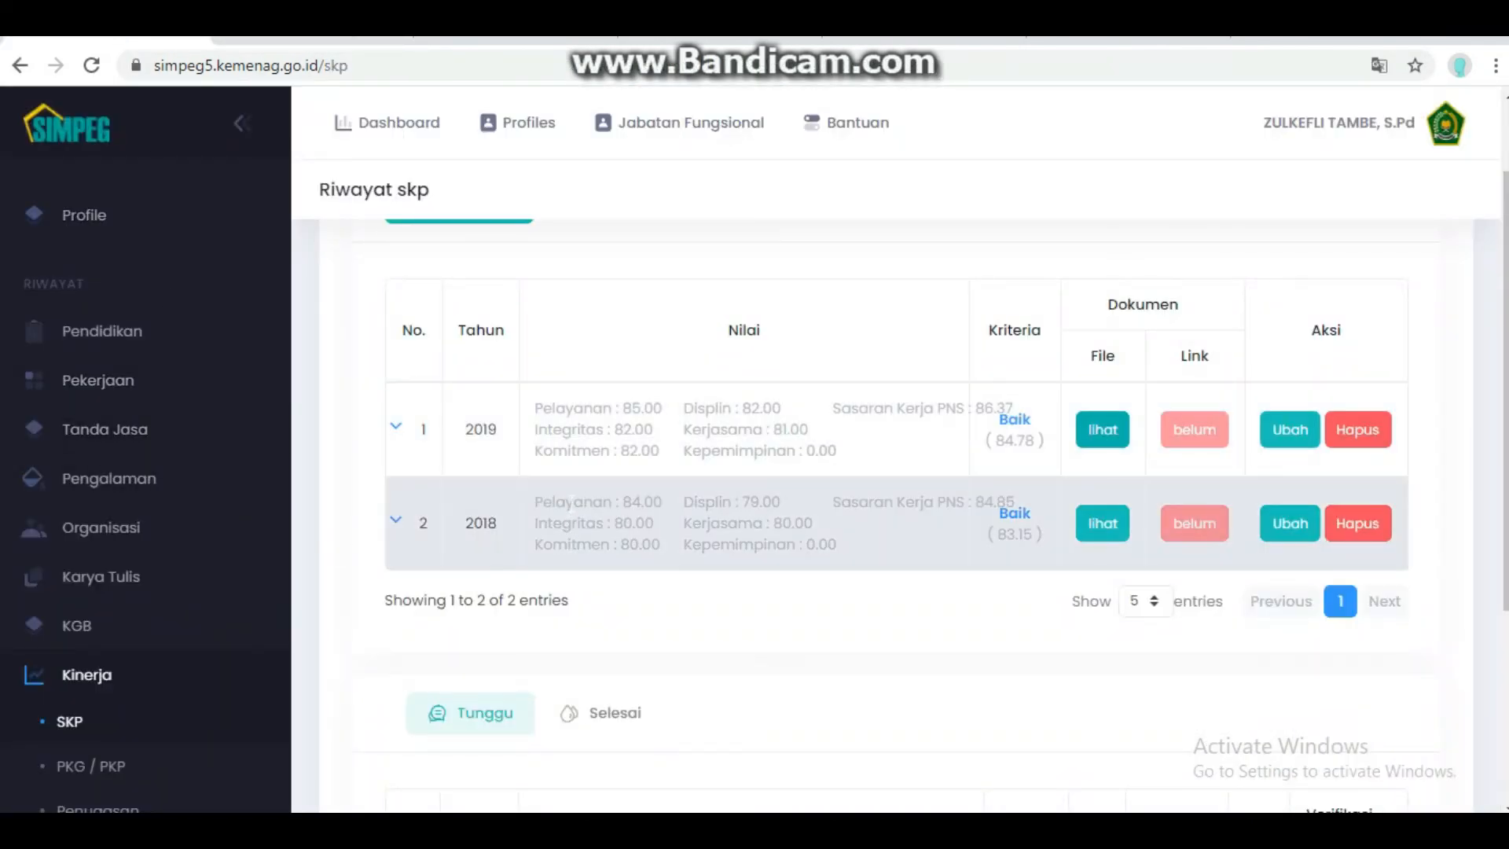
{"action": "scroll", "coordinate": [672, 525], "scroll_direction": "up", "scroll_amount": 2}
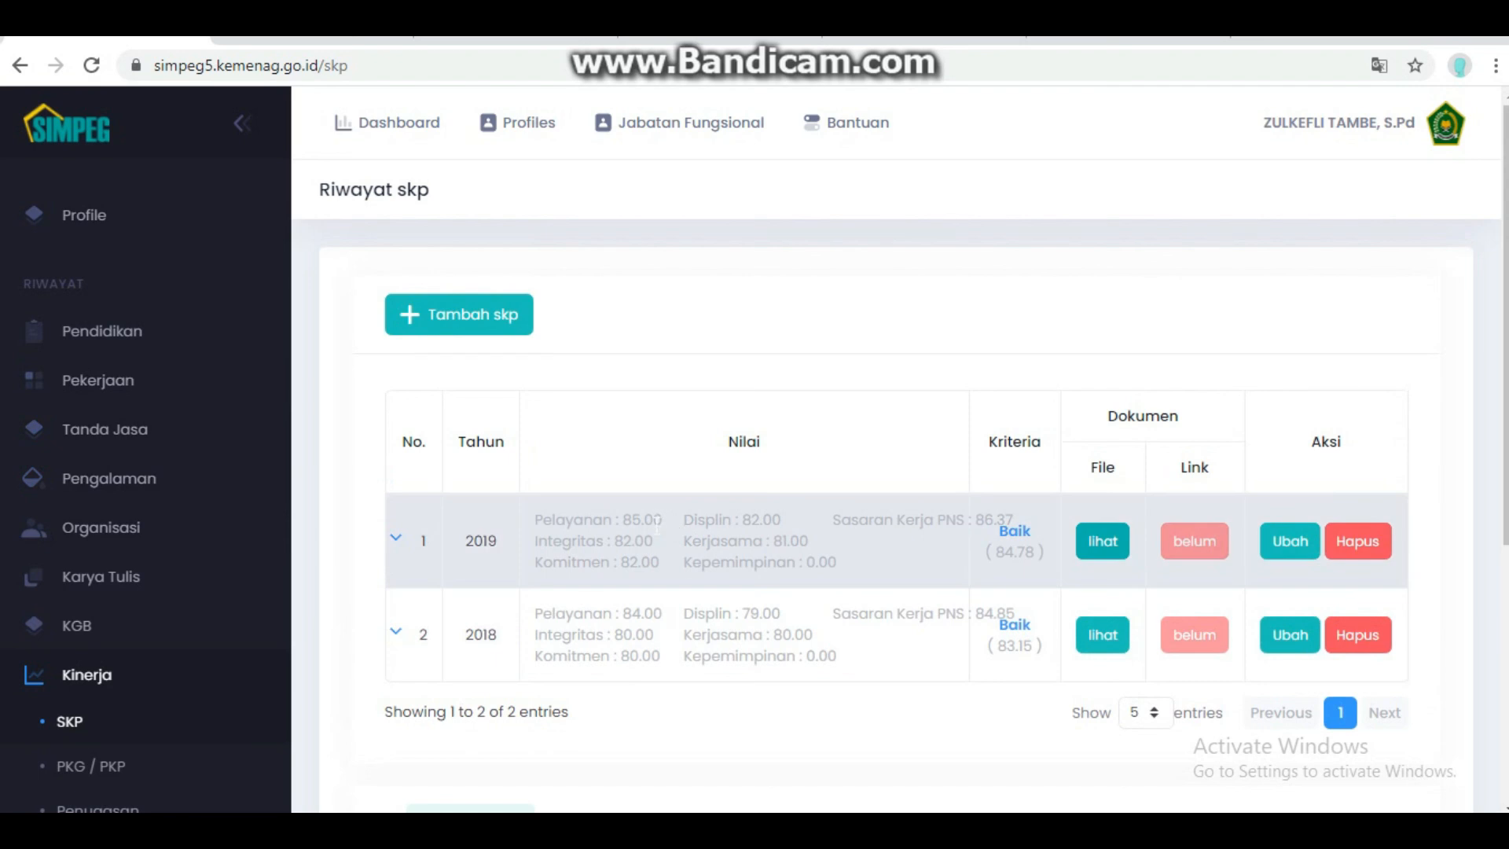
- Start a new SKP record with Tahun 2020, then cancel it without saving
{"action": "left_click", "coordinate": [470, 329]}
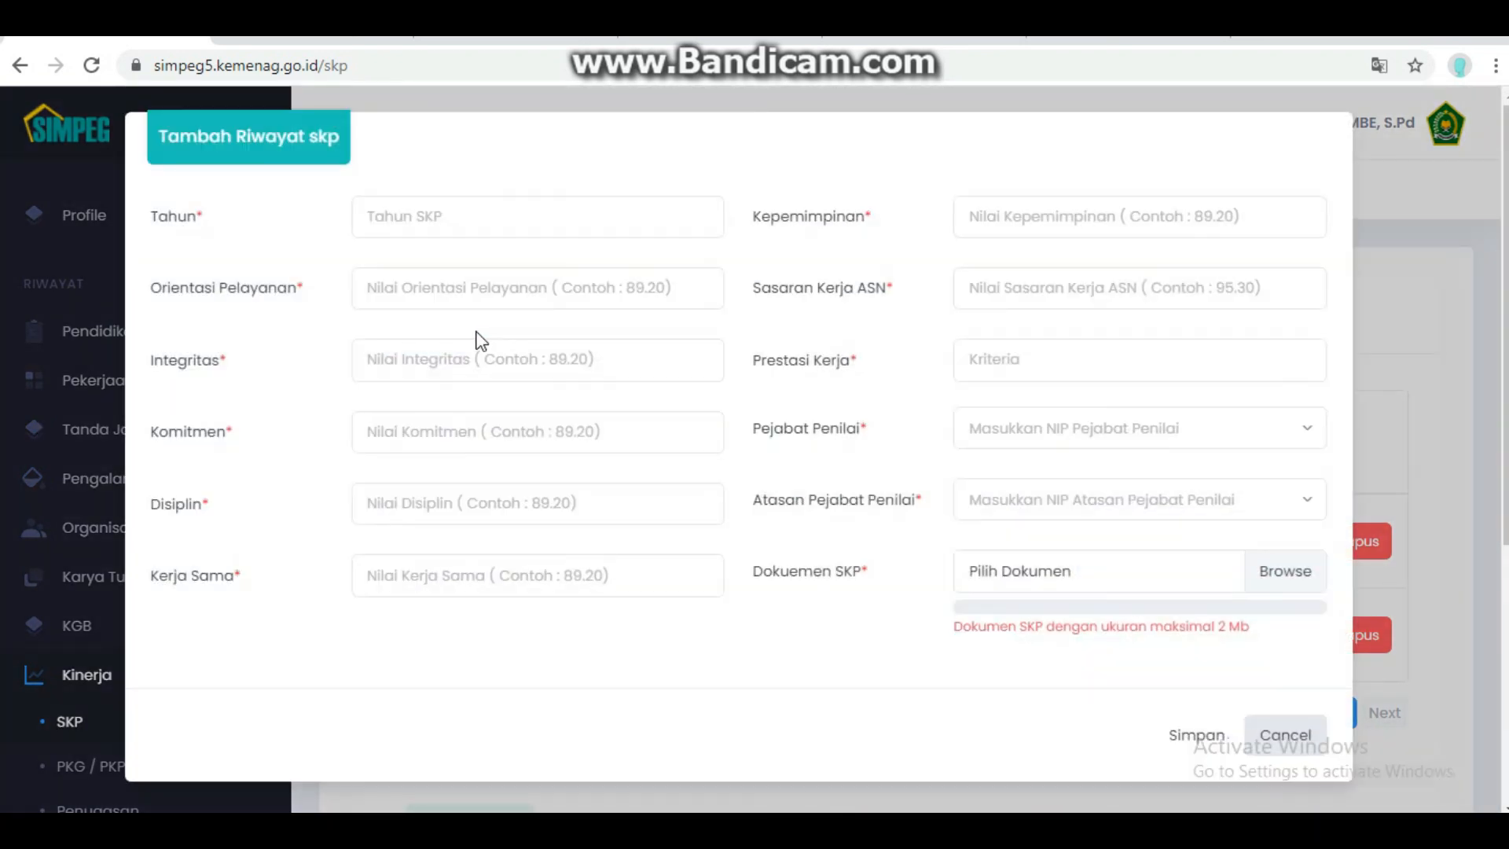
{"action": "type", "text": "2020"}
{"action": "key", "text": "Tab"}
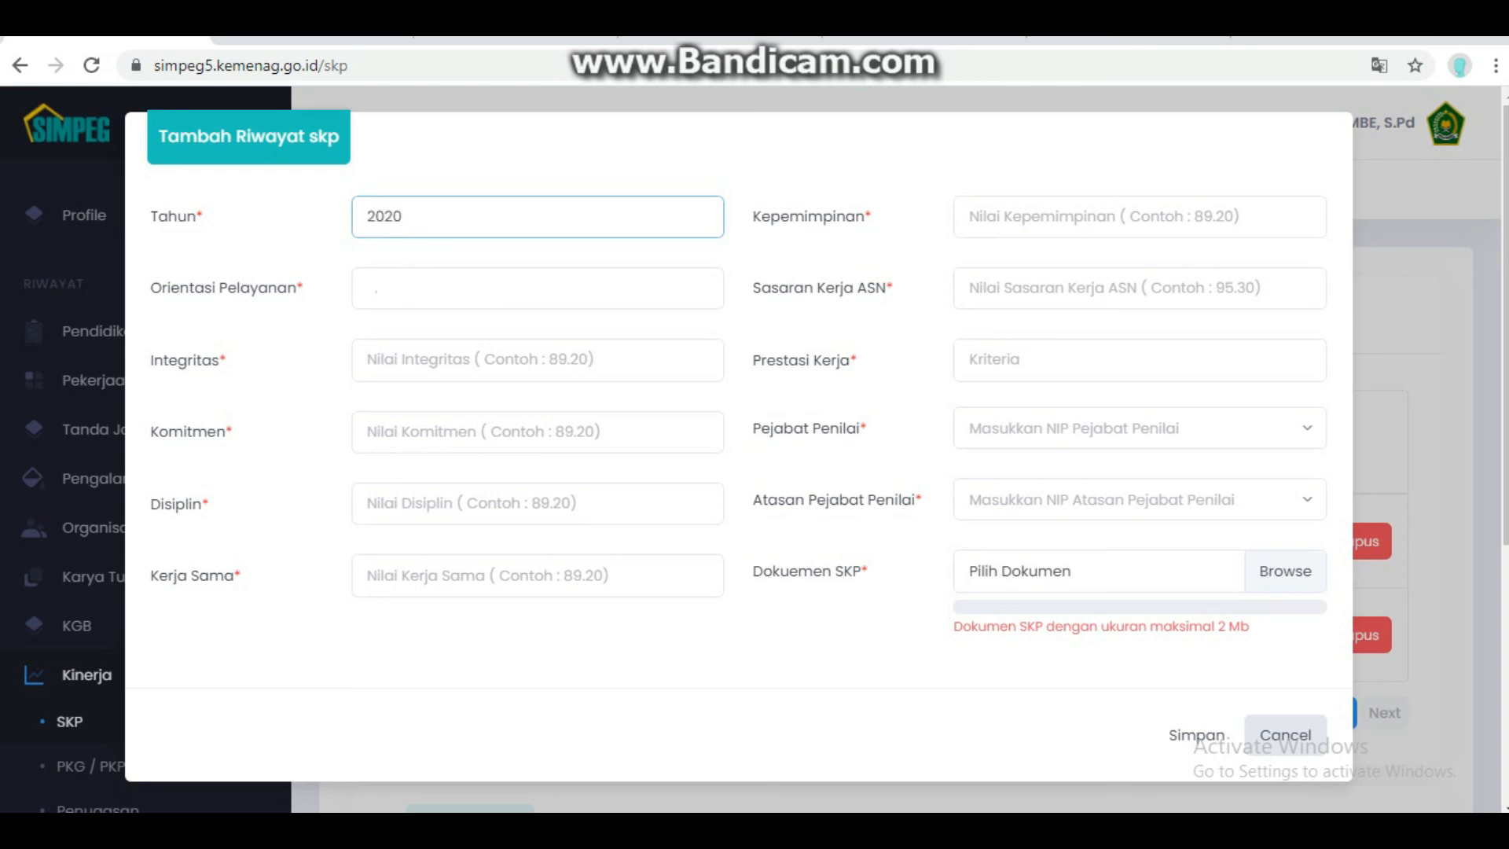
{"action": "left_click", "coordinate": [1257, 734]}
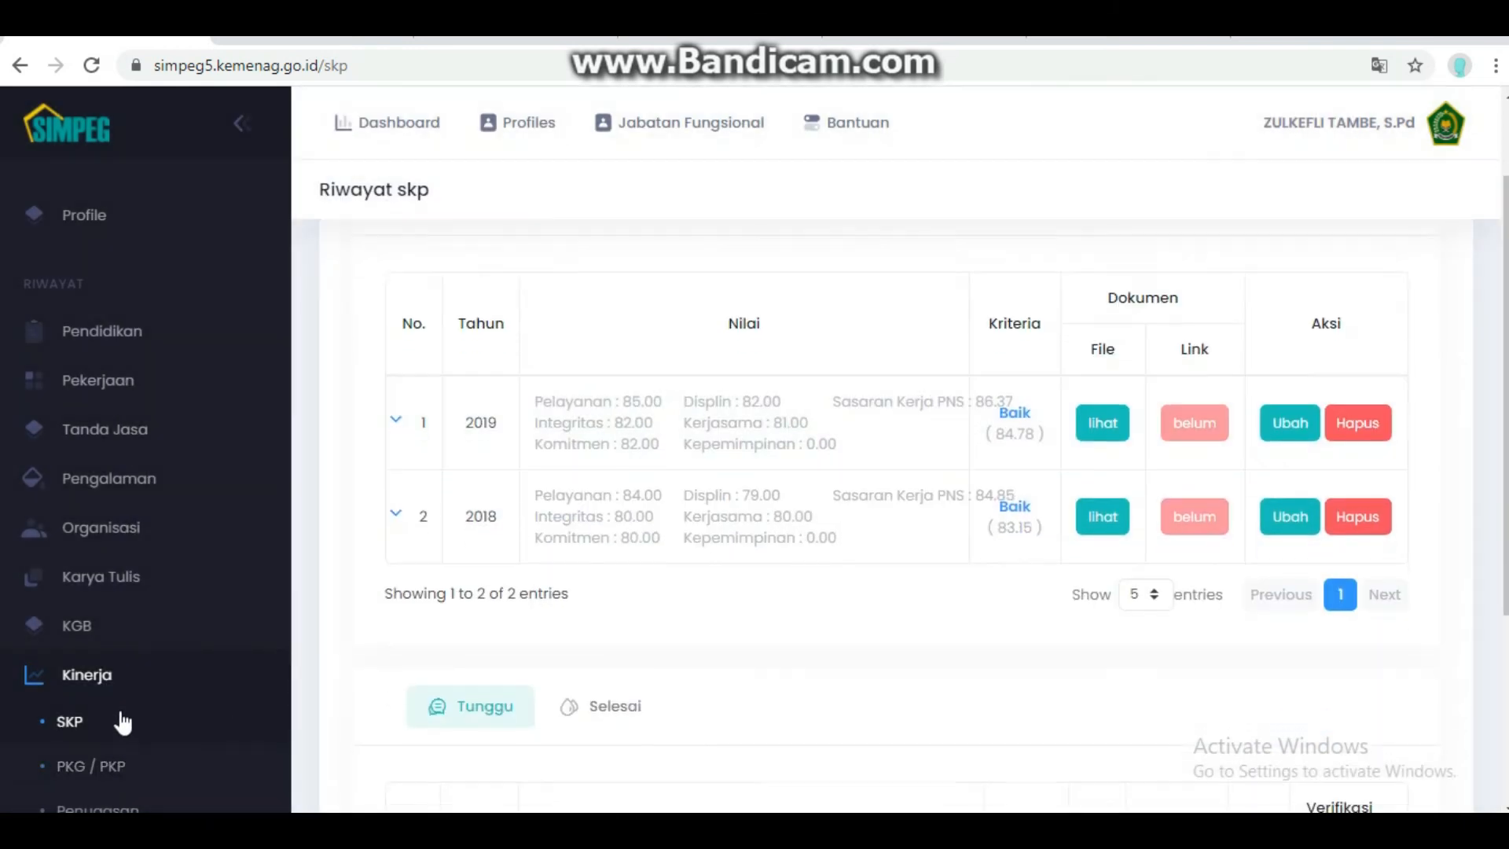
- Go to the Kinerja > PKG / PKP history page
{"action": "scroll", "coordinate": [103, 754], "scroll_direction": "down", "scroll_amount": 4}
{"action": "scroll", "coordinate": [94, 754], "scroll_direction": "up", "scroll_amount": 1}
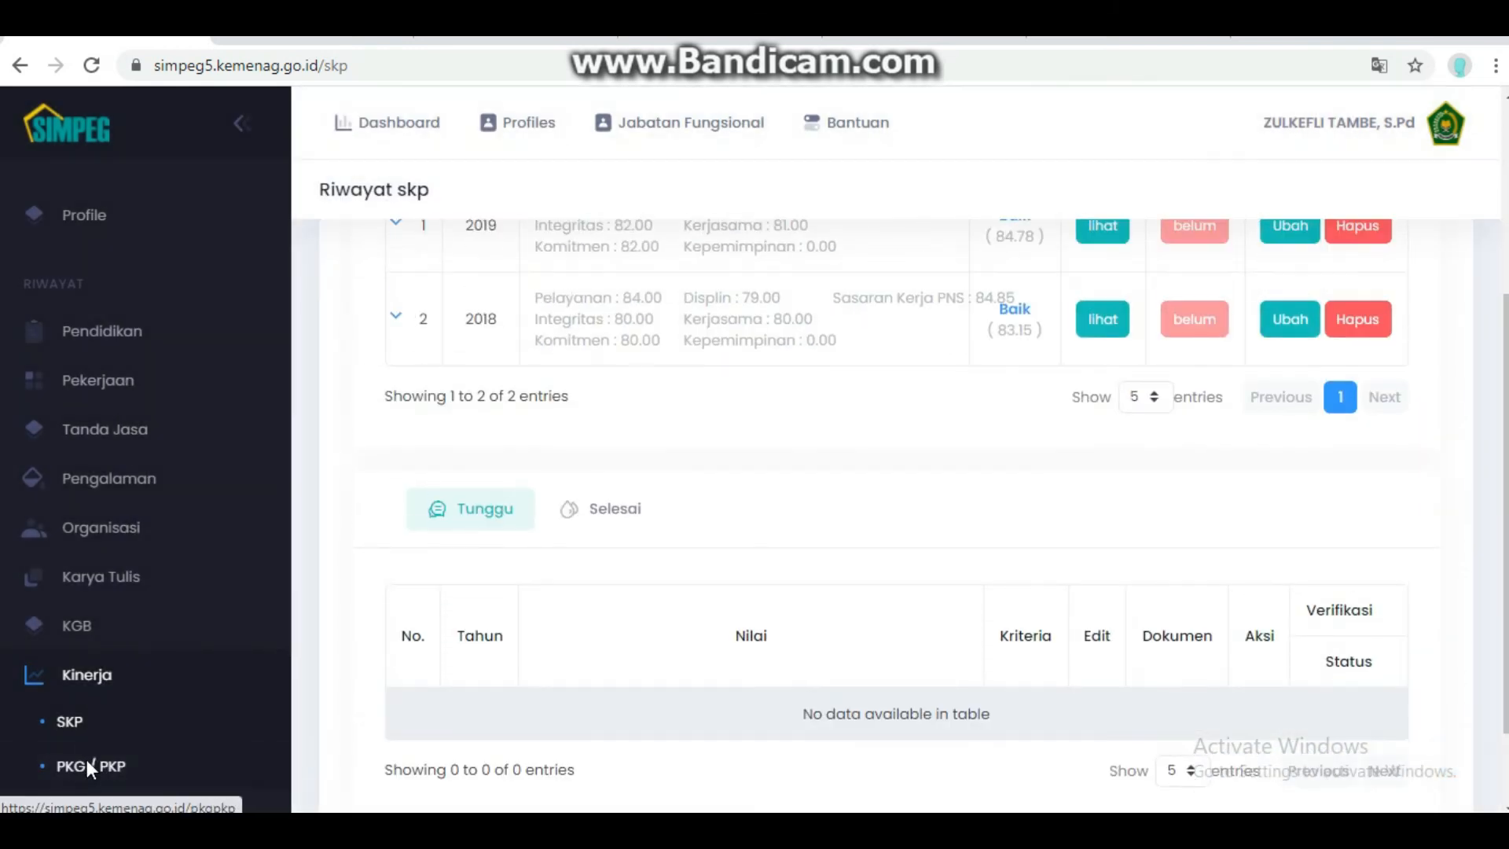
{"action": "left_click", "coordinate": [89, 767]}
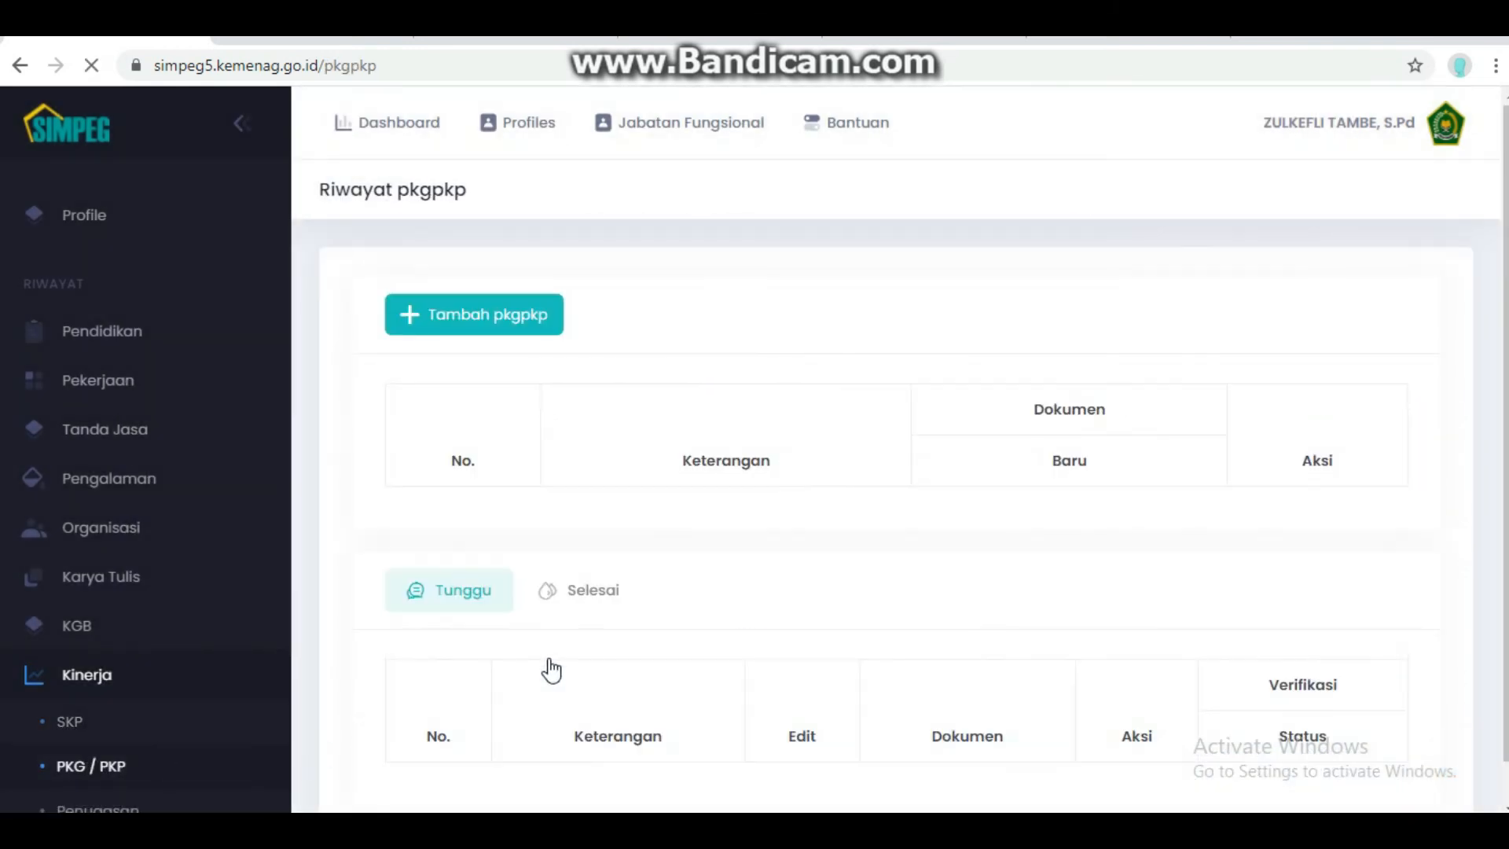